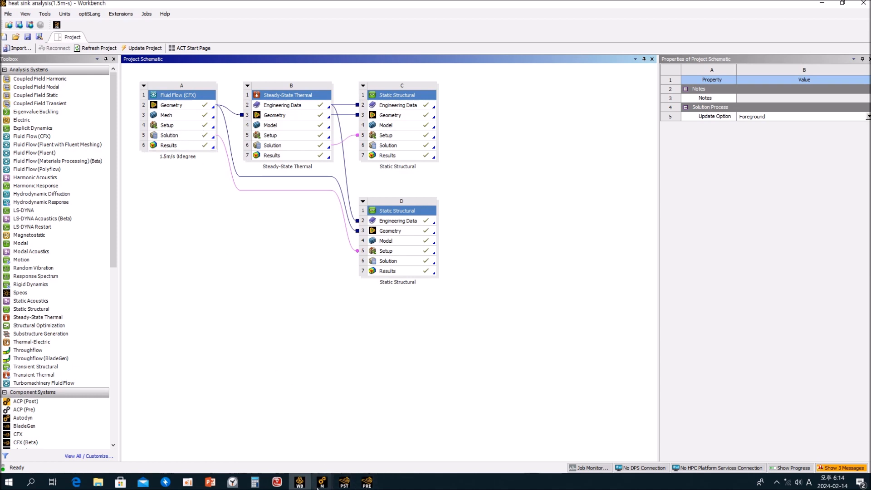
Switch to the DesignModeler geometry window and examine the heat sink from several angles, including the flat underside of its base.
{"action": "mouse_move", "coordinate": [322, 481]}
{"action": "left_click", "coordinate": [111, 437]}
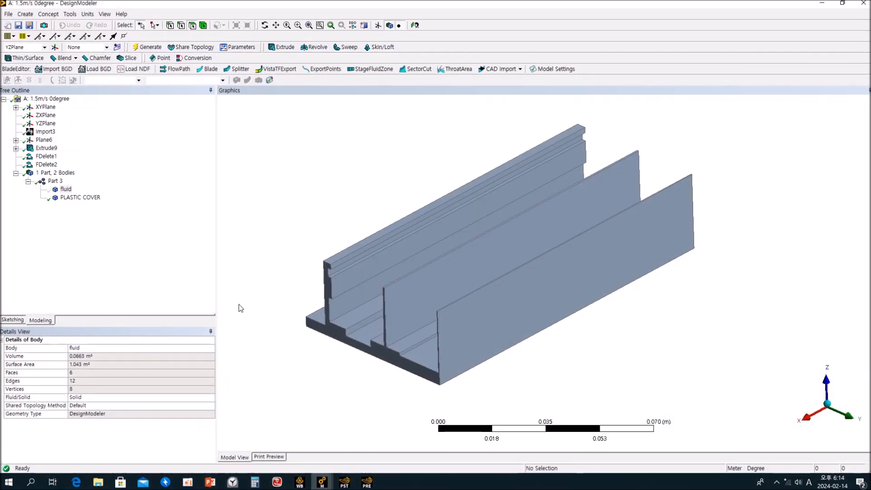
{"action": "middle_click_drag", "start_coordinate": [464, 252], "coordinate": [448, 263]}
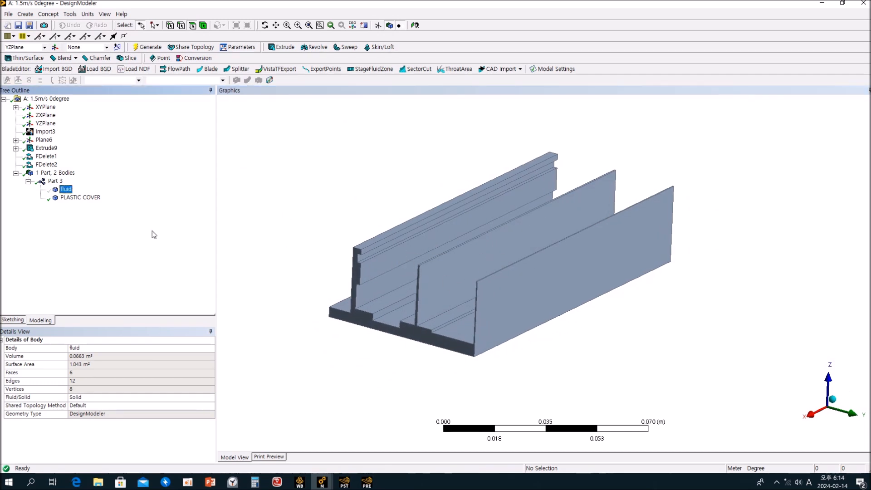
{"action": "middle_click_drag", "start_coordinate": [322, 196], "coordinate": [338, 151]}
{"action": "left_click", "coordinate": [474, 293]}
{"action": "middle_click_drag", "start_coordinate": [476, 293], "coordinate": [486, 275]}
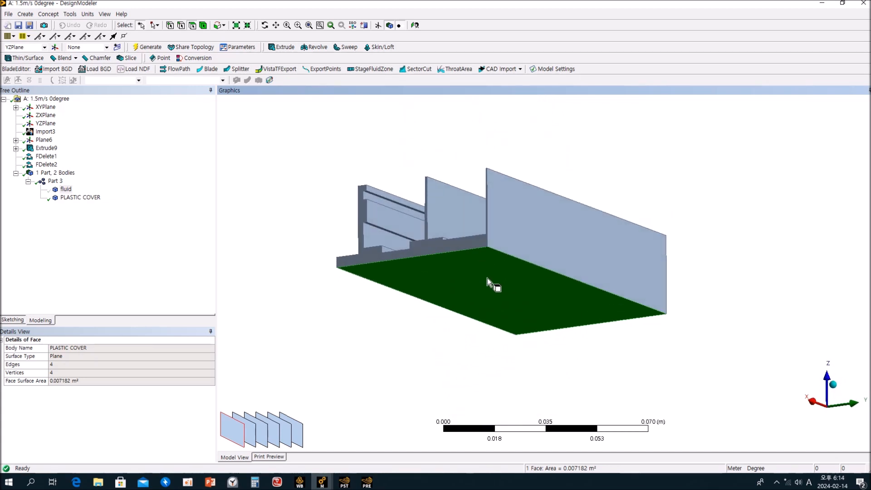
{"action": "middle_click_drag", "start_coordinate": [442, 270], "coordinate": [439, 296]}
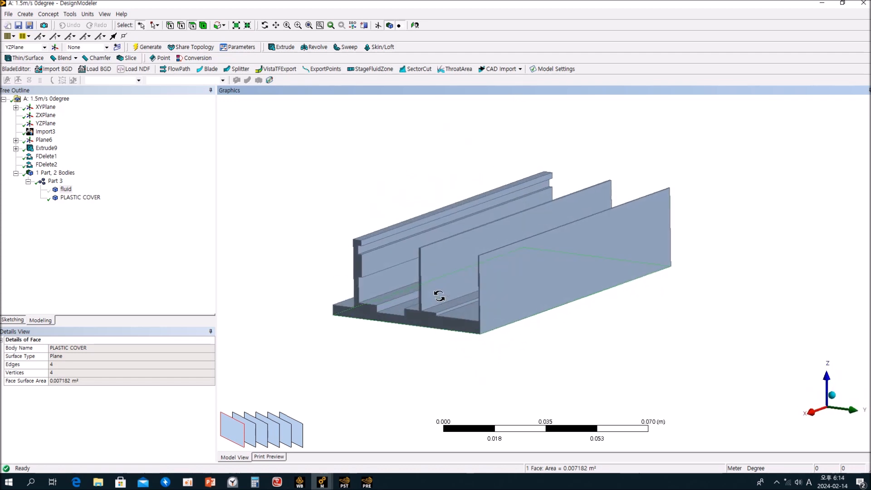
{"action": "left_click", "coordinate": [505, 369]}
{"action": "middle_click_drag", "start_coordinate": [526, 353], "coordinate": [548, 332]}
Highlight the fluid body to view the full air domain around the heat sink, and clear the selection.
{"action": "left_click", "coordinate": [66, 189]}
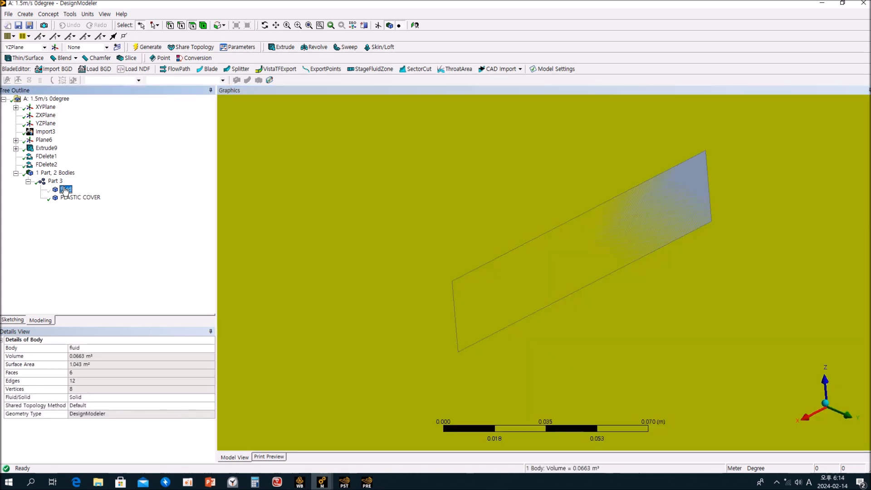
{"action": "scroll", "coordinate": [424, 245], "scroll_direction": "down", "scroll_amount": 1}
{"action": "scroll", "coordinate": [425, 246], "scroll_direction": "down", "scroll_amount": 5}
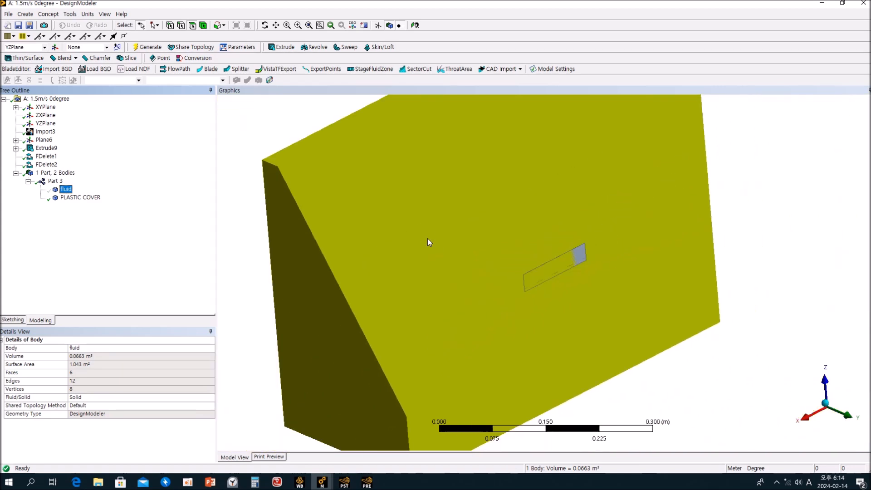
{"action": "left_click", "coordinate": [270, 231]}
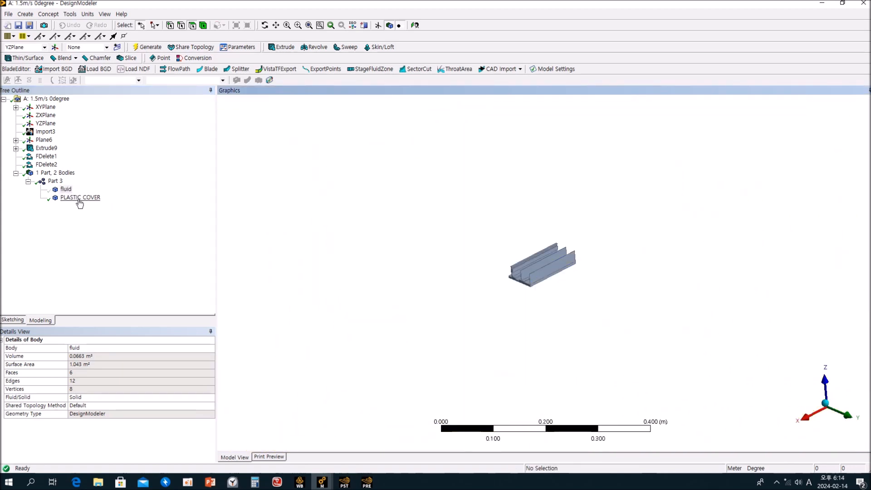
Examine the heat sink's fins, base and cut side face close up from several angles.
{"action": "right_click_drag", "start_coordinate": [478, 218], "coordinate": [633, 305]}
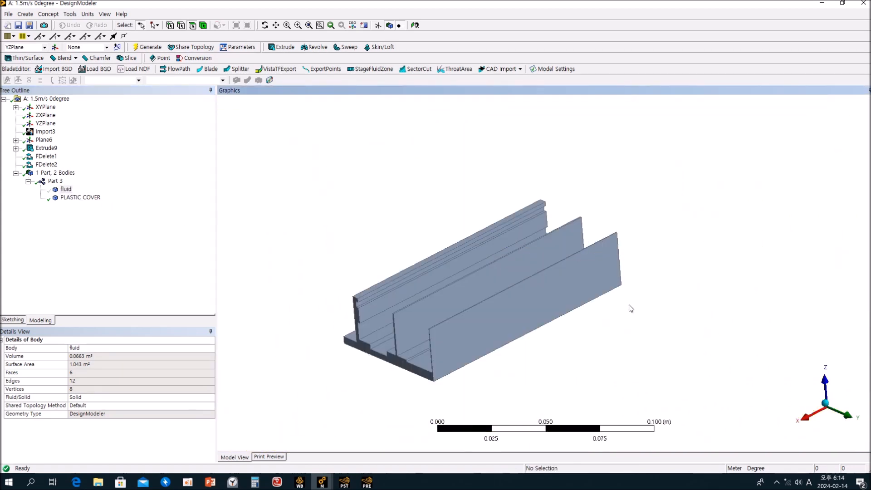
{"action": "middle_click_drag", "start_coordinate": [548, 357], "coordinate": [574, 338]}
{"action": "scroll", "coordinate": [584, 305], "scroll_direction": "up", "scroll_amount": 4}
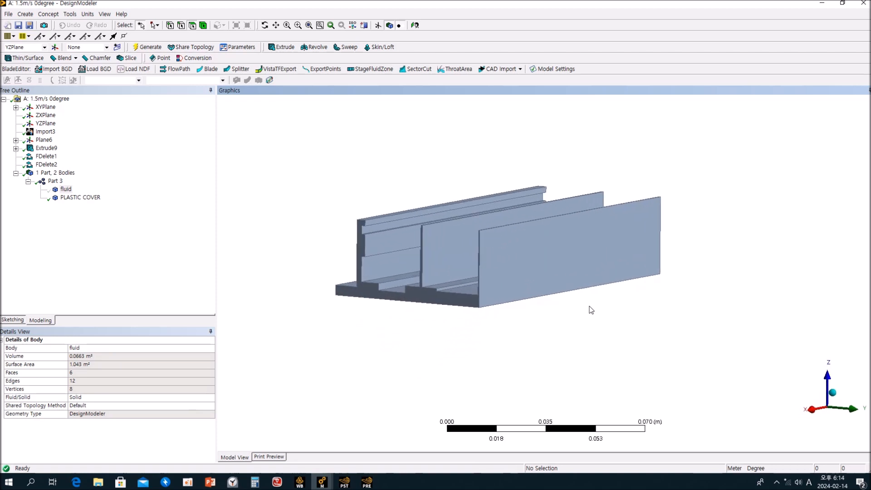
{"action": "mouse_move", "coordinate": [607, 308]}
{"action": "middle_mouse_down"}
{"action": "mouse_move", "coordinate": [601, 326]}
{"action": "mouse_move", "coordinate": [599, 312]}
{"action": "middle_mouse_up"}
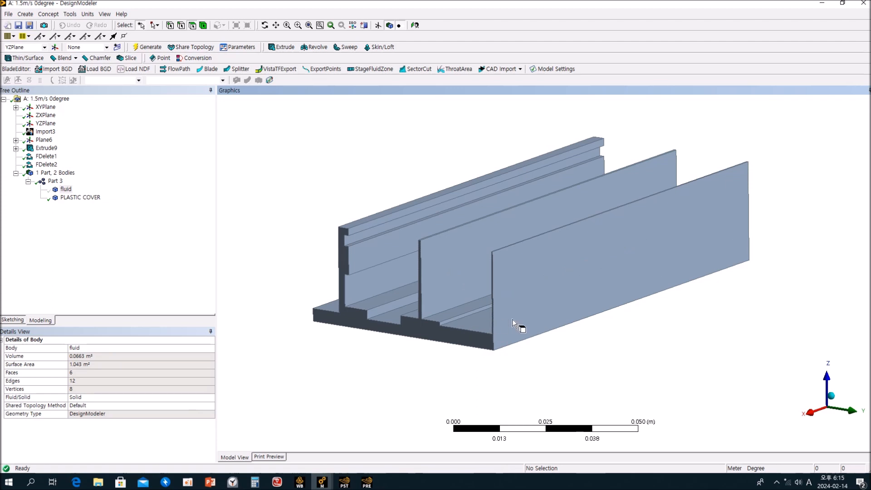
{"action": "middle_click_drag", "start_coordinate": [628, 249], "coordinate": [645, 206]}
{"action": "mouse_move", "coordinate": [560, 284]}
{"action": "middle_mouse_down"}
{"action": "mouse_move", "coordinate": [517, 284]}
{"action": "mouse_move", "coordinate": [488, 304]}
{"action": "mouse_move", "coordinate": [499, 317]}
{"action": "mouse_move", "coordinate": [597, 284]}
{"action": "mouse_move", "coordinate": [565, 284]}
{"action": "mouse_move", "coordinate": [572, 278]}
{"action": "middle_mouse_up"}
{"action": "scroll", "coordinate": [572, 278], "scroll_direction": "down", "scroll_amount": 2}
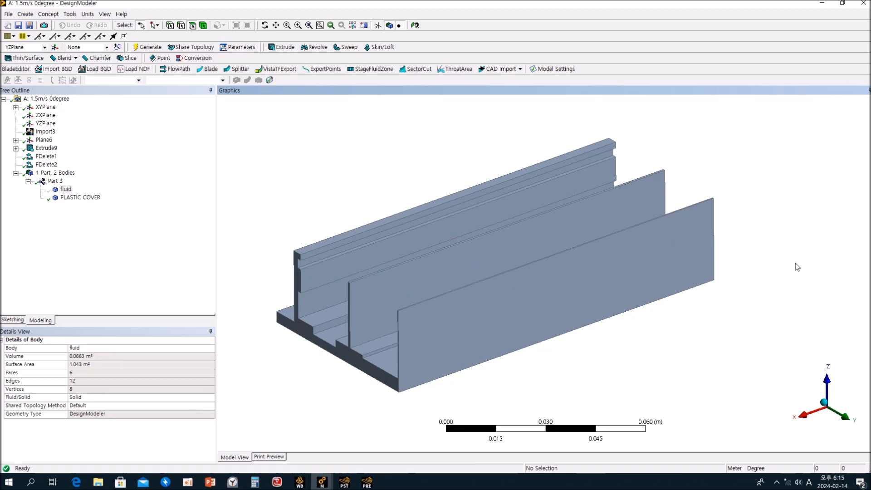
{"action": "middle_click_drag", "start_coordinate": [732, 186], "coordinate": [730, 182]}
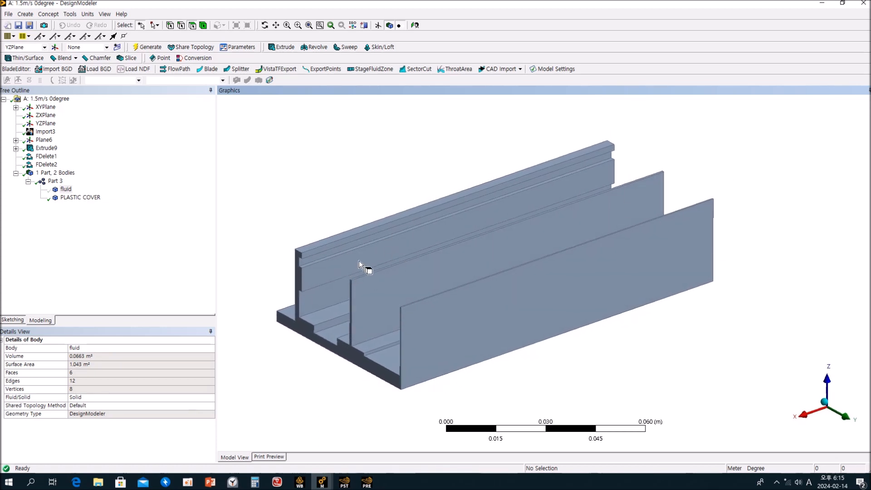
Inspect the fluid and PLASTIC COVER bodies of Part 3, and close DesignModeler.
{"action": "left_click", "coordinate": [81, 244]}
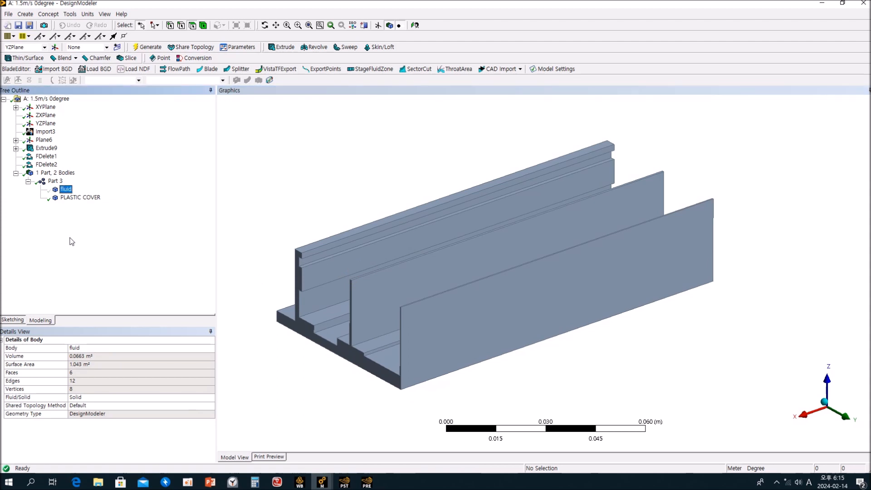
{"action": "left_click", "coordinate": [66, 191]}
{"action": "left_click", "coordinate": [70, 197]}
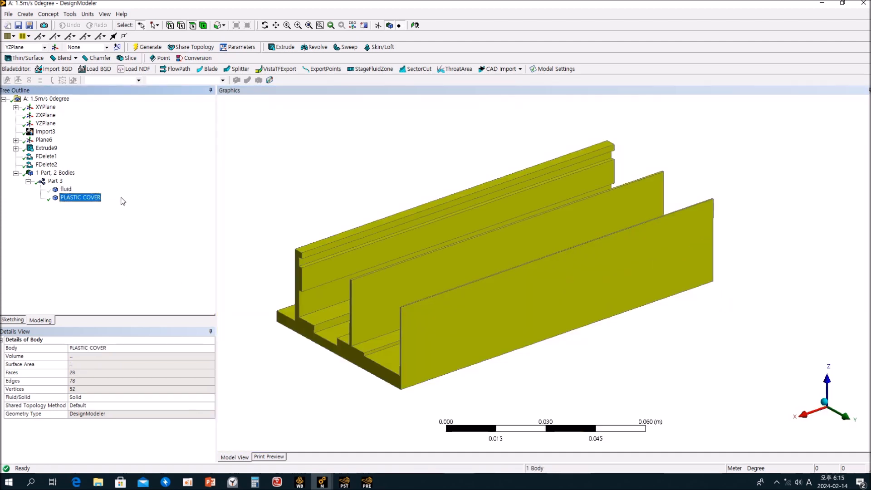
{"action": "left_click", "coordinate": [355, 184]}
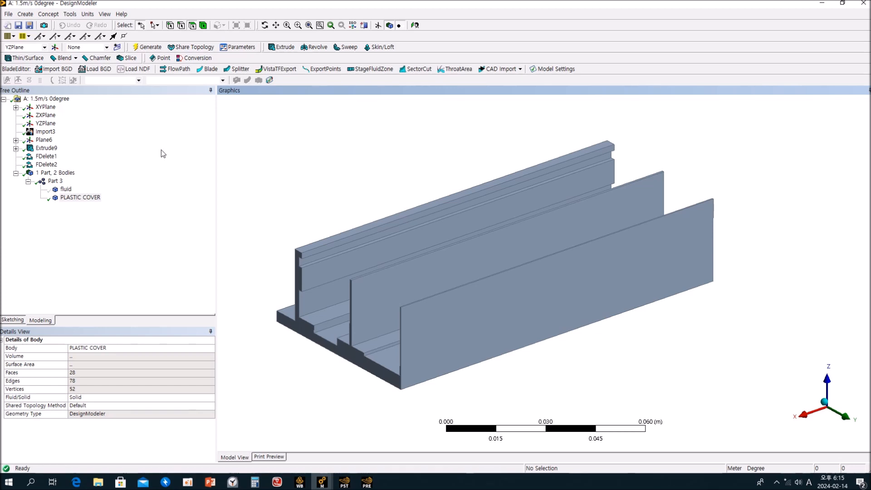
{"action": "left_click", "coordinate": [863, 3]}
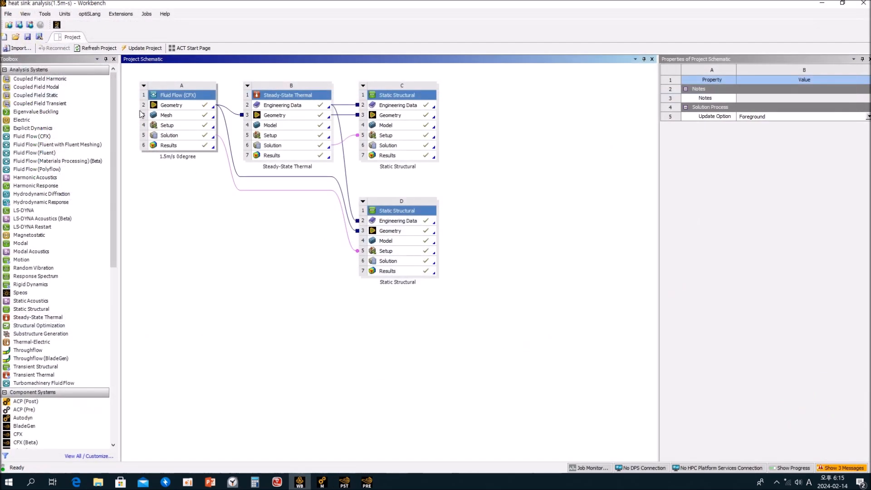
Review the Mesh, Setup, Solution and Results cells of the Fluid Flow (CFX) system in the project schematic.
{"action": "left_click", "coordinate": [167, 117]}
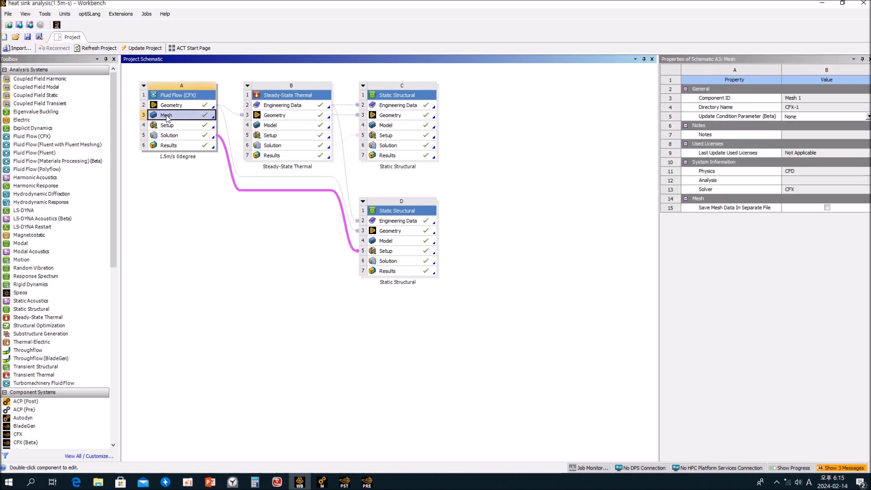
{"action": "left_click", "coordinate": [167, 125]}
{"action": "left_click", "coordinate": [168, 136]}
{"action": "left_click", "coordinate": [170, 145]}
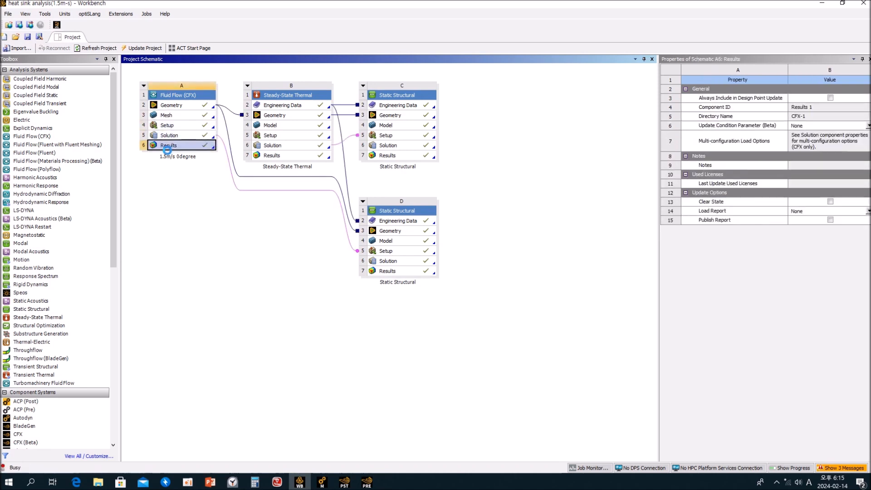
{"action": "left_click", "coordinate": [172, 170]}
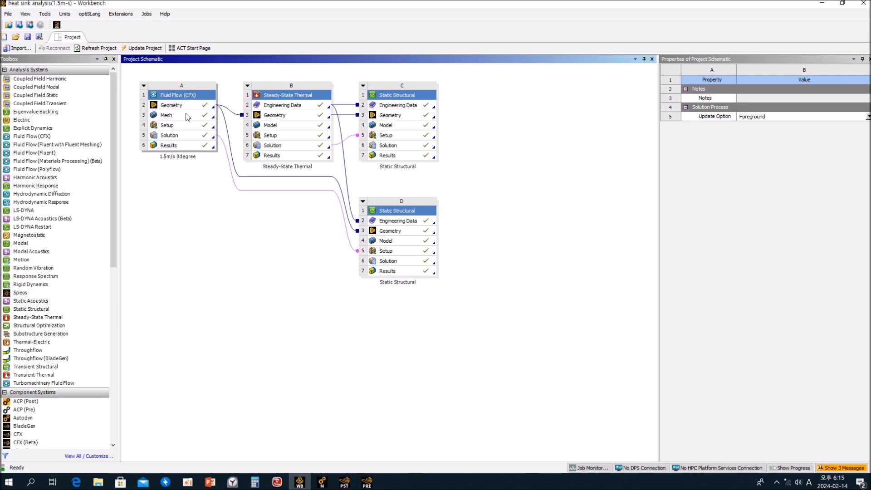
{"action": "left_click", "coordinate": [193, 135]}
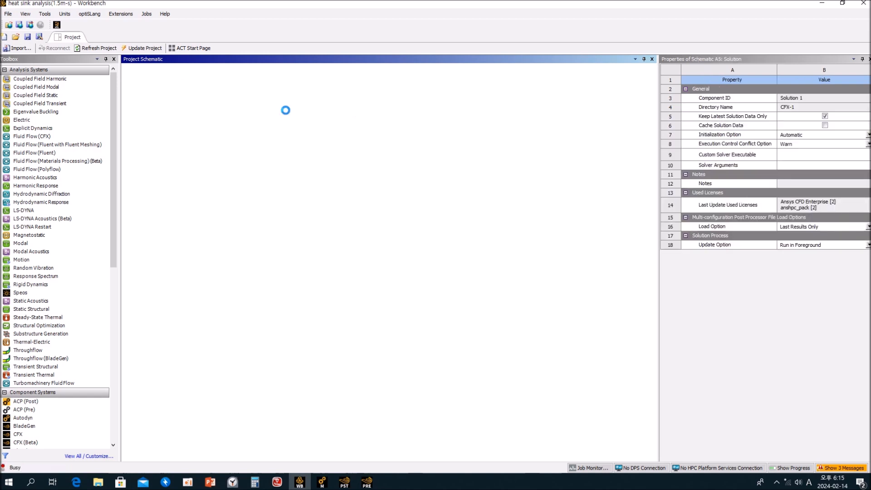
Review the Steady-State Thermal system's cells from Engineering Data through Setup and Solution to Results.
{"action": "left_click", "coordinate": [286, 113]}
{"action": "left_click", "coordinate": [288, 107]}
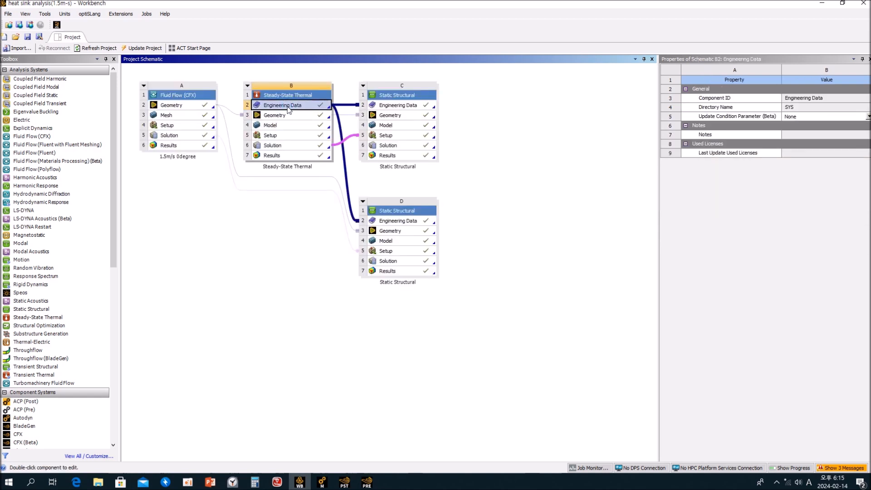
{"action": "left_click", "coordinate": [282, 155]}
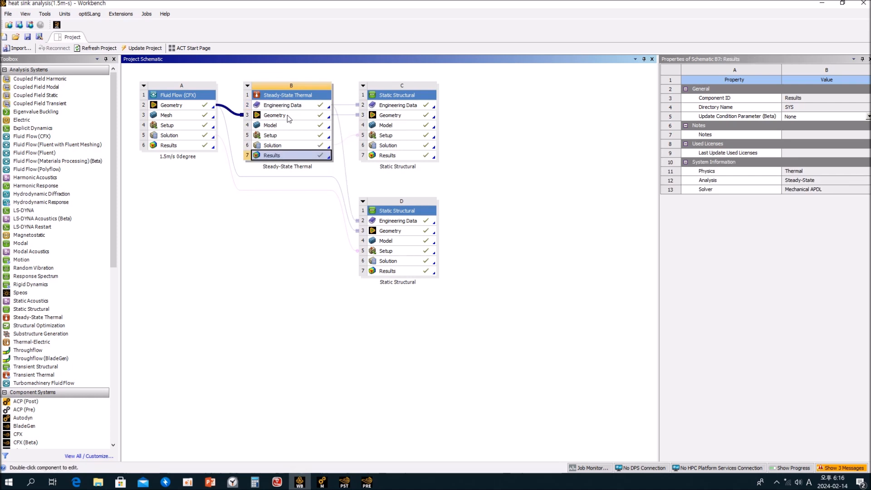
{"action": "left_click", "coordinate": [282, 106]}
{"action": "left_click", "coordinate": [282, 136]}
{"action": "left_click", "coordinate": [282, 145]}
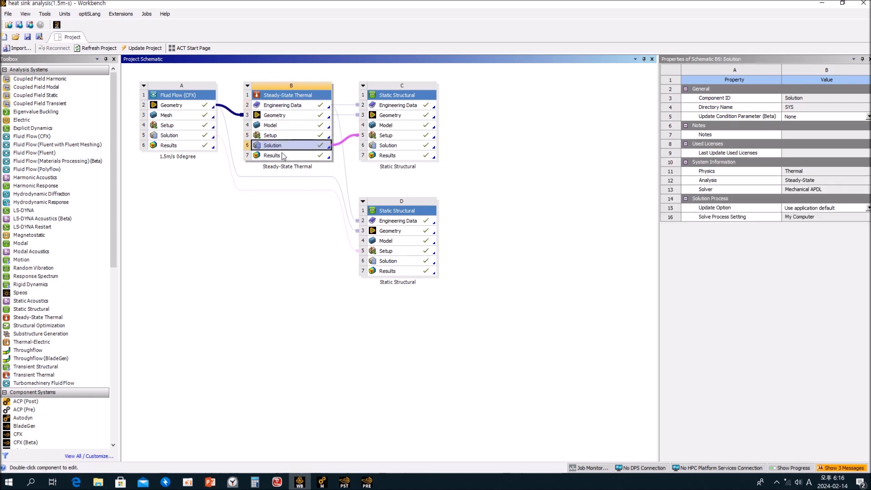
{"action": "left_click", "coordinate": [283, 157]}
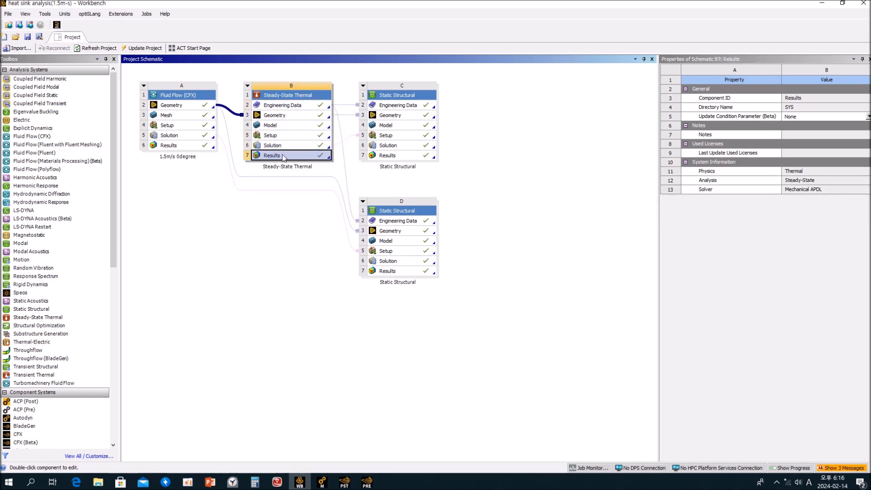
{"action": "left_click", "coordinate": [267, 146]}
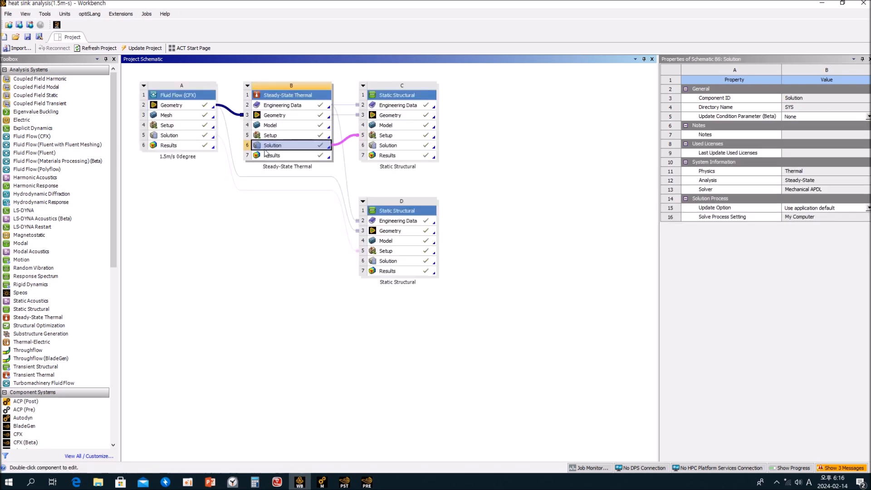
Trace the data link from the Steady-State Thermal solution to the setup of Static Structural system C.
{"action": "left_click", "coordinate": [390, 146]}
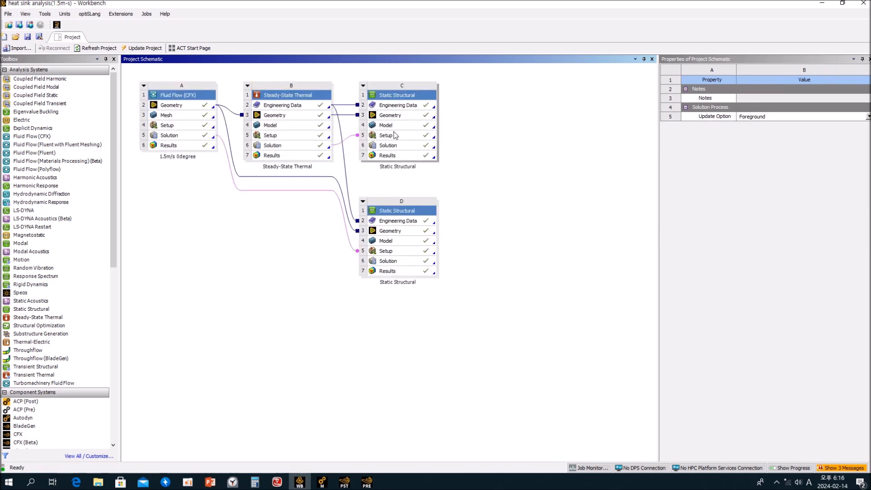
{"action": "left_click", "coordinate": [280, 145]}
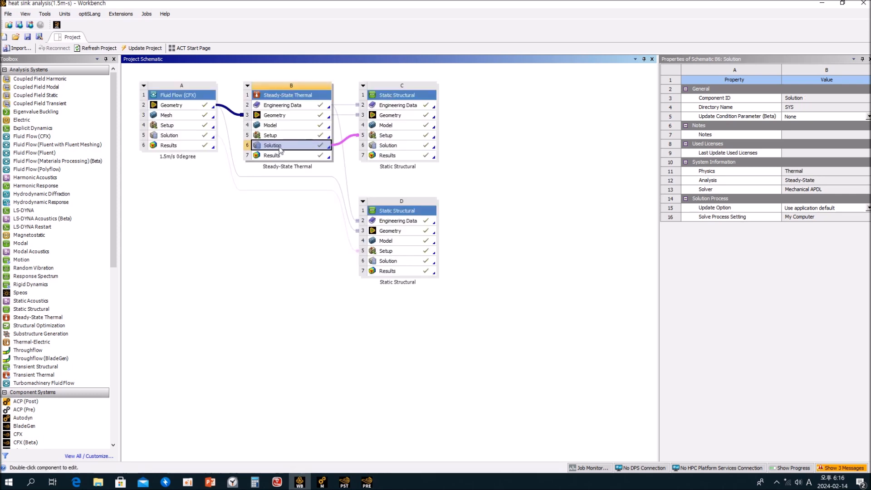
{"action": "left_click", "coordinate": [404, 134]}
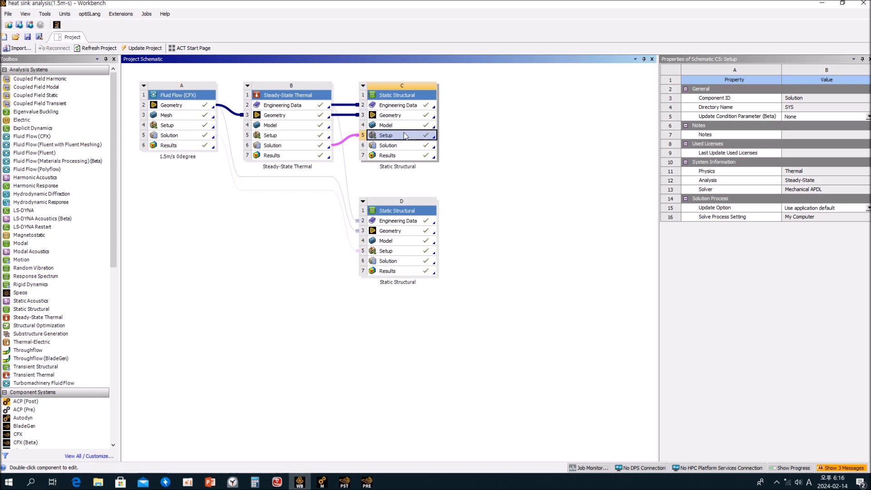
{"action": "left_click", "coordinate": [513, 156]}
Trace the data link from the Fluid Flow (CFX) solution to the setup of Static Structural system D.
{"action": "left_click", "coordinate": [410, 232]}
{"action": "left_click", "coordinate": [270, 231]}
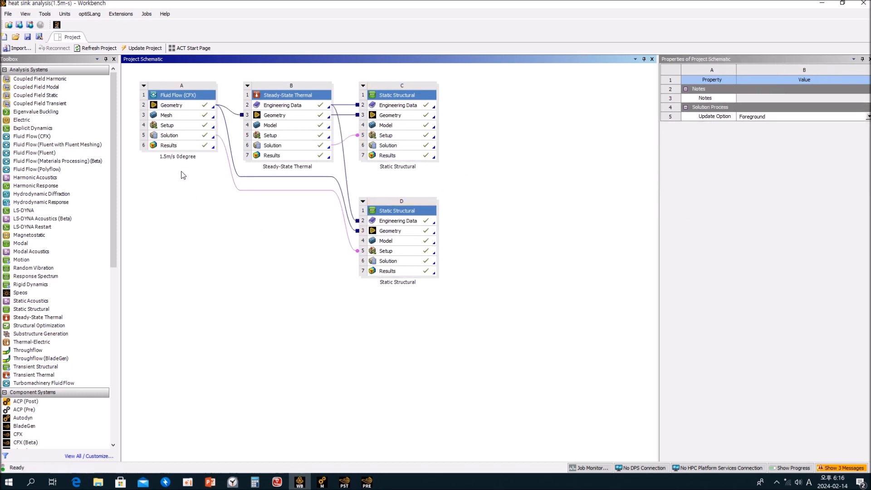
{"action": "left_click", "coordinate": [174, 139]}
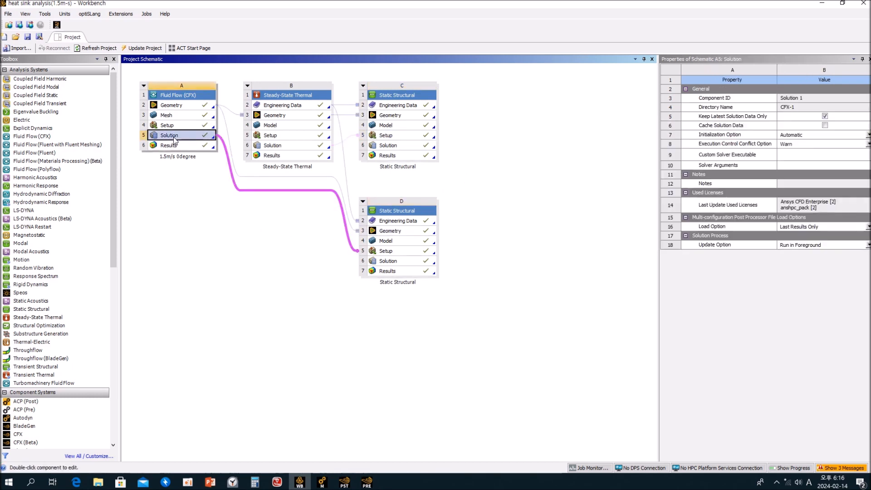
{"action": "left_click", "coordinate": [397, 253]}
{"action": "left_click", "coordinate": [503, 241]}
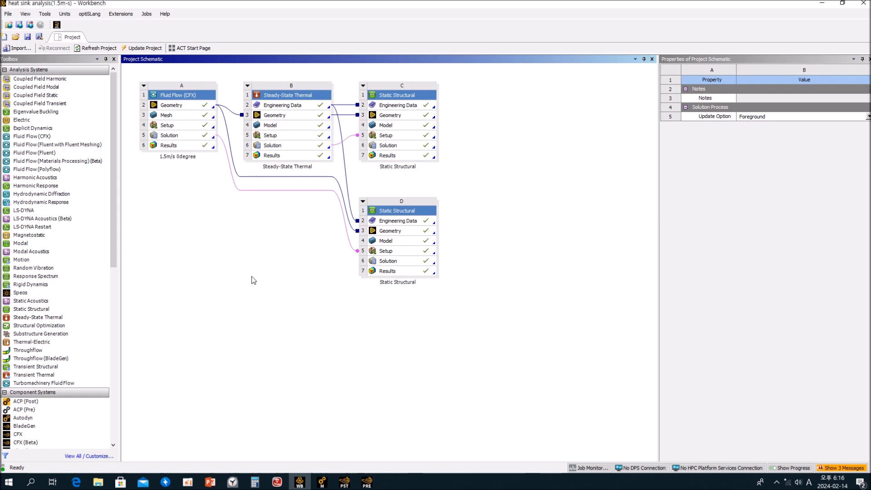
Switch to the Meshing window of the 1.5m/s 0degree system and expand the model's Geometry branch.
{"action": "left_click", "coordinate": [173, 116]}
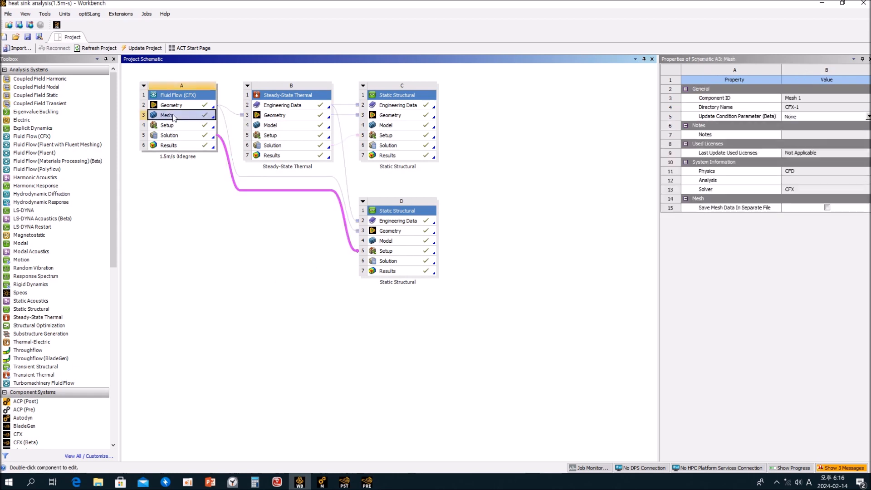
{"action": "left_click", "coordinate": [323, 485]}
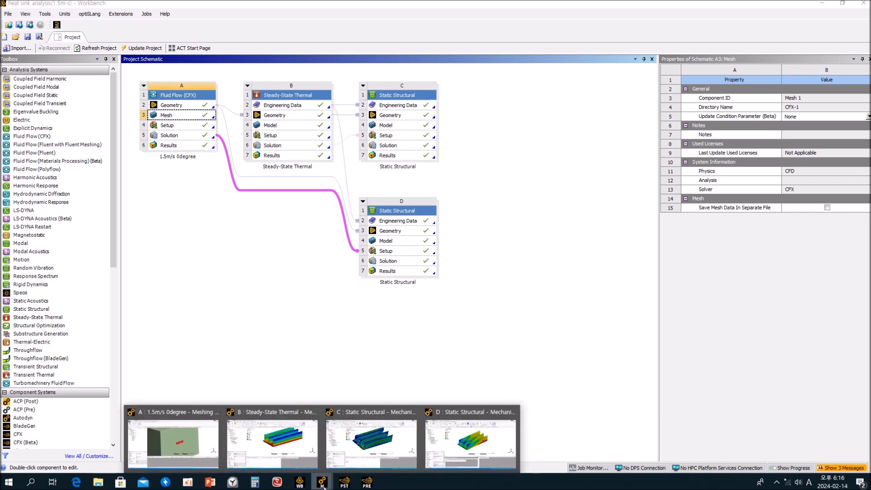
{"action": "left_click", "coordinate": [190, 435]}
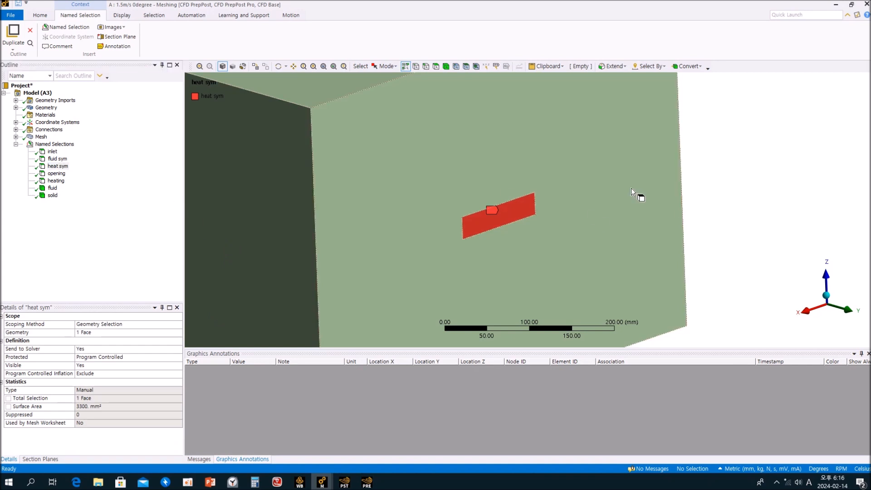
{"action": "left_click", "coordinate": [136, 191]}
{"action": "left_click", "coordinate": [16, 107]}
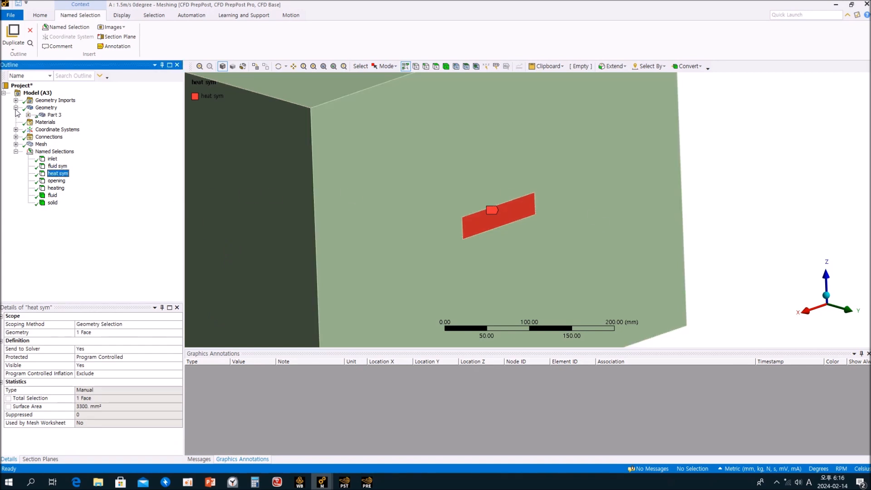
Expand Part 3 under Geometry and inspect where the PLASTIC COVER body sits in the fluid block.
{"action": "left_click", "coordinate": [27, 115]}
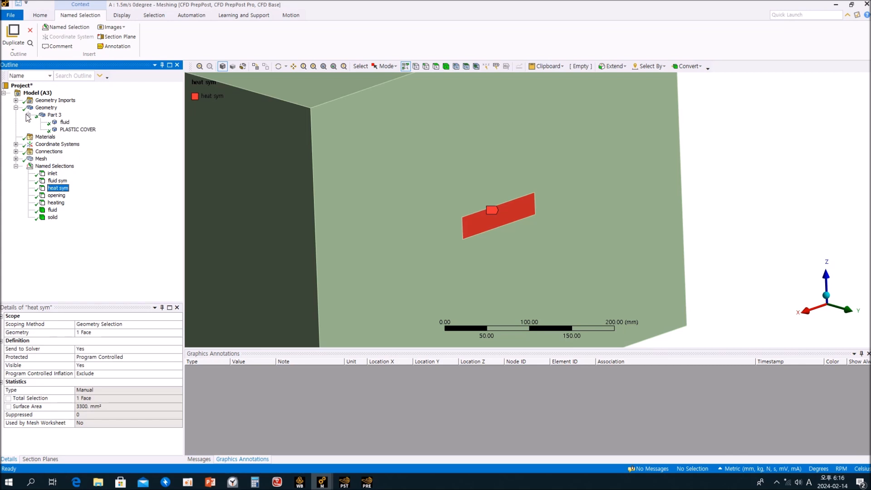
{"action": "left_click", "coordinate": [66, 130]}
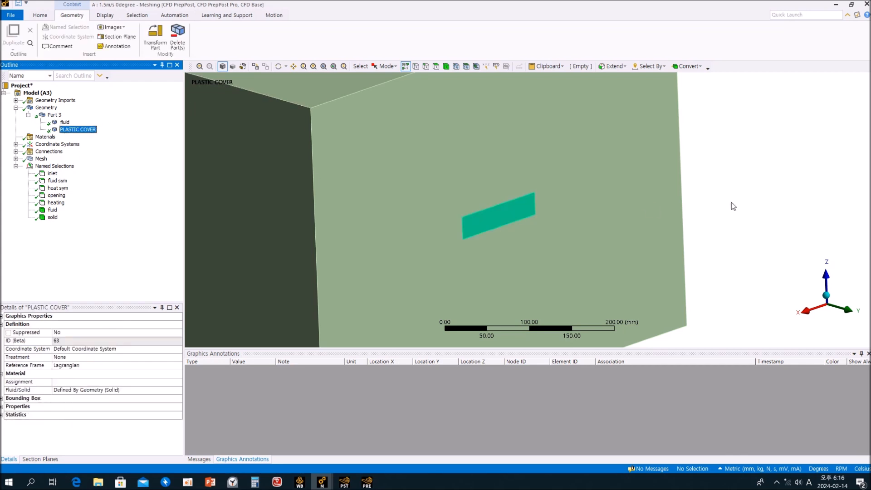
{"action": "middle_click_drag", "start_coordinate": [655, 214], "coordinate": [544, 267]}
{"action": "left_click", "coordinate": [99, 255]}
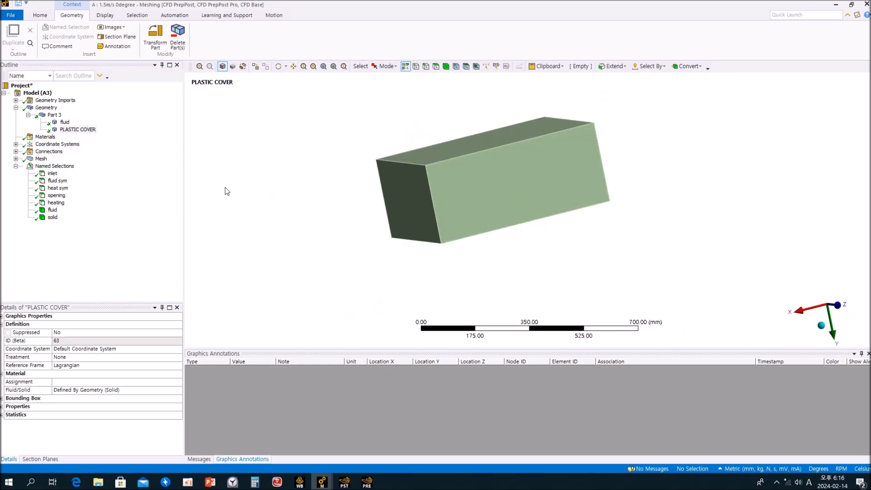
Review the inlet and fluid sym named selections, checking their faces on the fluid block.
{"action": "left_click", "coordinate": [56, 167]}
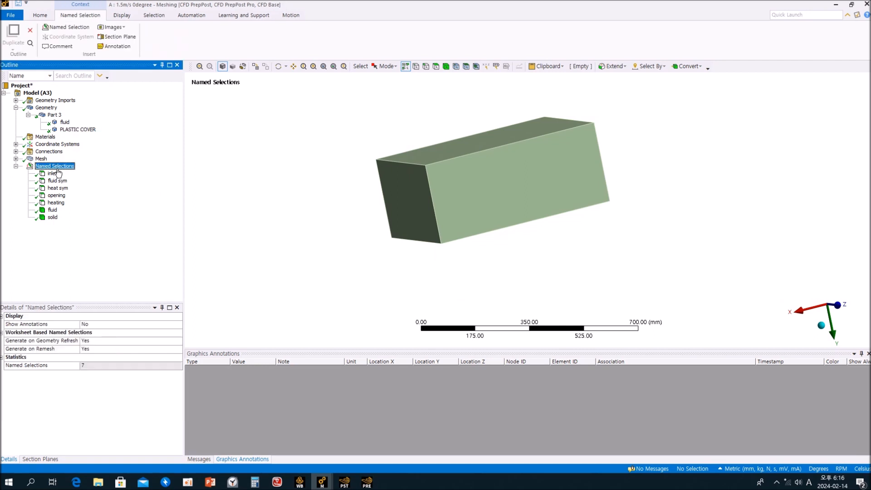
{"action": "left_click", "coordinate": [53, 173]}
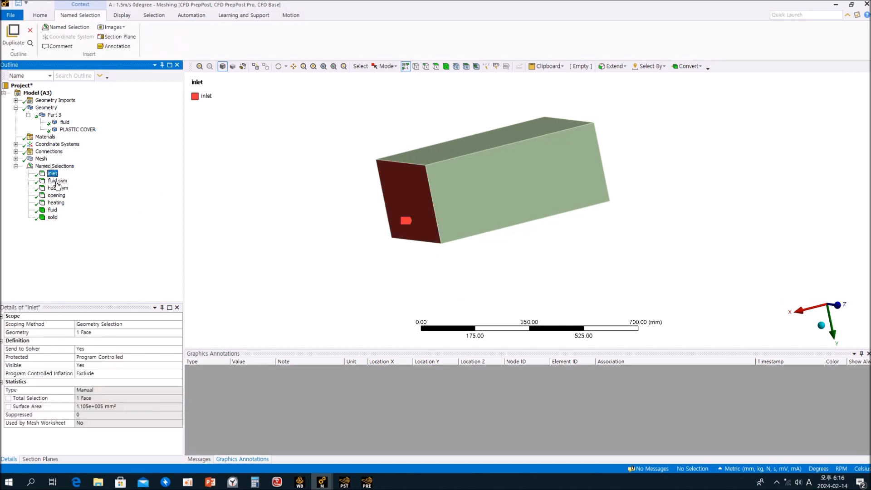
{"action": "left_click", "coordinate": [57, 182]}
{"action": "middle_click_drag", "start_coordinate": [476, 240], "coordinate": [528, 208]}
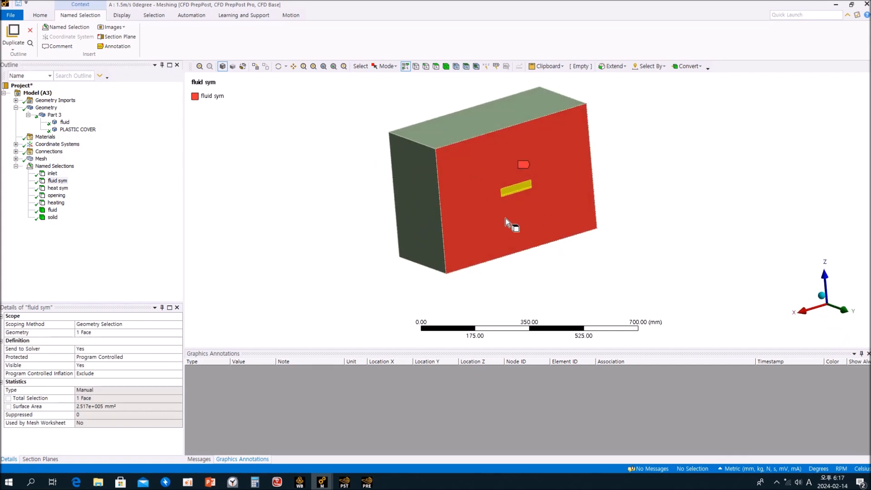
{"action": "scroll", "coordinate": [497, 188], "scroll_direction": "up", "scroll_amount": 8}
{"action": "middle_click_drag", "start_coordinate": [487, 180], "coordinate": [521, 187]}
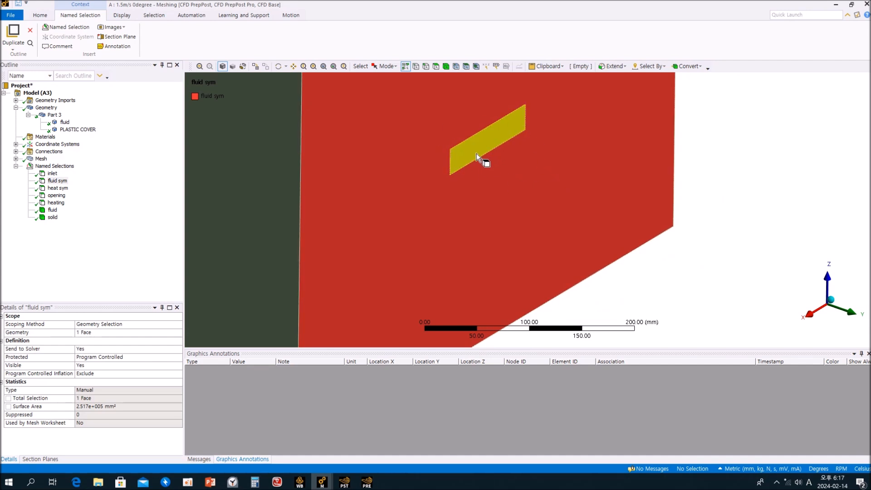
{"action": "scroll", "coordinate": [476, 153], "scroll_direction": "down", "scroll_amount": 6}
{"action": "middle_click_drag", "start_coordinate": [472, 181], "coordinate": [498, 255]}
{"action": "left_click", "coordinate": [120, 235]}
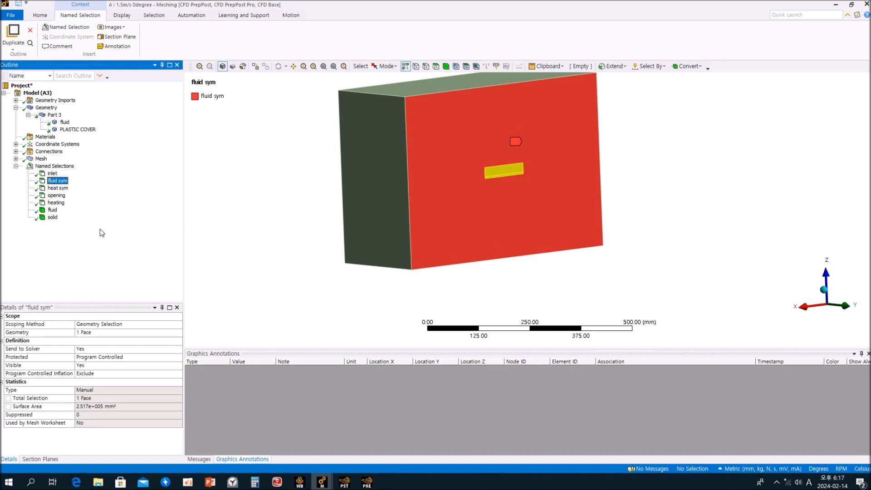
Review the faces assigned to the heat sym and opening named selections.
{"action": "left_click", "coordinate": [58, 188]}
{"action": "scroll", "coordinate": [498, 168], "scroll_direction": "up", "scroll_amount": 4}
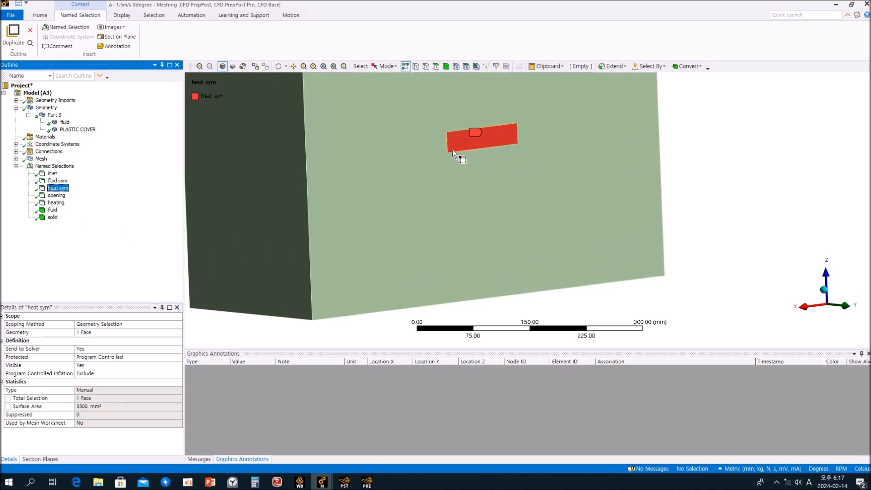
{"action": "left_click", "coordinate": [59, 196]}
{"action": "scroll", "coordinate": [390, 254], "scroll_direction": "down", "scroll_amount": 4}
{"action": "middle_click_drag", "start_coordinate": [388, 253], "coordinate": [379, 283]}
{"action": "left_click", "coordinate": [116, 243]}
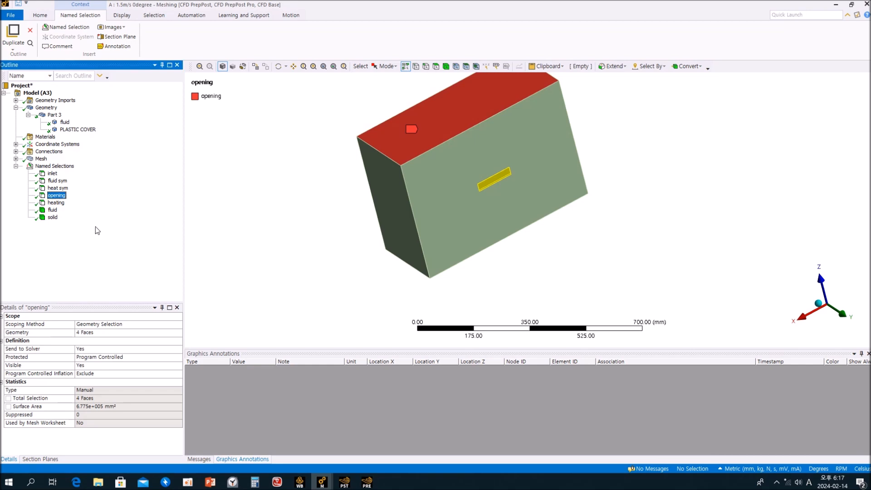
Inspect the heating named selection and its scoped face on the underside of the heat sink.
{"action": "left_click", "coordinate": [56, 203]}
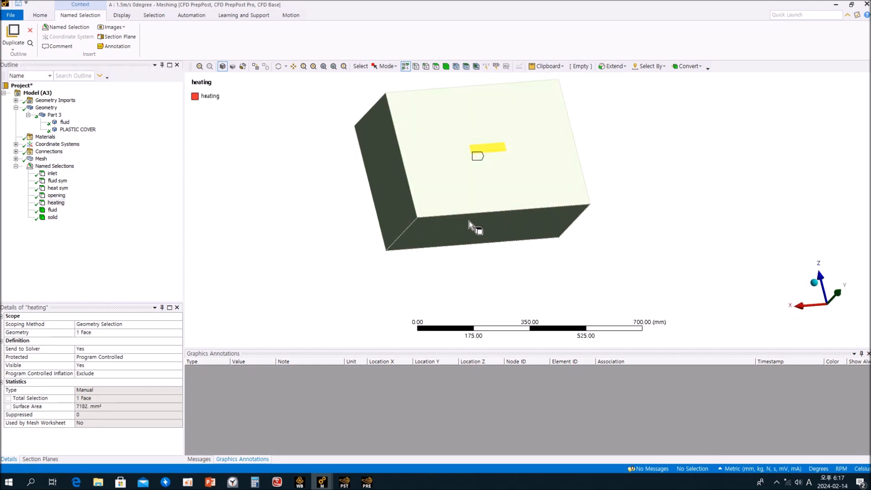
{"action": "left_click", "coordinate": [94, 332]}
{"action": "scroll", "coordinate": [493, 254], "scroll_direction": "up", "scroll_amount": 1}
{"action": "scroll", "coordinate": [495, 254], "scroll_direction": "up", "scroll_amount": 5}
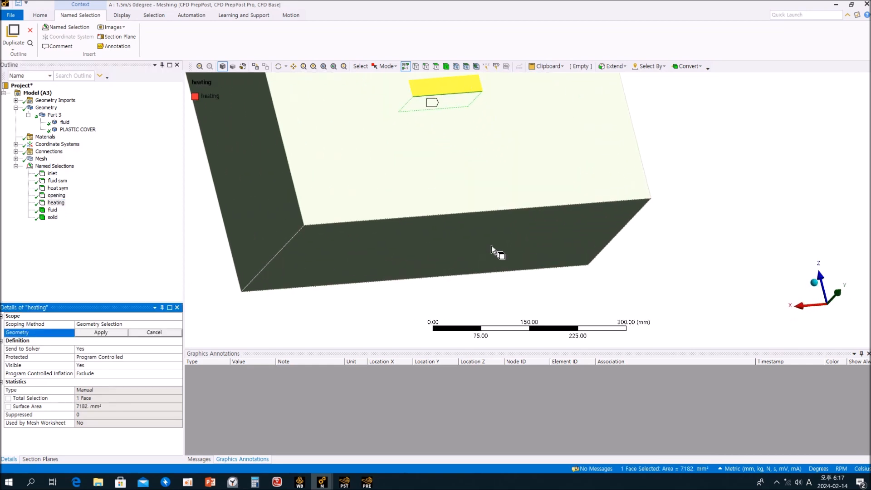
{"action": "scroll", "coordinate": [431, 200], "scroll_direction": "down", "scroll_amount": 4}
{"action": "scroll", "coordinate": [431, 199], "scroll_direction": "down", "scroll_amount": 2}
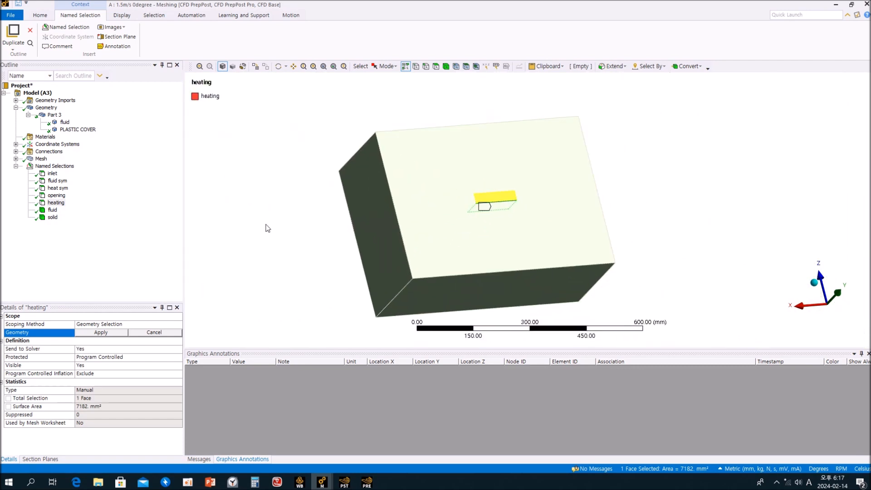
{"action": "left_click", "coordinate": [92, 234]}
{"action": "middle_click_drag", "start_coordinate": [273, 227], "coordinate": [314, 243]}
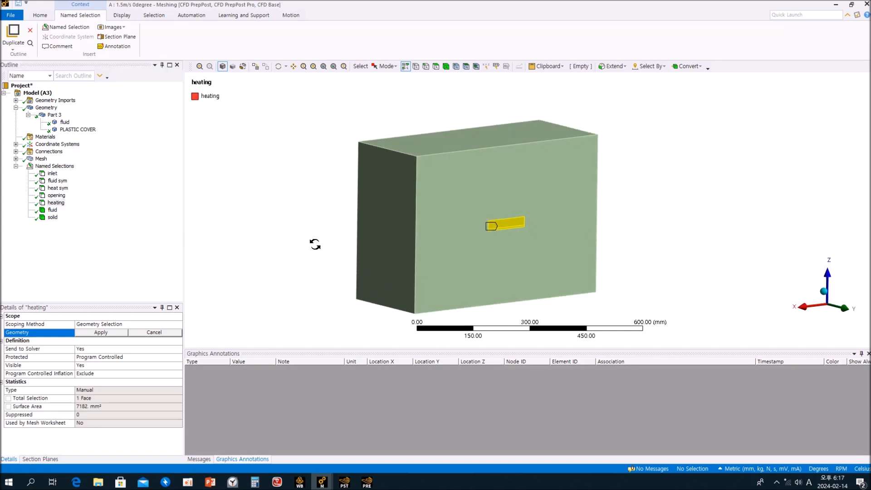
{"action": "left_click", "coordinate": [68, 245]}
Review the bodies assigned to the fluid and solid named selections.
{"action": "left_click", "coordinate": [52, 210]}
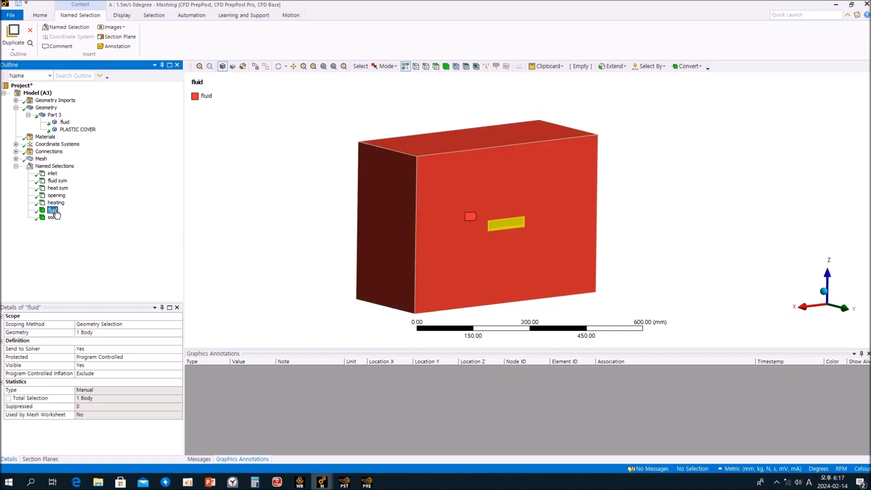
{"action": "left_click", "coordinate": [53, 218]}
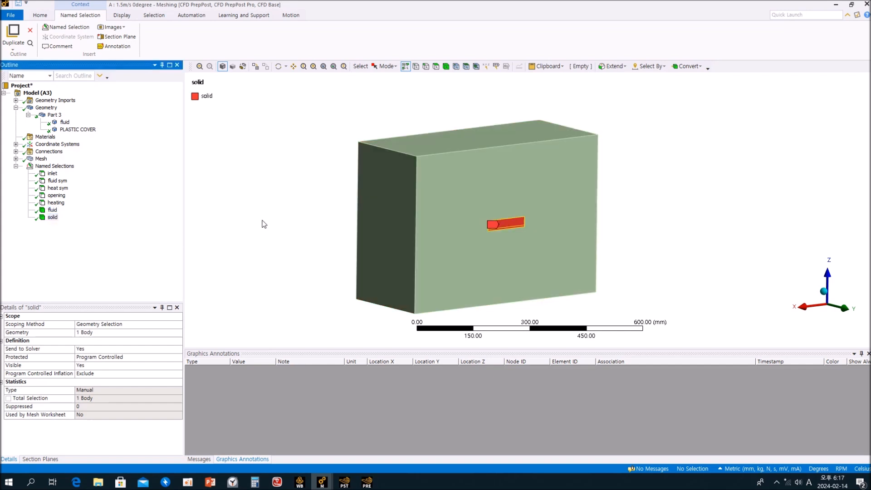
{"action": "middle_click_drag", "start_coordinate": [332, 211], "coordinate": [283, 227]}
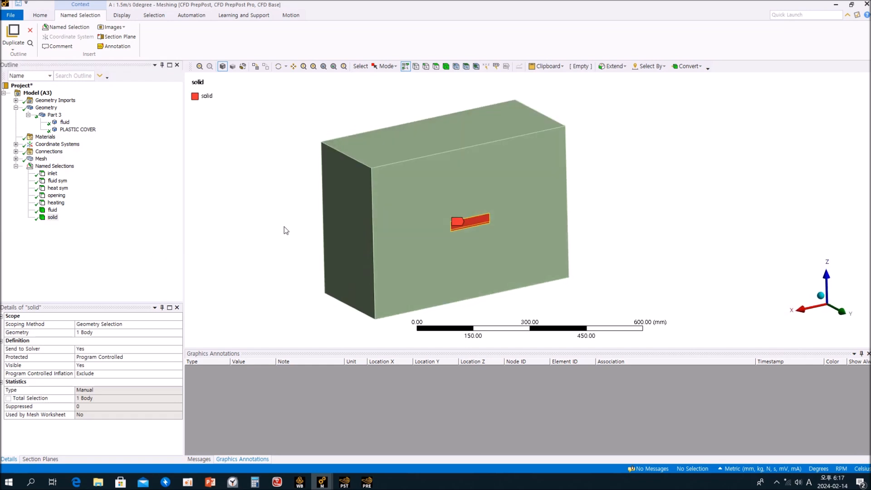
{"action": "left_click", "coordinate": [132, 247]}
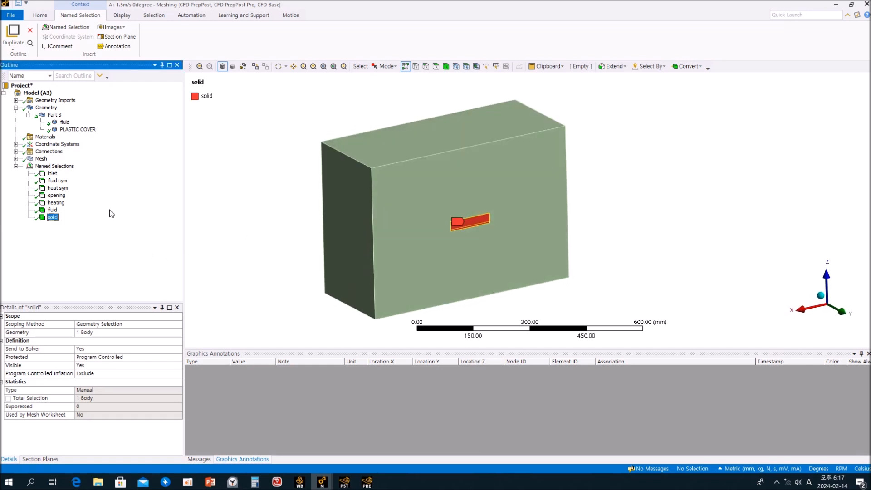
Visit the Workbench project schematic, then back in Meshing display the mesh and examine its refinement around the heat sink.
{"action": "left_click", "coordinate": [299, 481]}
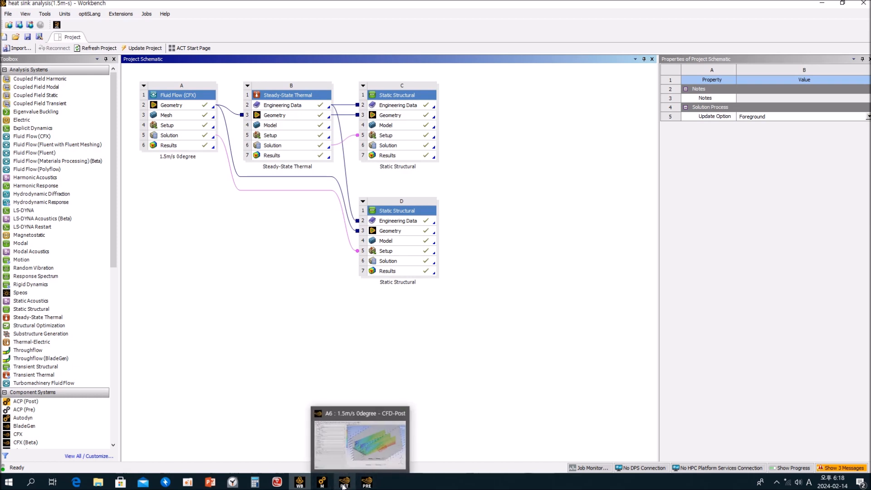
{"action": "left_click", "coordinate": [208, 447]}
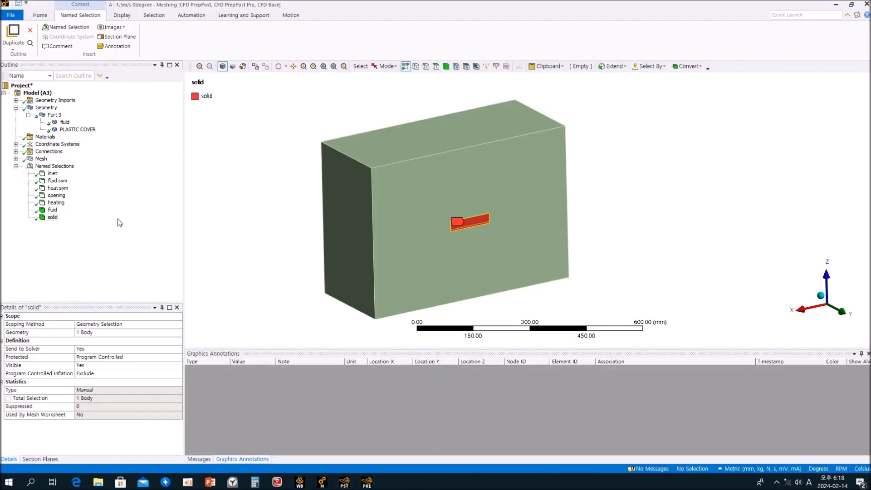
{"action": "left_click", "coordinate": [41, 159]}
{"action": "scroll", "coordinate": [413, 241], "scroll_direction": "up", "scroll_amount": 5}
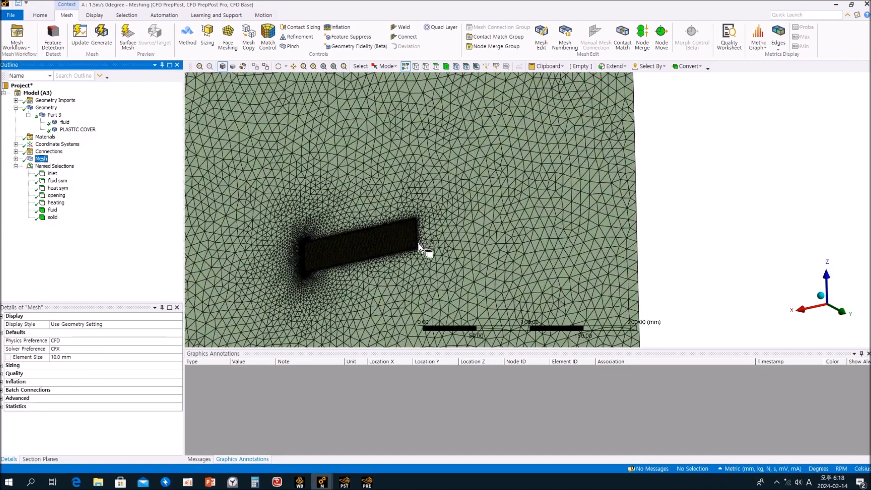
{"action": "scroll", "coordinate": [419, 247], "scroll_direction": "up", "scroll_amount": 10}
{"action": "scroll", "coordinate": [542, 231], "scroll_direction": "up", "scroll_amount": 5}
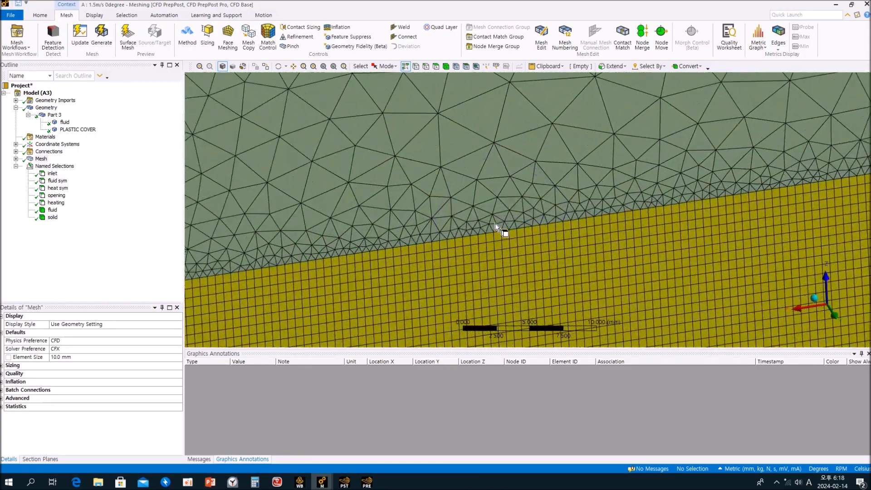
{"action": "scroll", "coordinate": [495, 221], "scroll_direction": "down", "scroll_amount": 15}
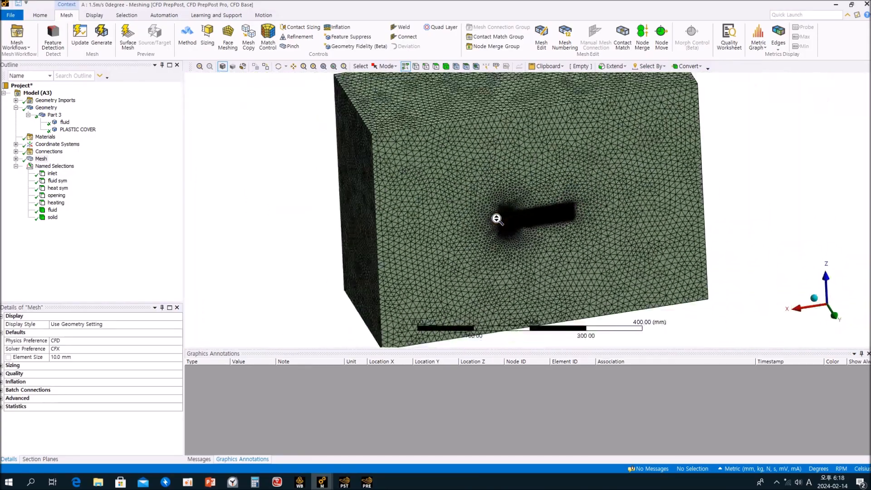
{"action": "scroll", "coordinate": [498, 219], "scroll_direction": "down", "scroll_amount": 1}
{"action": "left_click", "coordinate": [146, 245]}
{"action": "left_click", "coordinate": [16, 159]}
{"action": "left_click", "coordinate": [16, 158]}
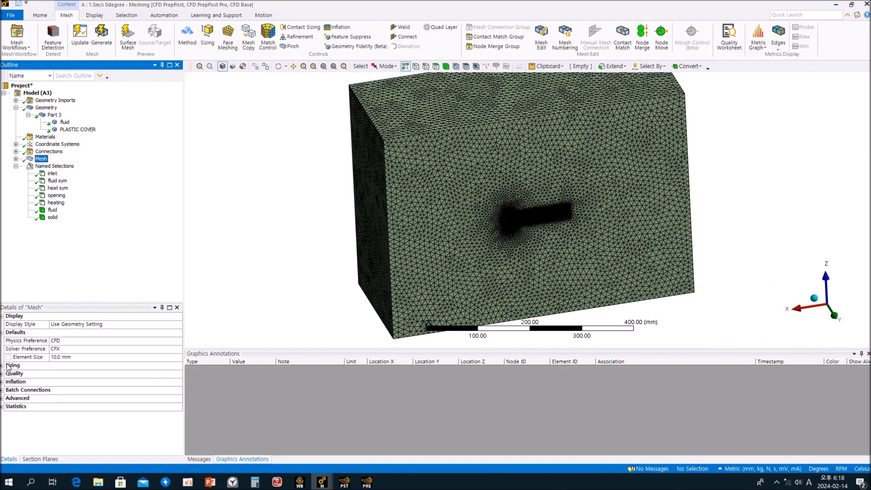
{"action": "middle_click_drag", "start_coordinate": [335, 224], "coordinate": [363, 240]}
Create a section plane cutting the meshed block vertically through the middle of the heat sink.
{"action": "left_click", "coordinate": [40, 458]}
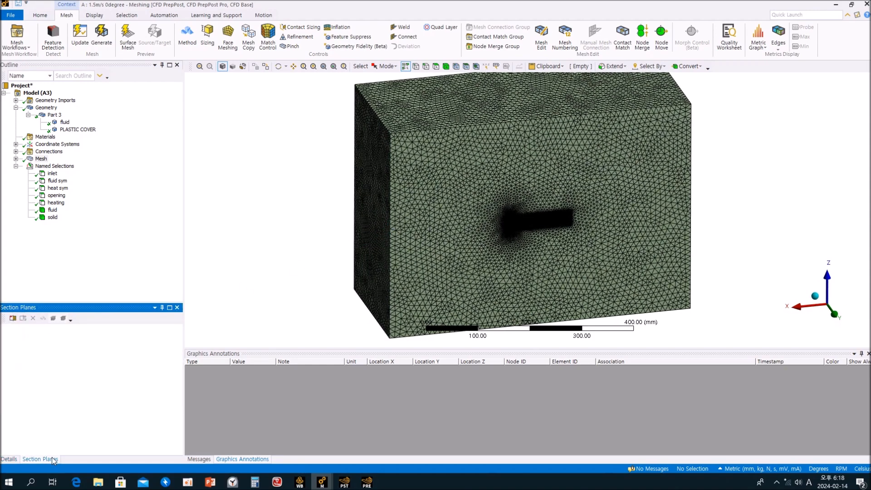
{"action": "middle_click_drag", "start_coordinate": [355, 321], "coordinate": [336, 311]}
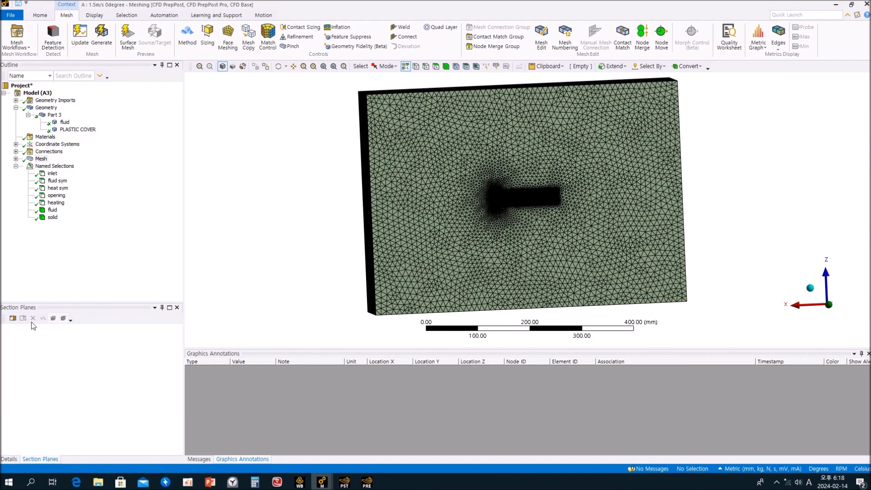
{"action": "left_click", "coordinate": [13, 318]}
{"action": "left_click_drag", "start_coordinate": [517, 88], "coordinate": [538, 303]}
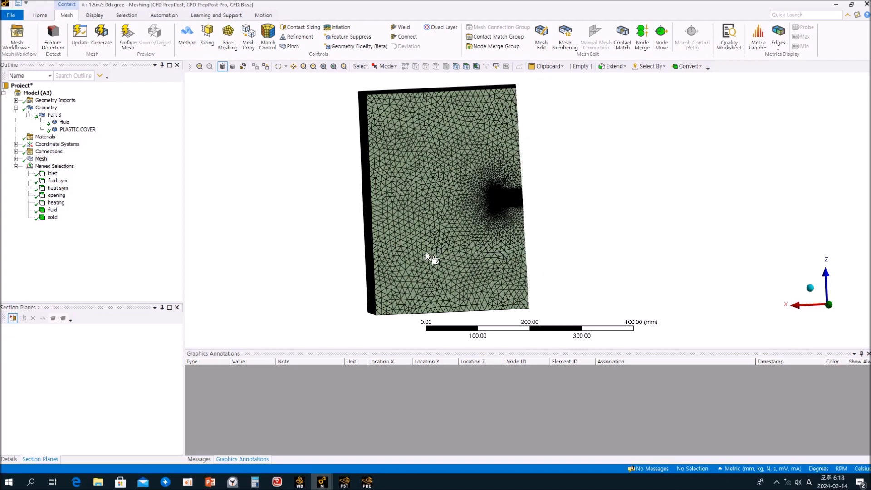
Examine the mesh on the cut section around the heat sink fins.
{"action": "middle_click_drag", "start_coordinate": [557, 240], "coordinate": [540, 245]}
{"action": "scroll", "coordinate": [533, 199], "scroll_direction": "up", "scroll_amount": 8}
{"action": "scroll", "coordinate": [544, 250], "scroll_direction": "up", "scroll_amount": 10}
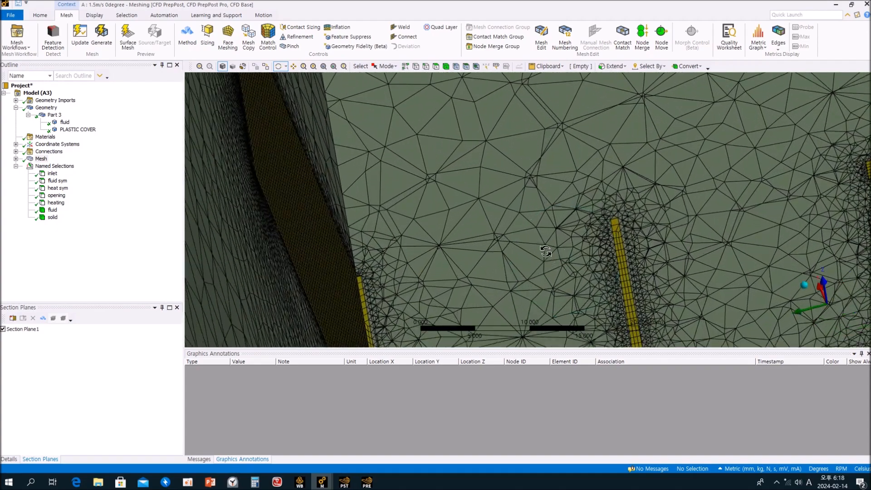
{"action": "scroll", "coordinate": [545, 250], "scroll_direction": "down", "scroll_amount": 15}
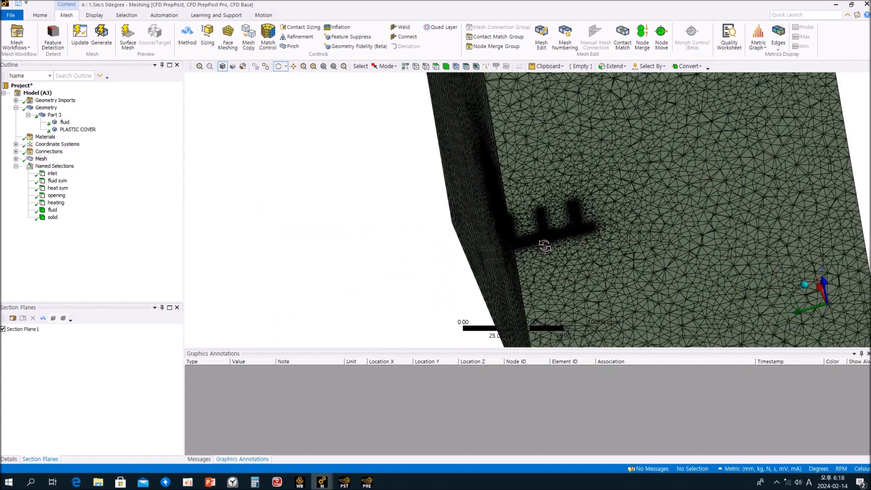
{"action": "scroll", "coordinate": [544, 245], "scroll_direction": "down", "scroll_amount": 4}
{"action": "middle_click_drag", "start_coordinate": [538, 246], "coordinate": [396, 287]}
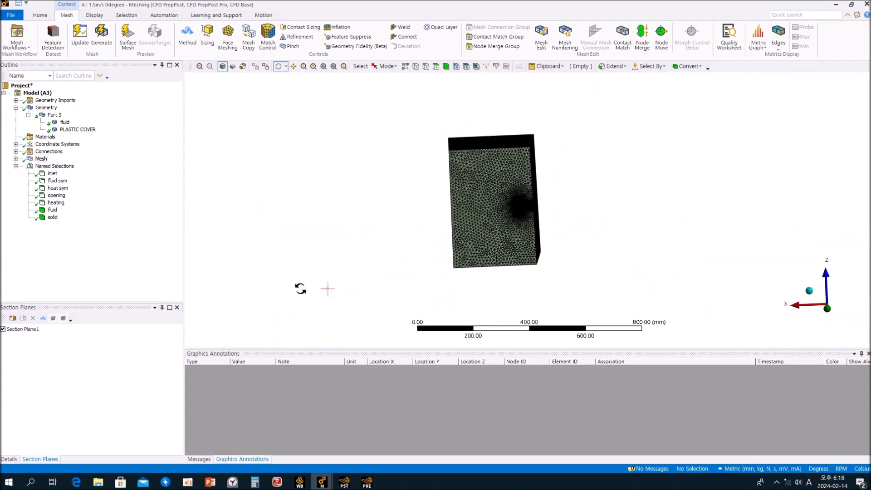
{"action": "left_click", "coordinate": [115, 258]}
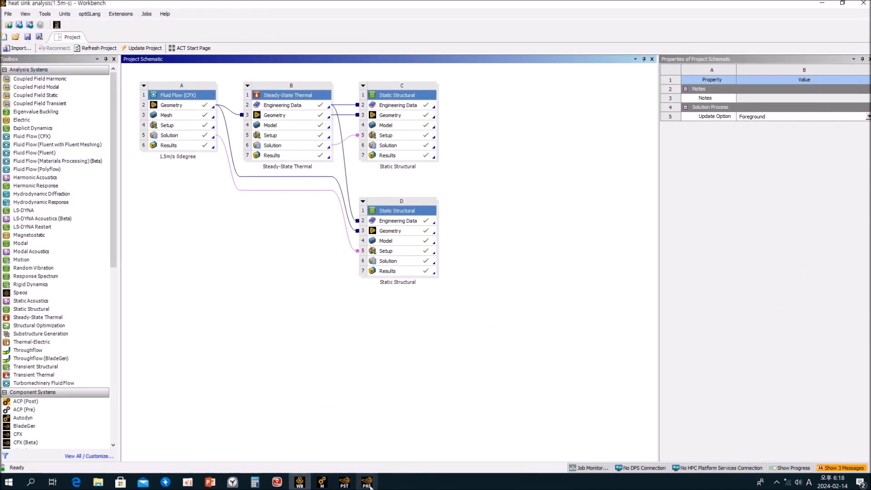
Switch to CFX-Pre through the Fluid Flow (CFX) Setup cell and close the Aluminium material details.
{"action": "double_click", "coordinate": [167, 126]}
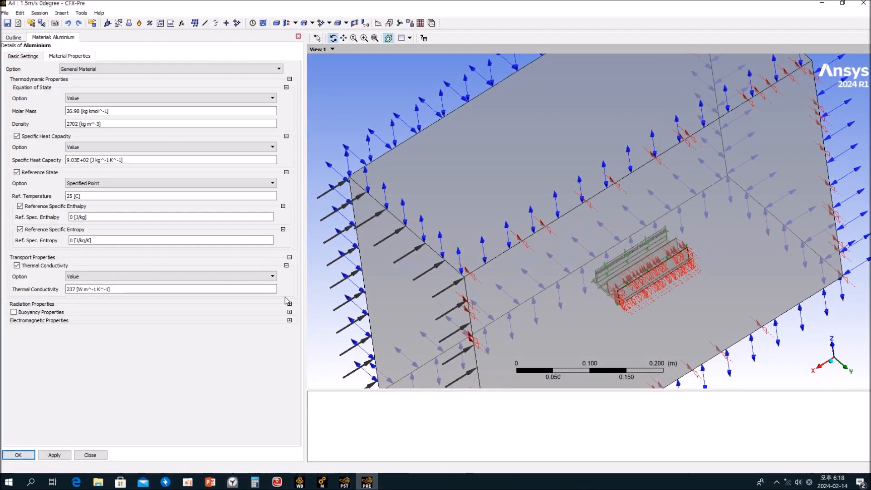
{"action": "left_click", "coordinate": [103, 456]}
{"action": "left_click", "coordinate": [174, 261]}
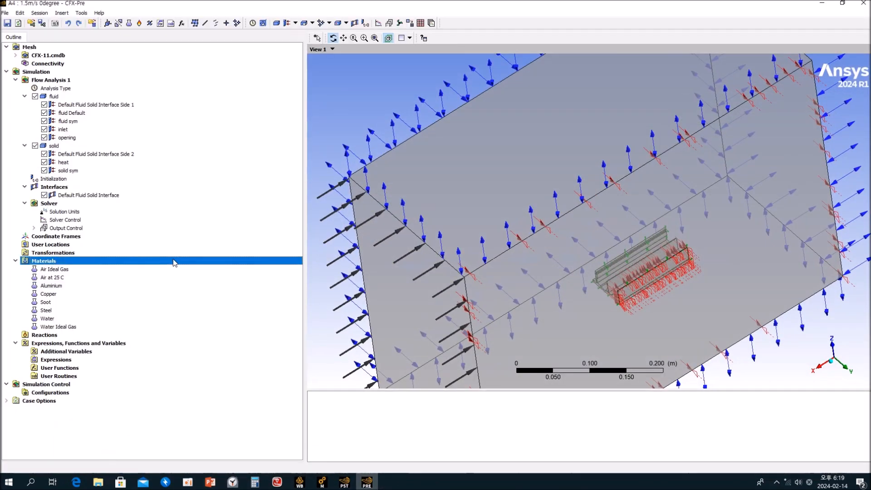
Highlight the fluid and solid domains of Flow Analysis 1 to inspect their extent in the model.
{"action": "left_click", "coordinate": [57, 97]}
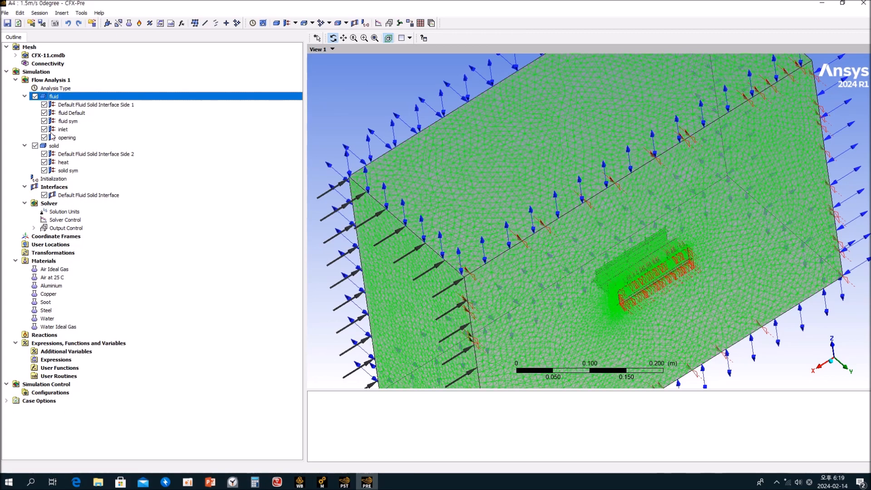
{"action": "left_click", "coordinate": [51, 149]}
{"action": "scroll", "coordinate": [458, 146], "scroll_direction": "up", "scroll_amount": 3}
{"action": "scroll", "coordinate": [459, 147], "scroll_direction": "down", "scroll_amount": 5}
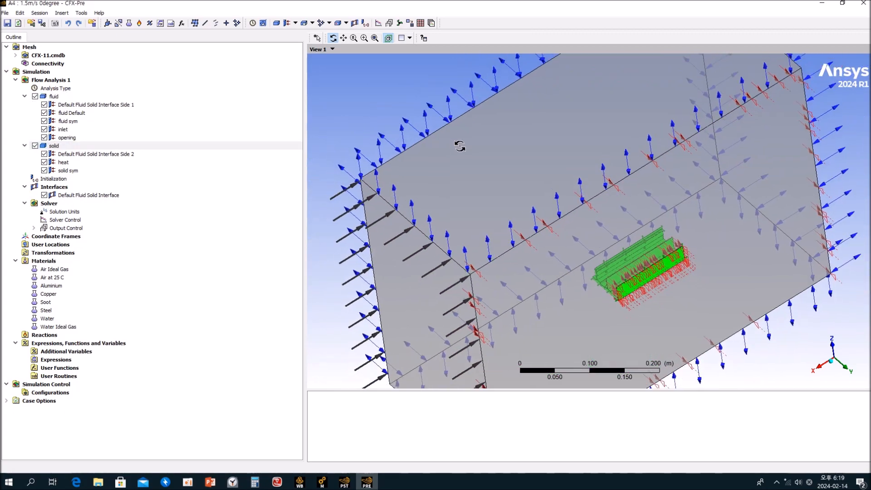
{"action": "left_click_drag", "start_coordinate": [459, 148], "coordinate": [467, 175]}
{"action": "left_click", "coordinate": [207, 185]}
Review the fluid domain's basic settings, including its material, reference pressure and domain models, and close them.
{"action": "double_click", "coordinate": [58, 97]}
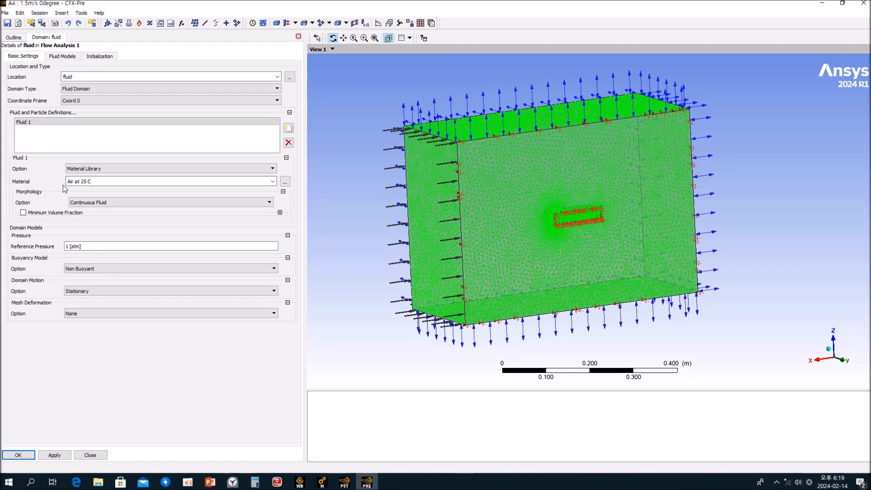
{"action": "left_click", "coordinate": [96, 455]}
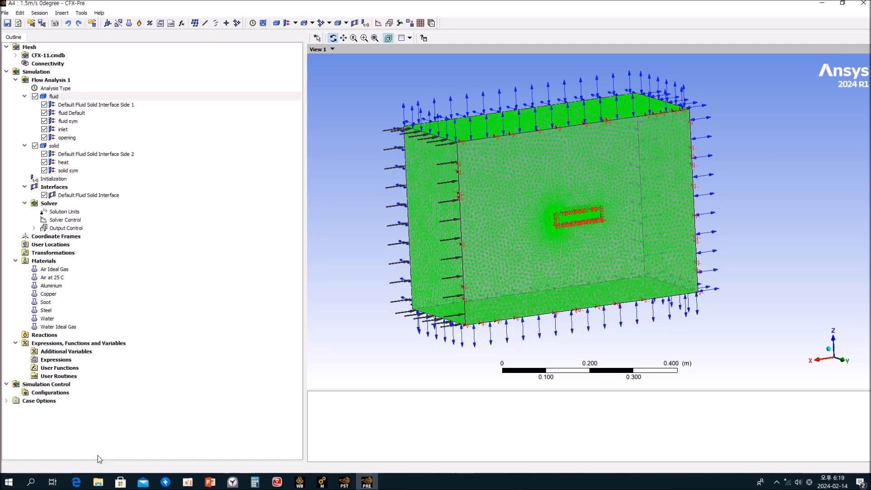
Review the solid domain's basic settings, including its material, morphology and domain motion, and close them.
{"action": "double_click", "coordinate": [54, 146]}
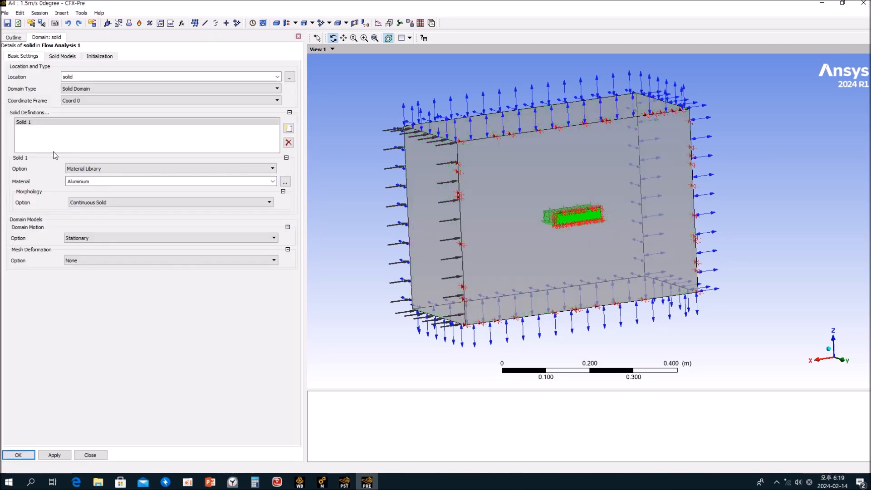
{"action": "left_click", "coordinate": [91, 455]}
{"action": "left_click", "coordinate": [143, 398]}
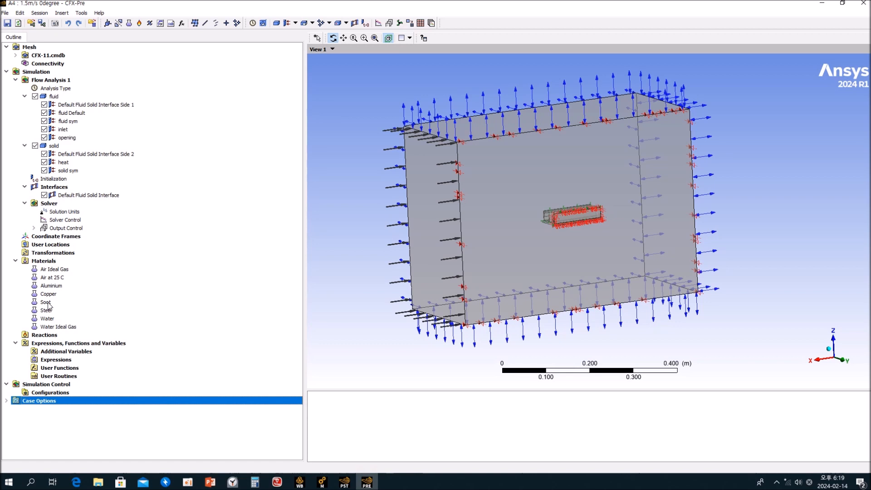
Review the Aluminium material's basic settings and its material properties, including the thermal conductivity under Transport Properties, and close the details.
{"action": "double_click", "coordinate": [52, 286]}
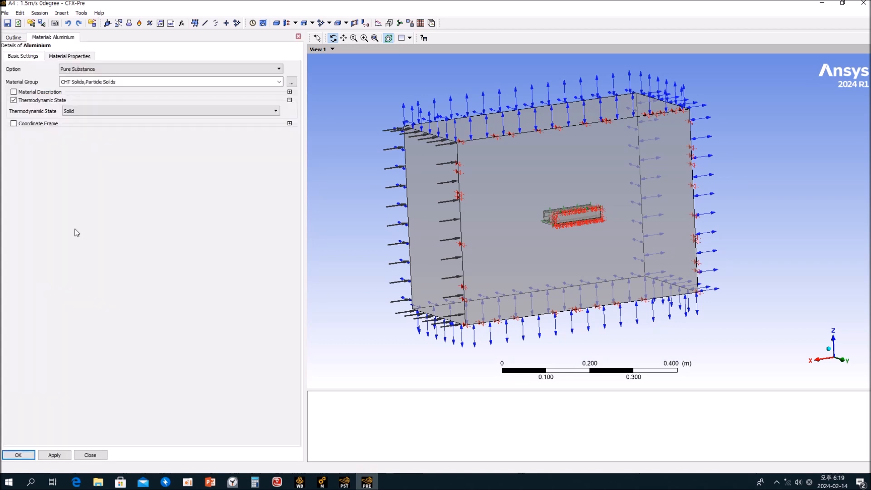
{"action": "left_click", "coordinate": [91, 455]}
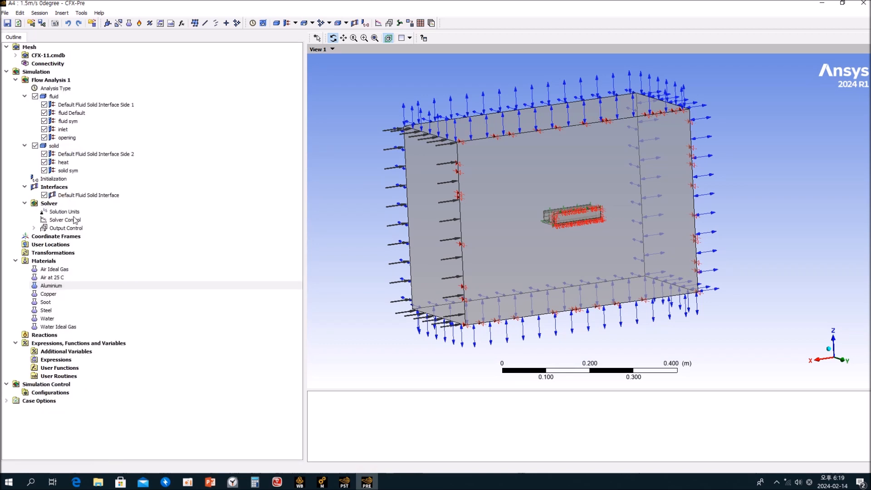
{"action": "double_click", "coordinate": [51, 286]}
{"action": "left_click", "coordinate": [69, 56]}
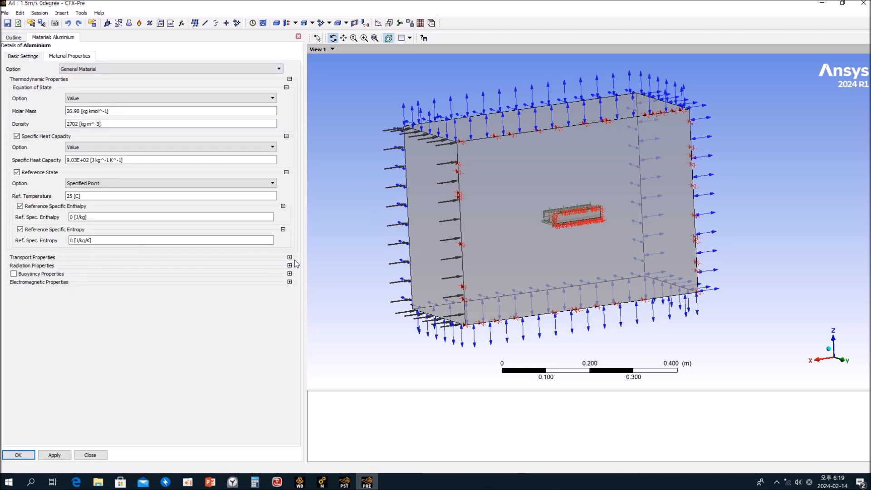
{"action": "left_click", "coordinate": [289, 257]}
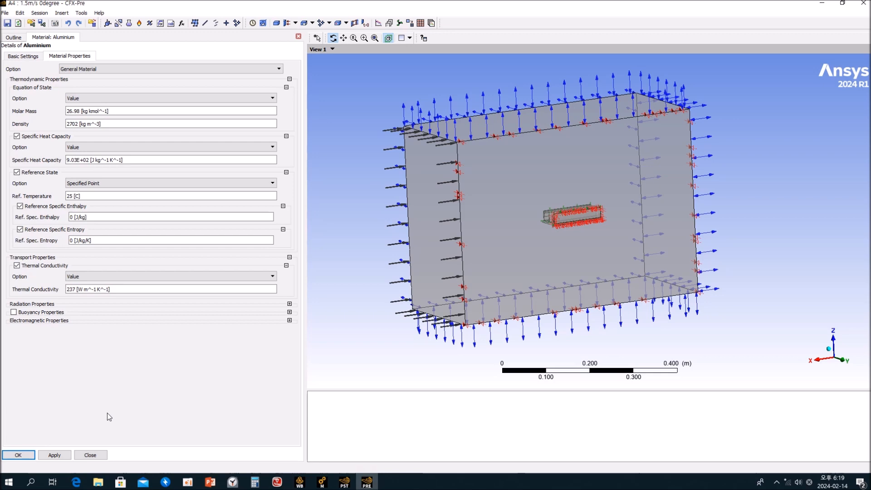
{"action": "left_click", "coordinate": [90, 455]}
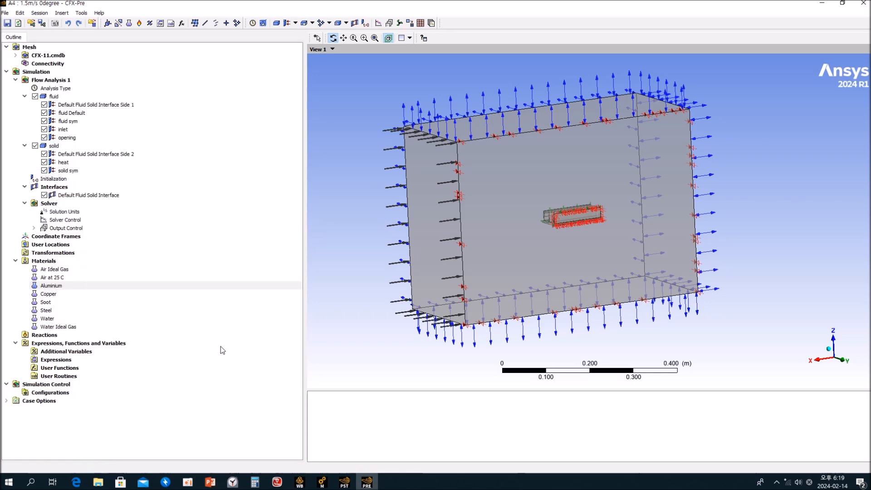
Highlight the inlet boundary of the fluid domain and review its boundary details for speed, turbulence and static temperature.
{"action": "left_click_drag", "start_coordinate": [435, 245], "coordinate": [518, 238]}
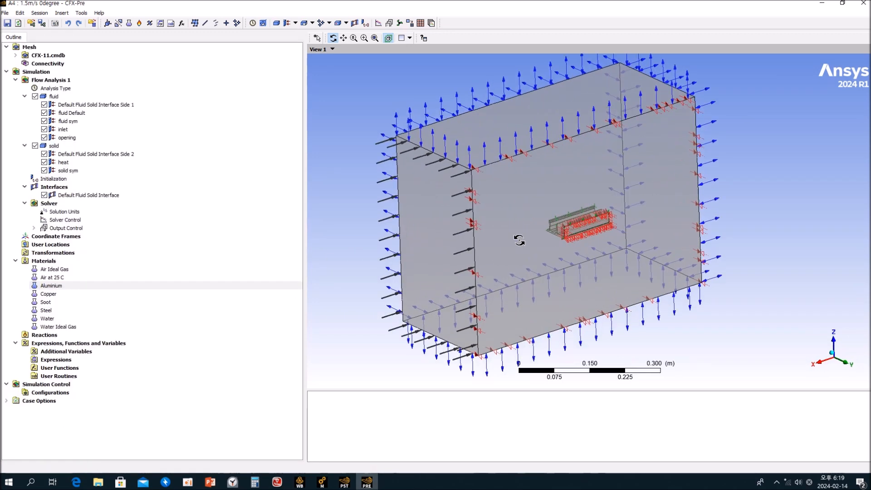
{"action": "left_click", "coordinate": [251, 245]}
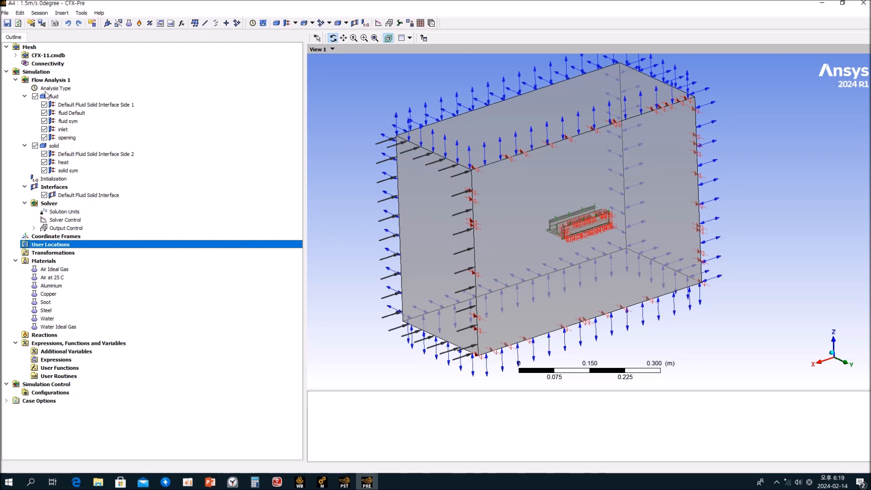
{"action": "left_click", "coordinate": [54, 97]}
{"action": "left_click", "coordinate": [64, 129]}
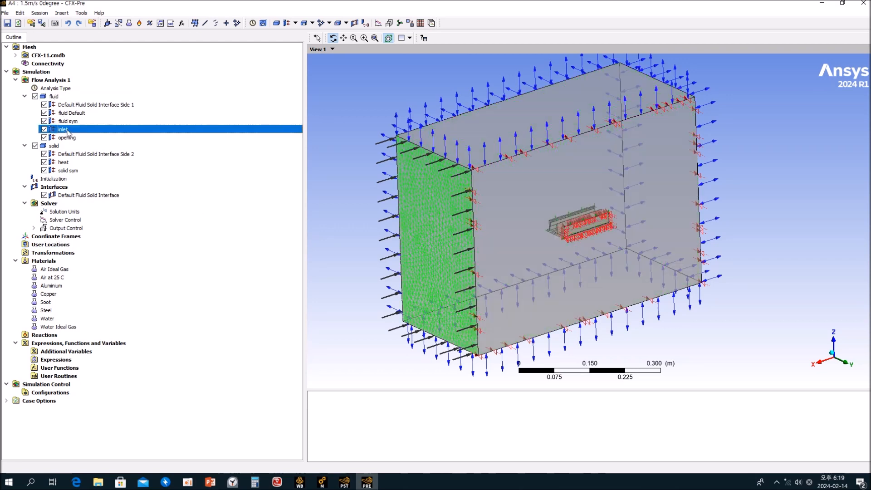
{"action": "double_click", "coordinate": [67, 131]}
{"action": "left_click", "coordinate": [71, 57]}
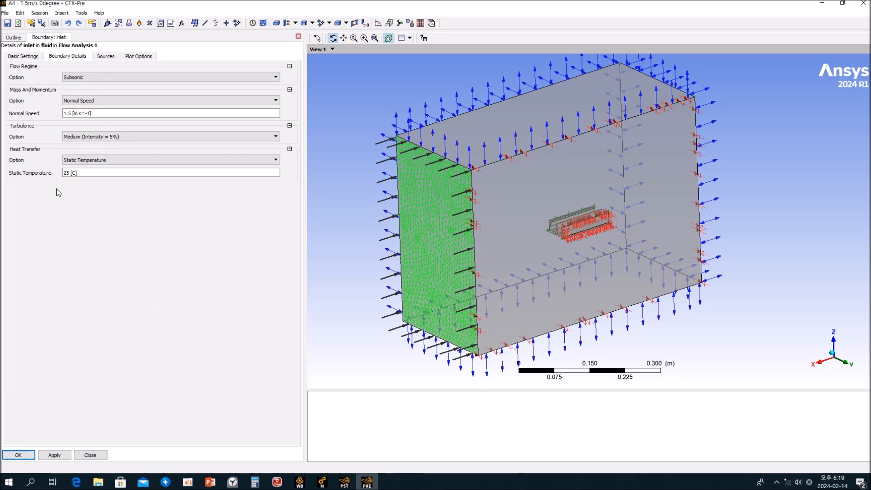
{"action": "left_click", "coordinate": [90, 455]}
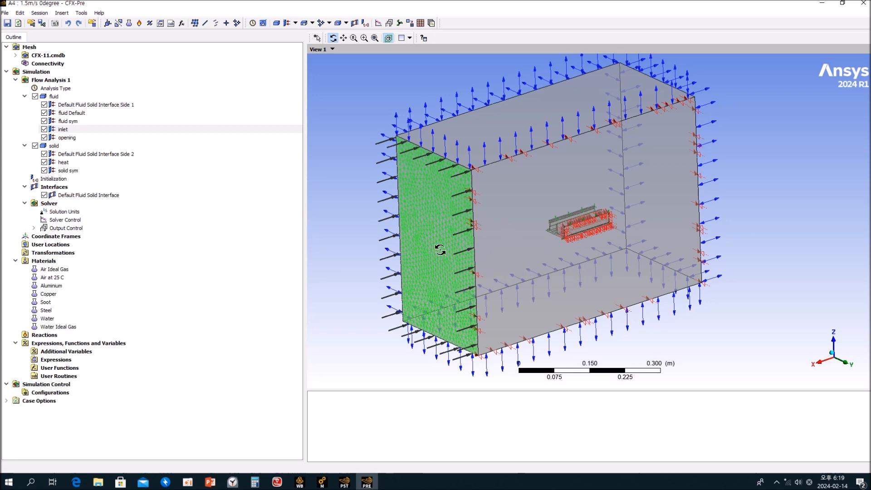
{"action": "left_click", "coordinate": [221, 248]}
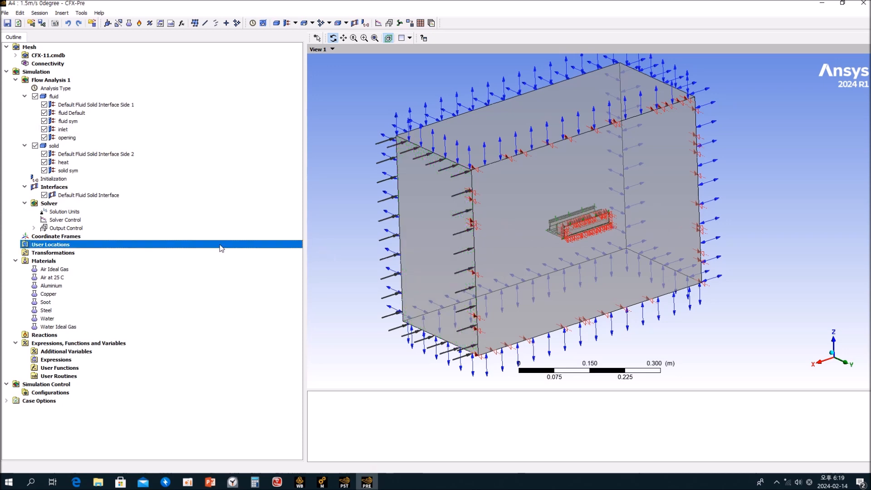
Highlight the opening boundary of the fluid domain, review its type and location, inspect its faces in the model and close it.
{"action": "left_click", "coordinate": [212, 137]}
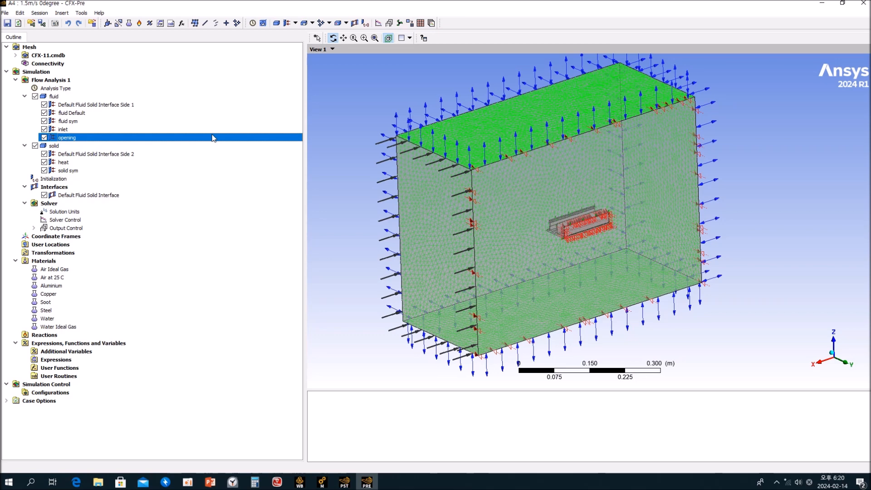
{"action": "double_click", "coordinate": [68, 137]}
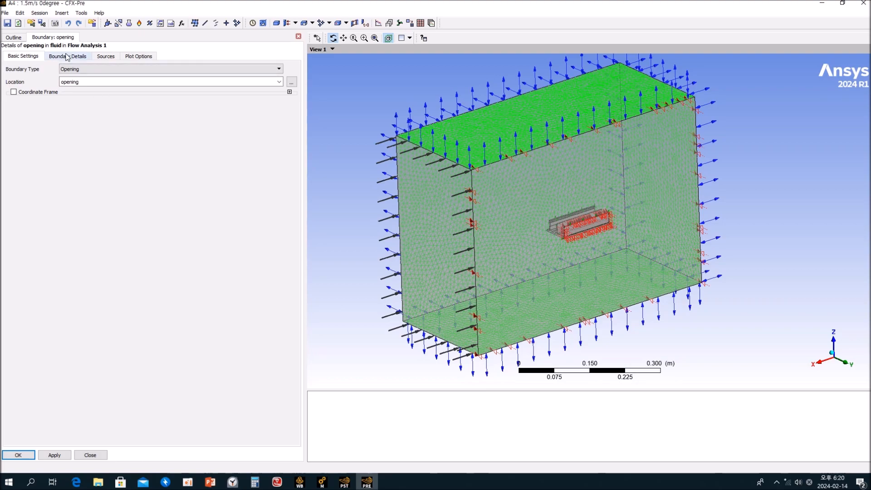
{"action": "left_click", "coordinate": [86, 82]}
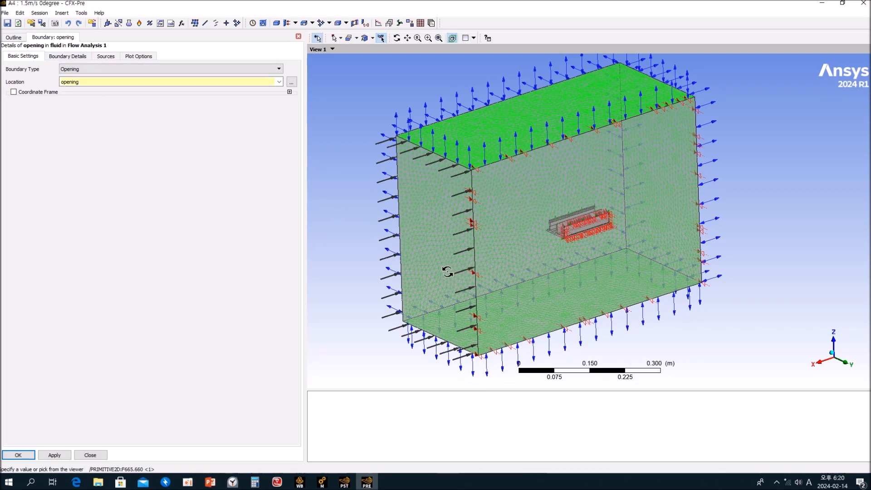
{"action": "mouse_move", "coordinate": [447, 271]}
{"action": "middle_mouse_down"}
{"action": "mouse_move", "coordinate": [360, 291]}
{"action": "mouse_move", "coordinate": [427, 288]}
{"action": "mouse_move", "coordinate": [476, 259]}
{"action": "mouse_move", "coordinate": [485, 263]}
{"action": "mouse_move", "coordinate": [460, 272]}
{"action": "middle_mouse_up"}
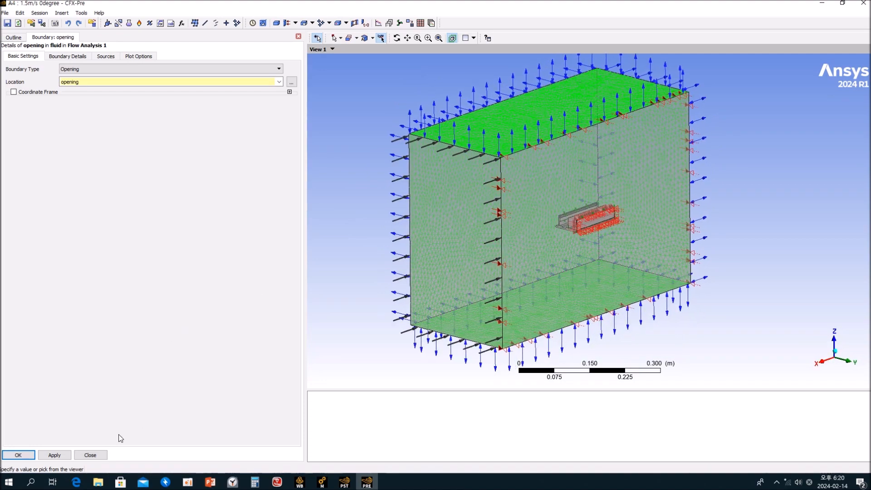
{"action": "left_click", "coordinate": [97, 455]}
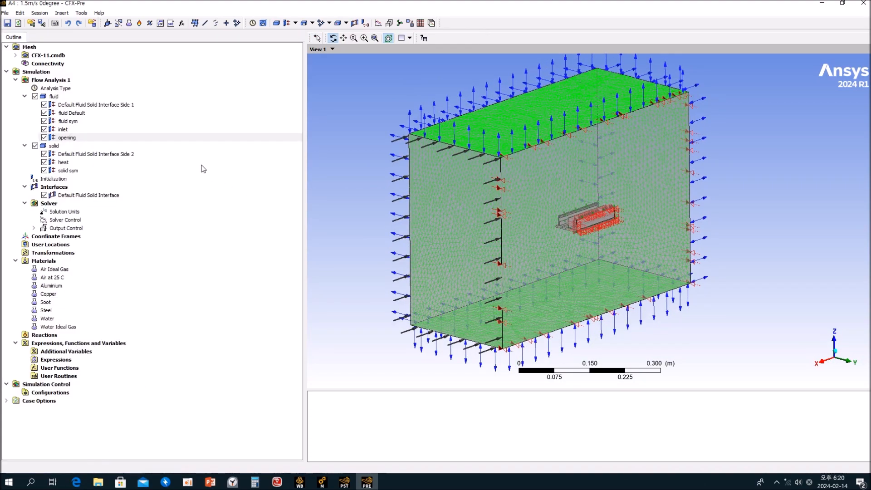
Highlight the fluid sym boundary, review its location and the available boundary types, and close it without changes.
{"action": "left_click", "coordinate": [71, 123]}
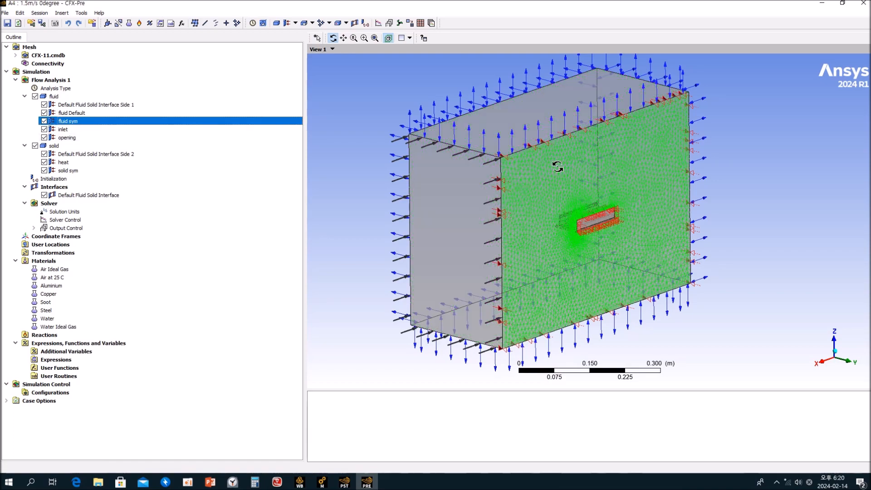
{"action": "double_click", "coordinate": [73, 121]}
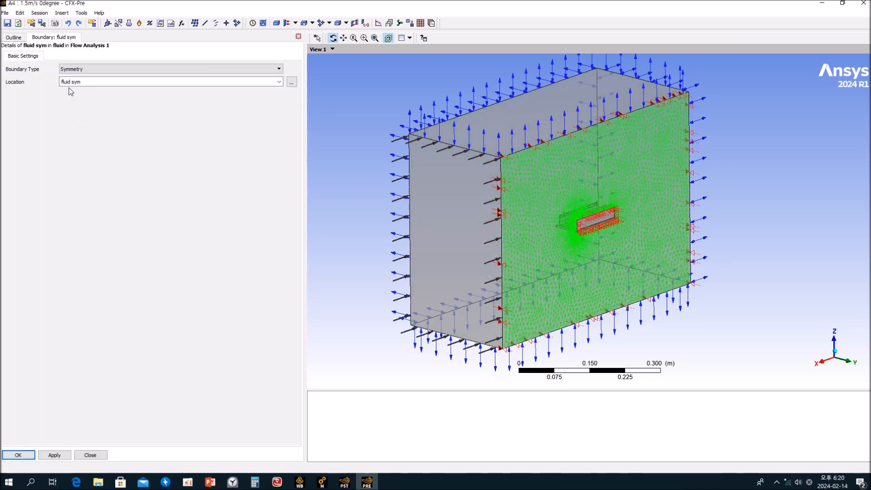
{"action": "left_click", "coordinate": [82, 72]}
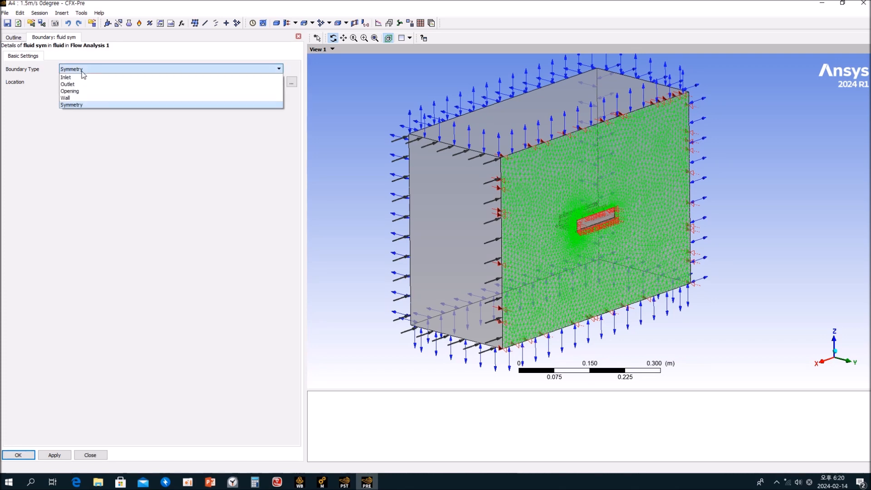
{"action": "left_click", "coordinate": [115, 58]}
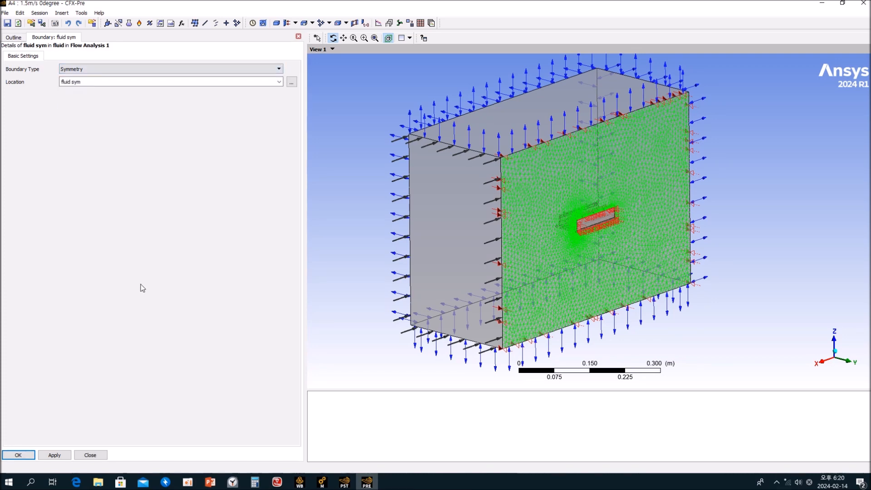
{"action": "left_click", "coordinate": [91, 454]}
{"action": "left_click", "coordinate": [207, 385]}
Review the solid domain's heat boundary, including its heat transfer options and heat flux value, and close it without changes.
{"action": "left_click", "coordinate": [162, 188]}
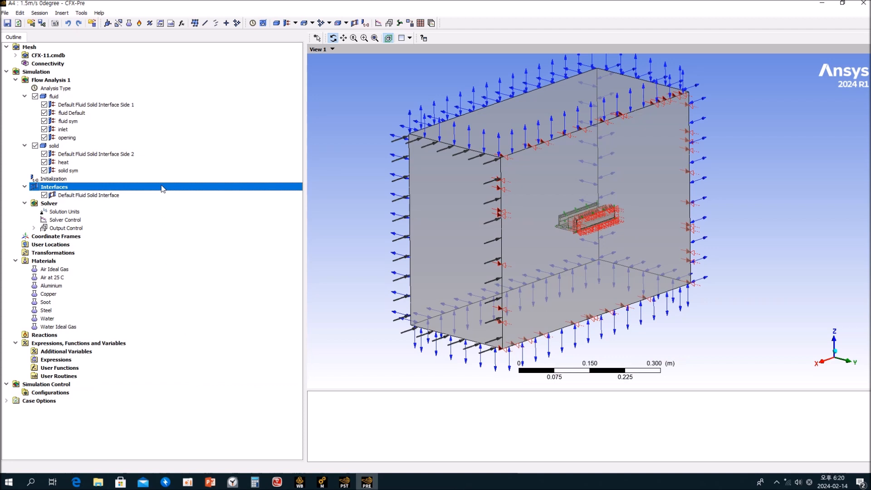
{"action": "left_click", "coordinate": [112, 173]}
{"action": "left_click", "coordinate": [58, 147]}
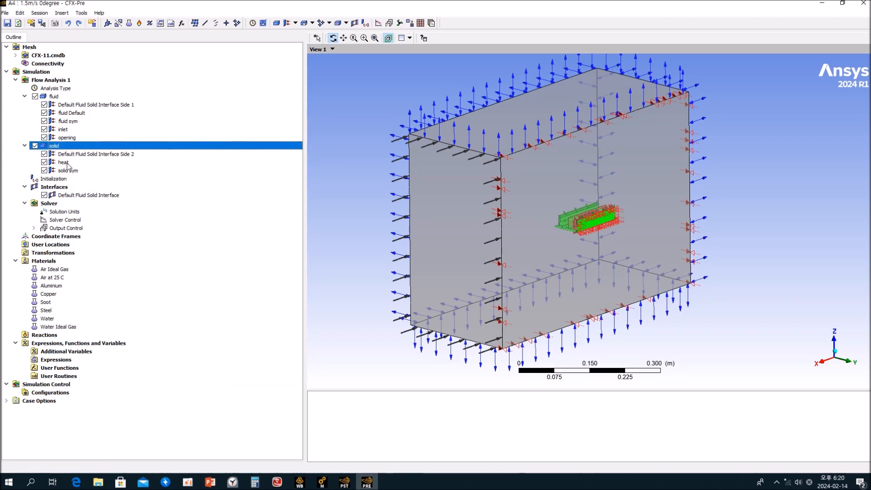
{"action": "left_click", "coordinate": [63, 162]}
{"action": "double_click", "coordinate": [68, 164]}
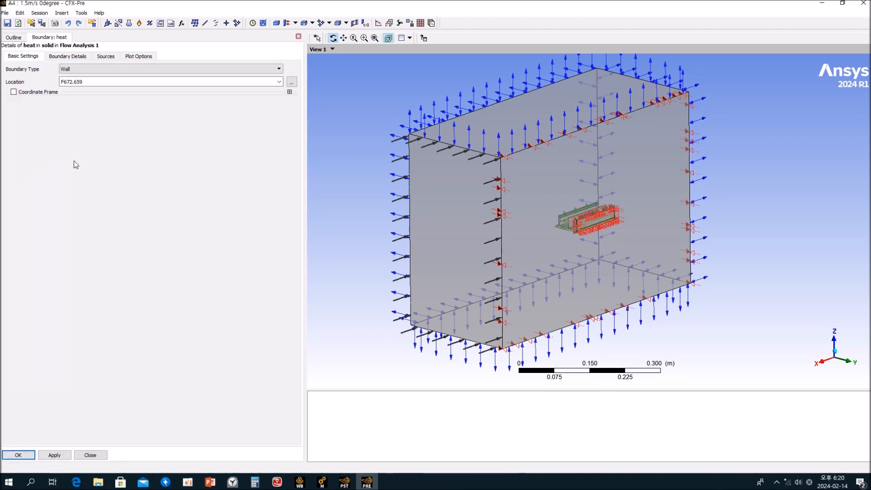
{"action": "left_click", "coordinate": [68, 56]}
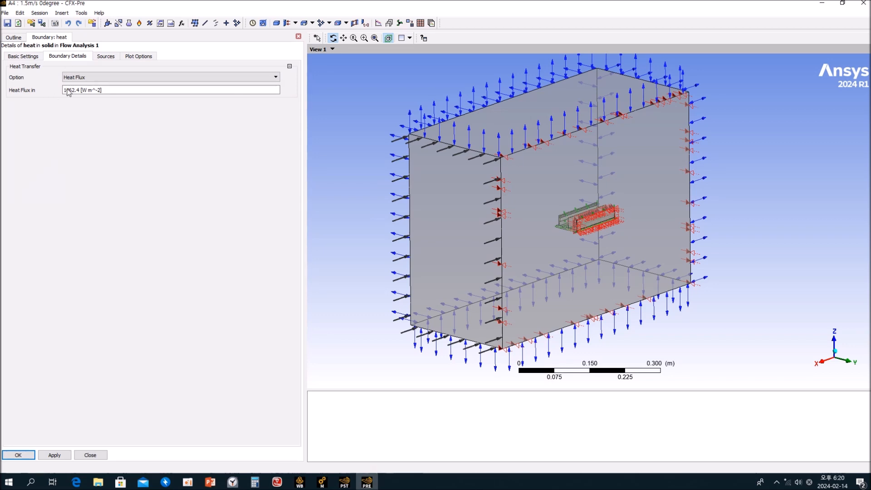
{"action": "left_click", "coordinate": [96, 78]}
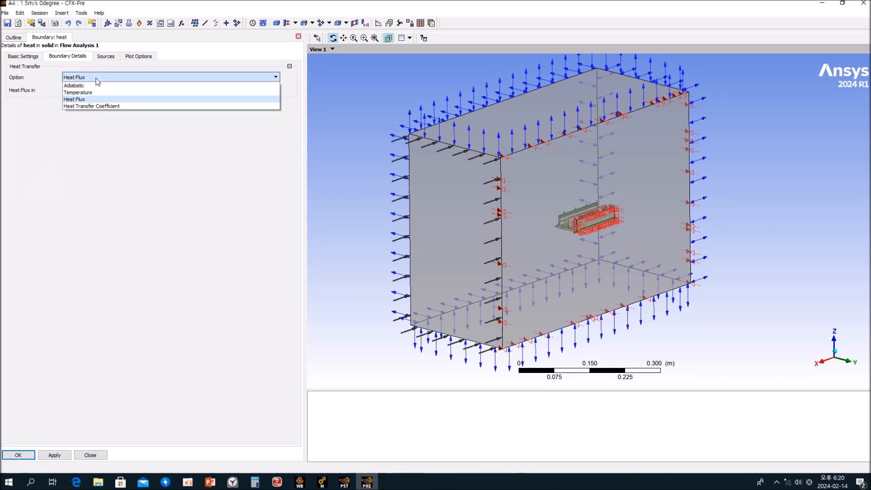
{"action": "left_click", "coordinate": [177, 74]}
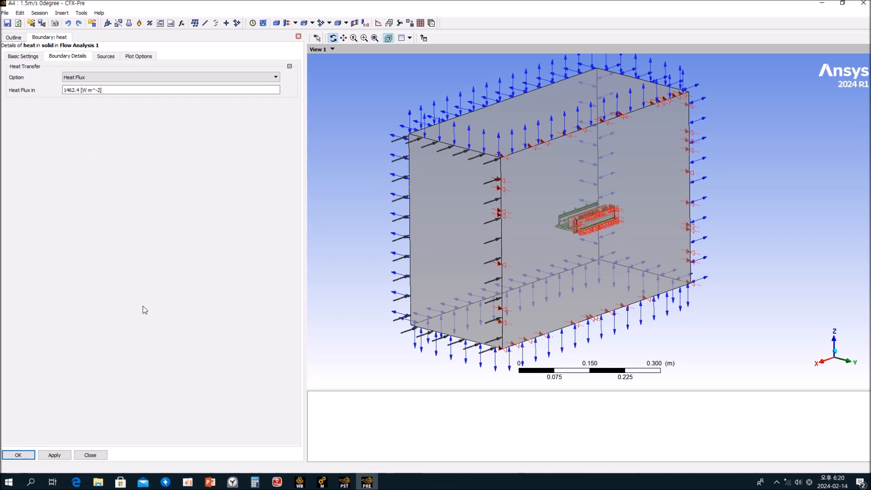
{"action": "left_click", "coordinate": [99, 456]}
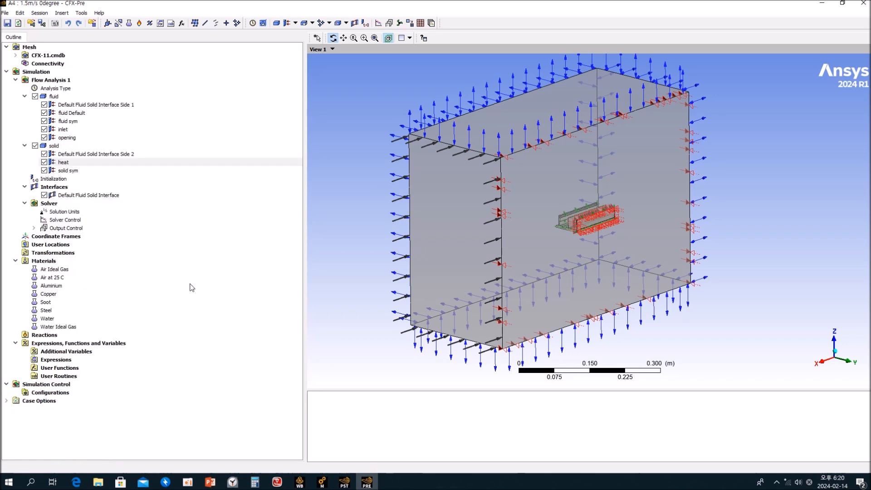
{"action": "left_click", "coordinate": [217, 274]}
Highlight the solid sym boundary on the heat sink, review its boundary type and location, and close it.
{"action": "left_click", "coordinate": [195, 170]}
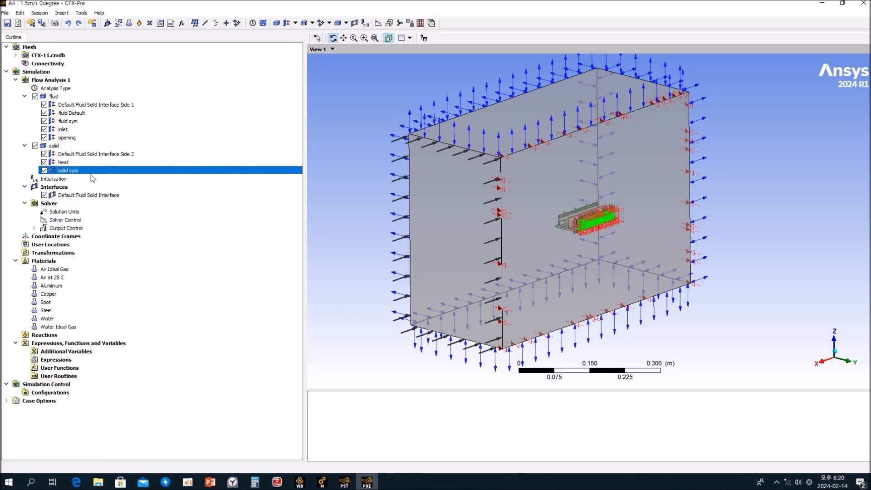
{"action": "double_click", "coordinate": [90, 172]}
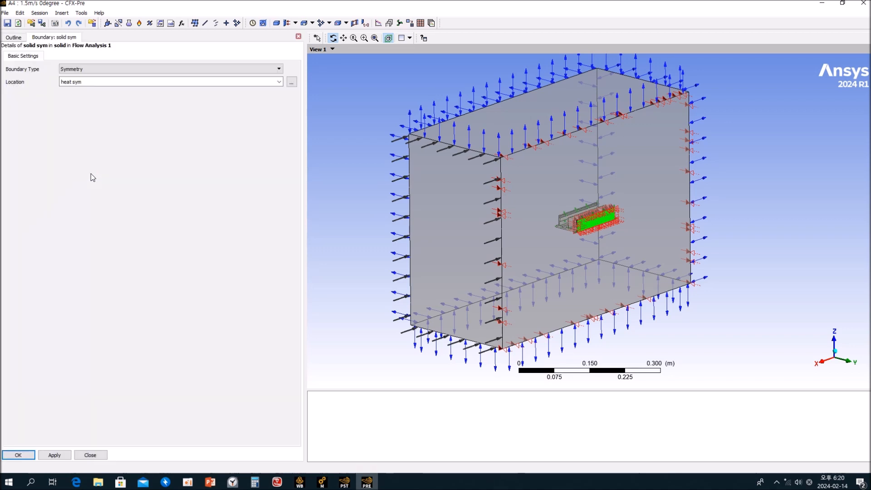
{"action": "left_click", "coordinate": [90, 452]}
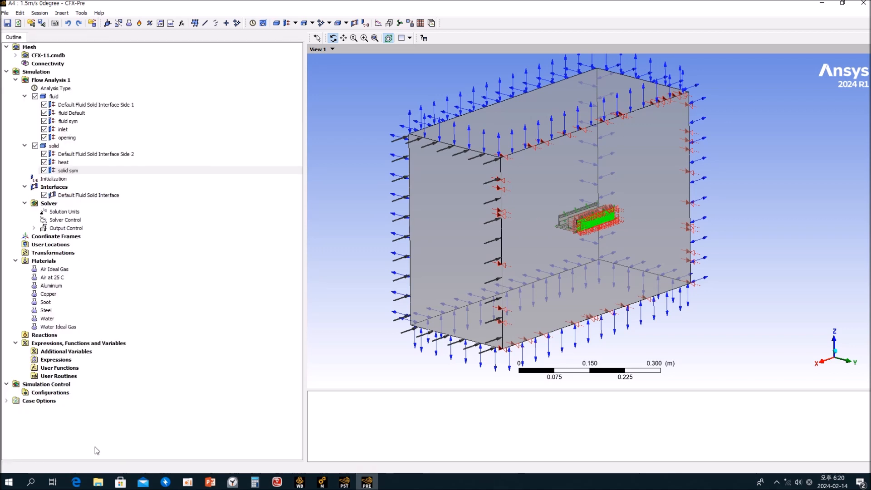
Highlight the Default Fluid Solid Interface and inspect its faces around the heat sink in the model.
{"action": "left_click", "coordinate": [77, 197]}
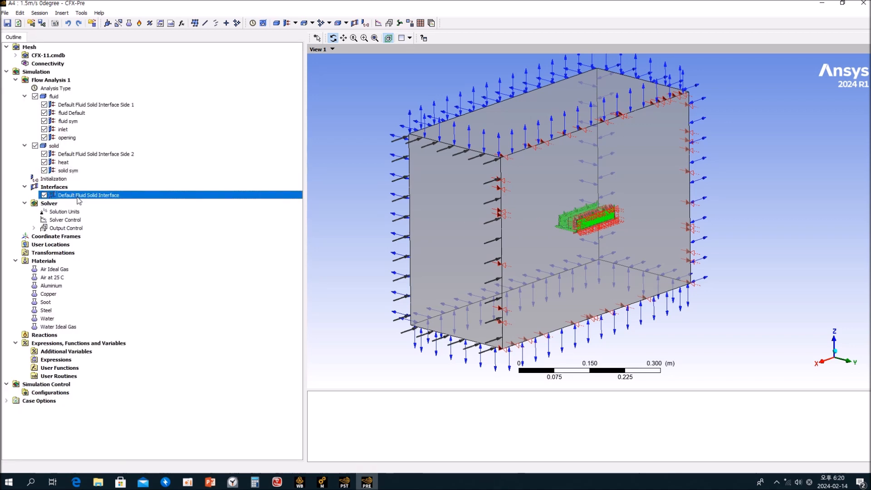
{"action": "scroll", "coordinate": [515, 237], "scroll_direction": "up", "scroll_amount": 8}
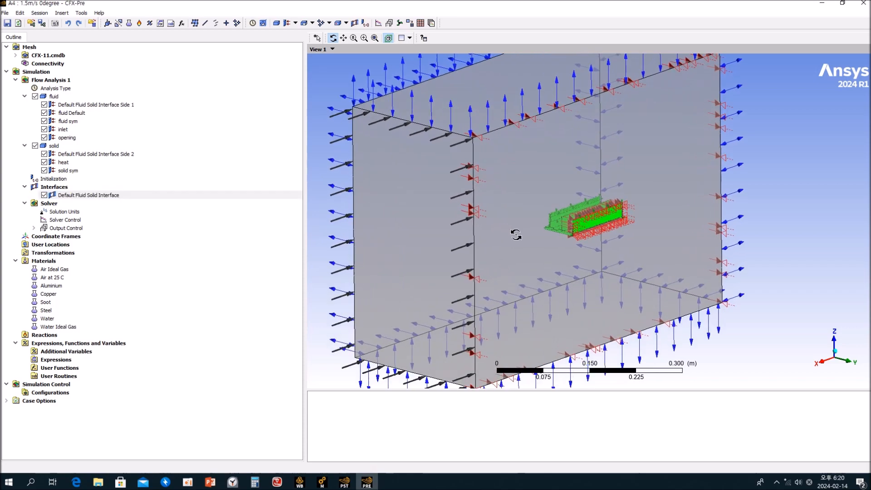
{"action": "left_click_drag", "start_coordinate": [567, 237], "coordinate": [593, 236]}
{"action": "scroll", "coordinate": [593, 236], "scroll_direction": "down", "scroll_amount": 4}
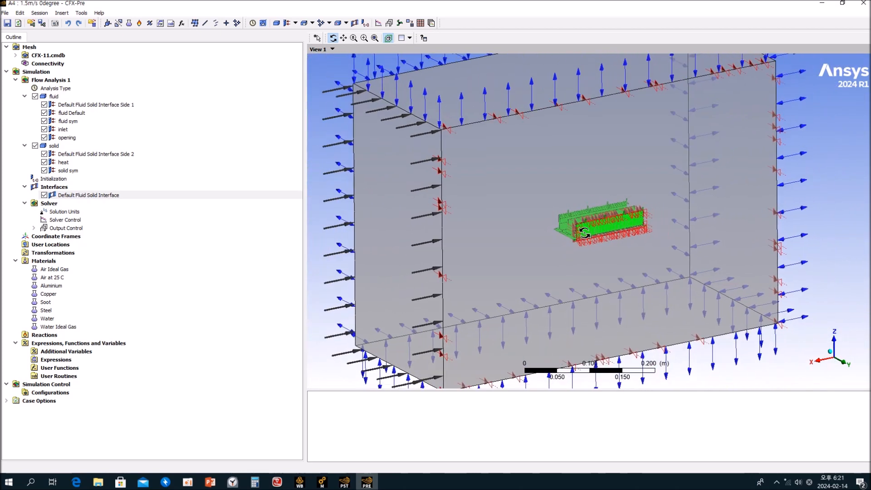
Review the Default Fluid Solid Interface's basic settings and additional interface models, and close it without changes.
{"action": "left_click", "coordinate": [82, 198]}
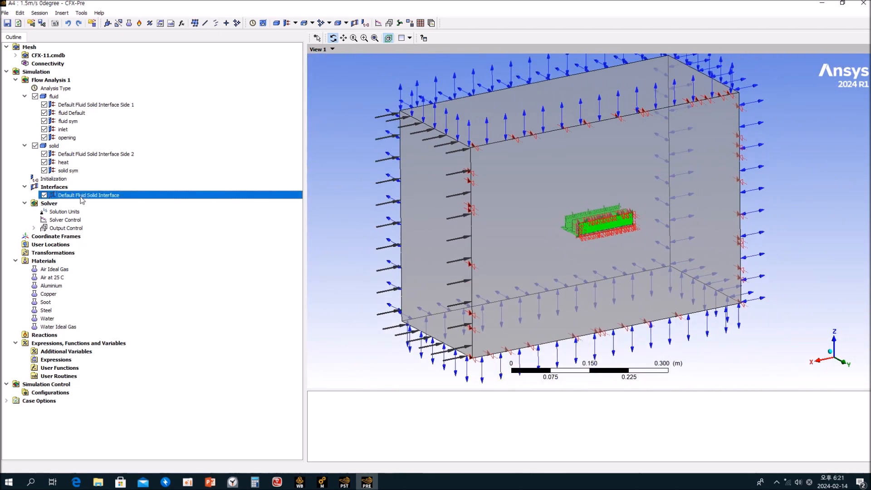
{"action": "double_click", "coordinate": [82, 200]}
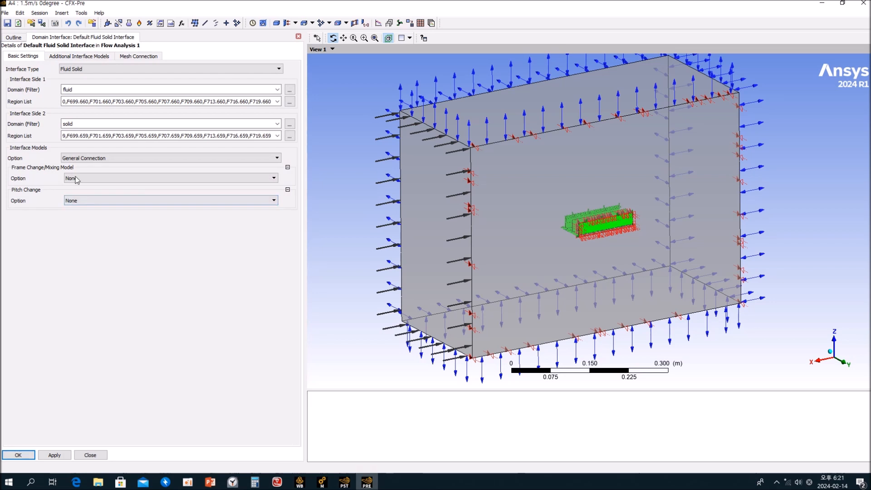
{"action": "left_click", "coordinate": [67, 57]}
{"action": "left_click", "coordinate": [37, 58]}
{"action": "left_click", "coordinate": [91, 456]}
Review the boundary details of Default Fluid Solid Interface Side 1 in the fluid domain, and close it without changes.
{"action": "left_click", "coordinate": [121, 156]}
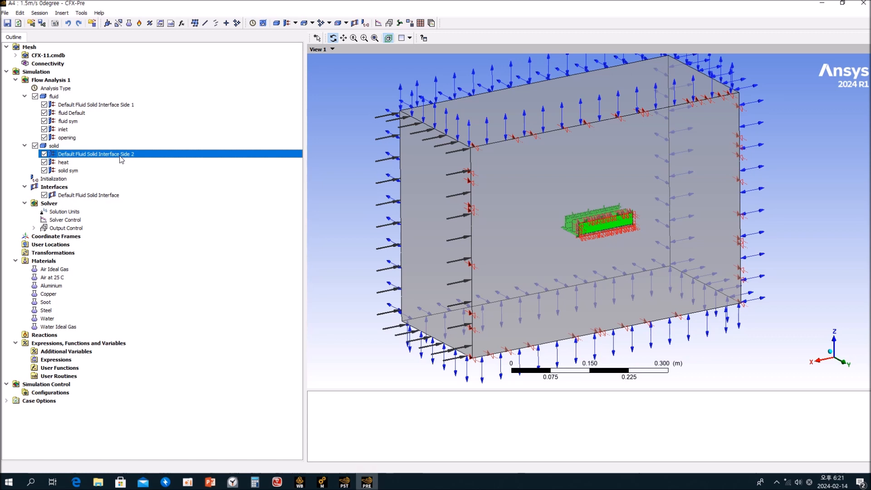
{"action": "left_click", "coordinate": [101, 105]}
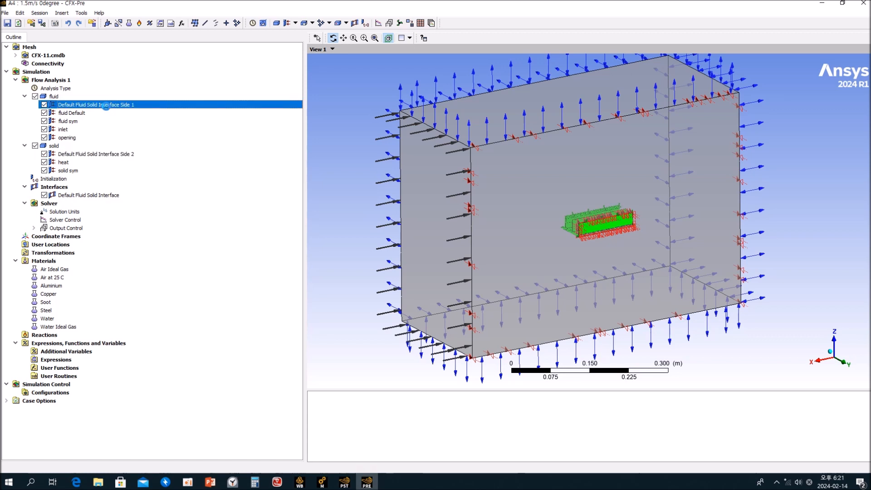
{"action": "double_click", "coordinate": [106, 108]}
{"action": "left_click", "coordinate": [70, 56]}
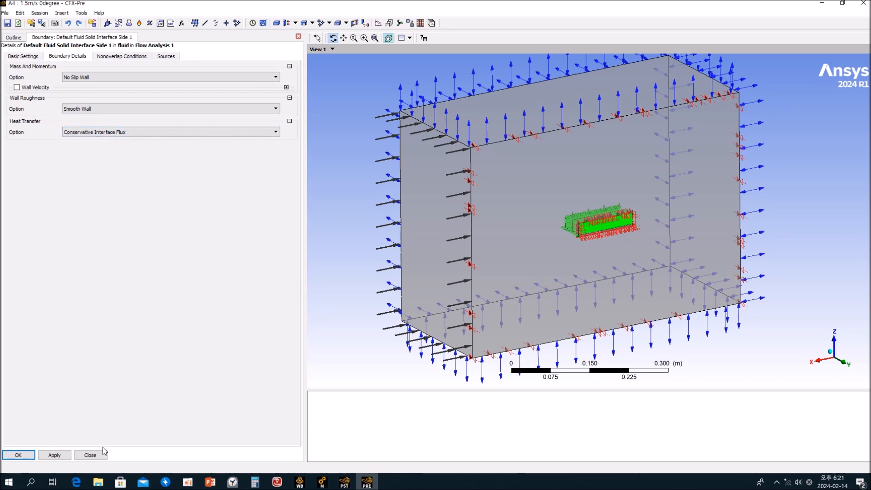
{"action": "left_click", "coordinate": [90, 455]}
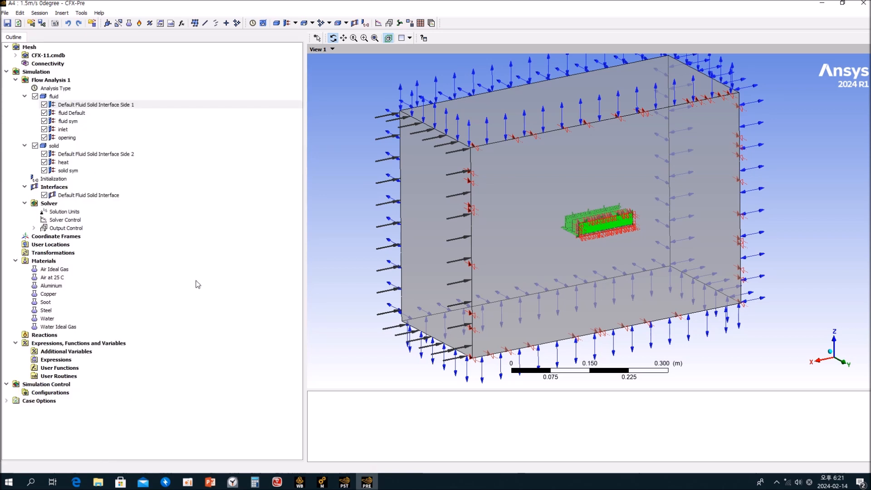
Review the heat transfer option of Default Fluid Solid Interface Side 2 in the solid domain, close it and clear its highlight.
{"action": "double_click", "coordinate": [113, 154]}
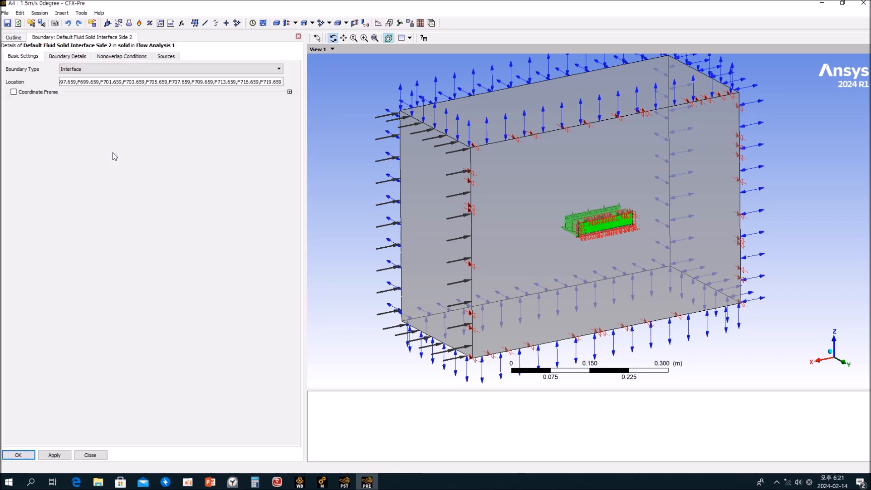
{"action": "left_click", "coordinate": [57, 58]}
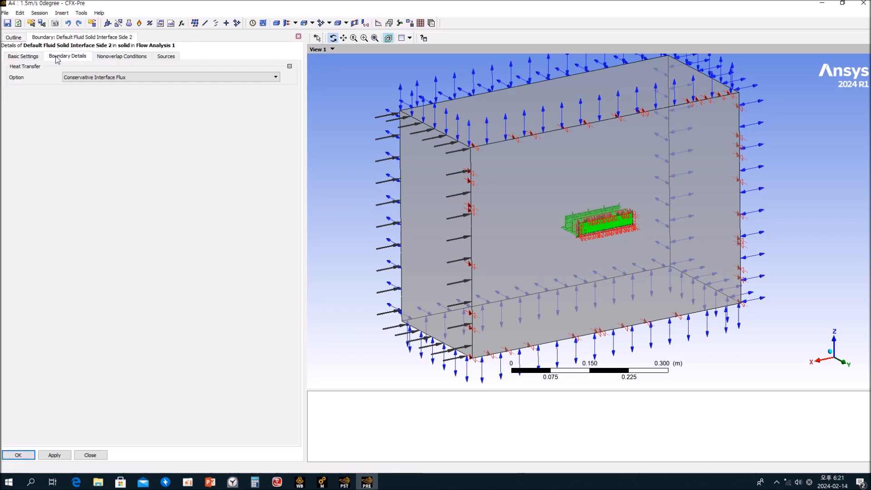
{"action": "left_click", "coordinate": [91, 455]}
{"action": "left_click", "coordinate": [208, 370]}
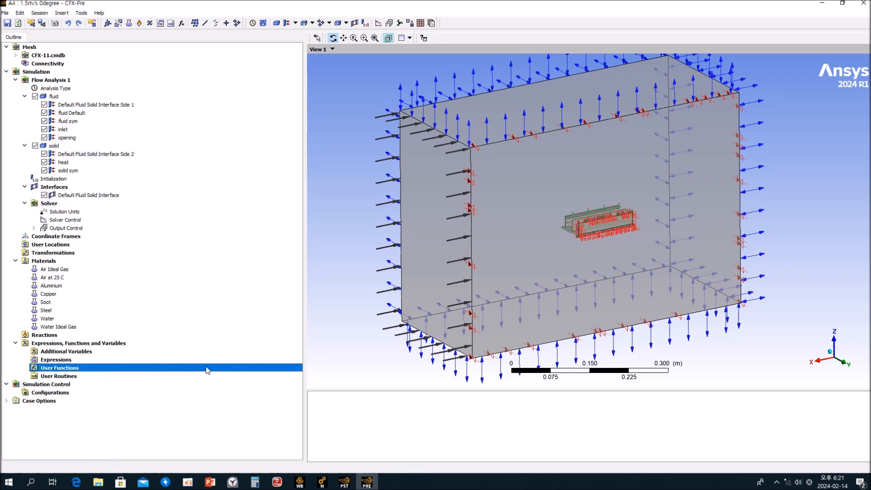
Review the Solver Control settings for advection scheme, iterations, timescale and convergence criteria, and close them without changes.
{"action": "left_click", "coordinate": [69, 220]}
{"action": "double_click", "coordinate": [69, 221]}
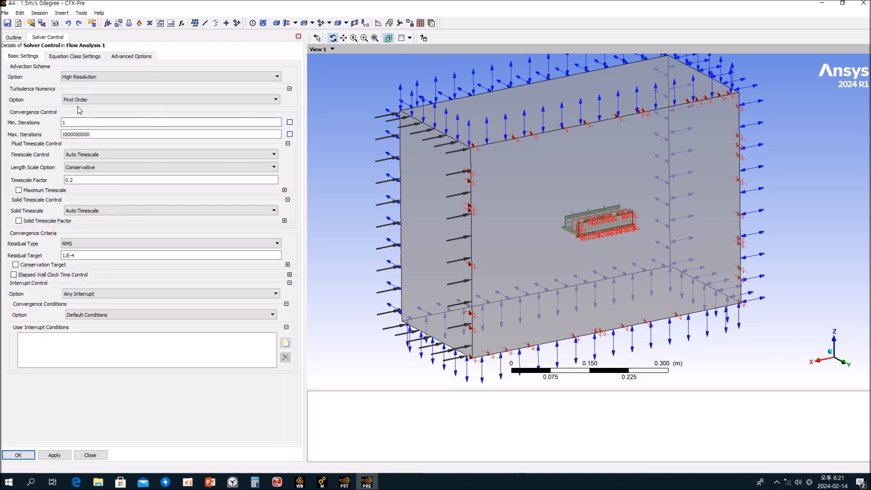
{"action": "left_click", "coordinate": [90, 455]}
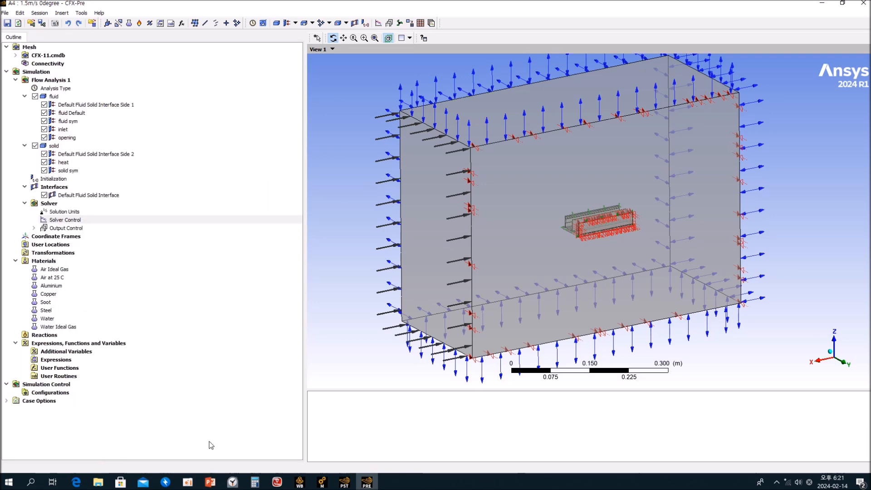
Switch to CFD-Post and examine the Contour 2 temperature distribution on the heat sink.
{"action": "left_click", "coordinate": [821, 3]}
{"action": "left_click", "coordinate": [344, 482]}
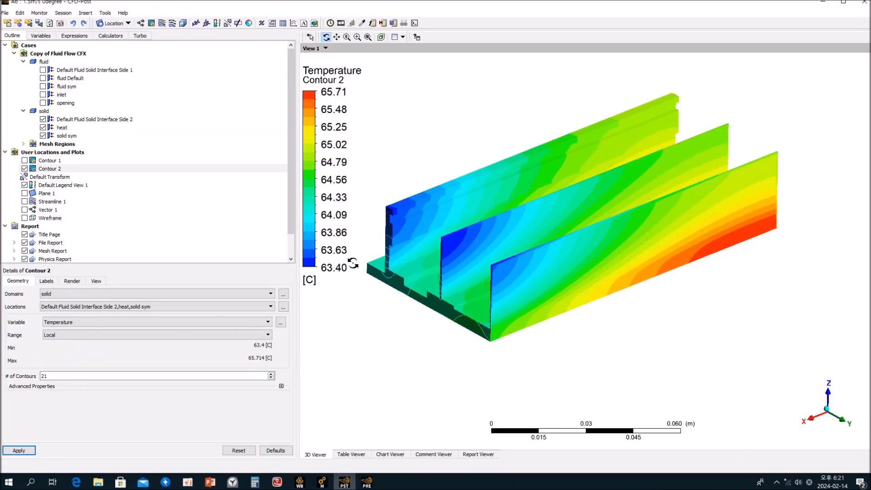
{"action": "left_click_drag", "start_coordinate": [520, 190], "coordinate": [466, 186]}
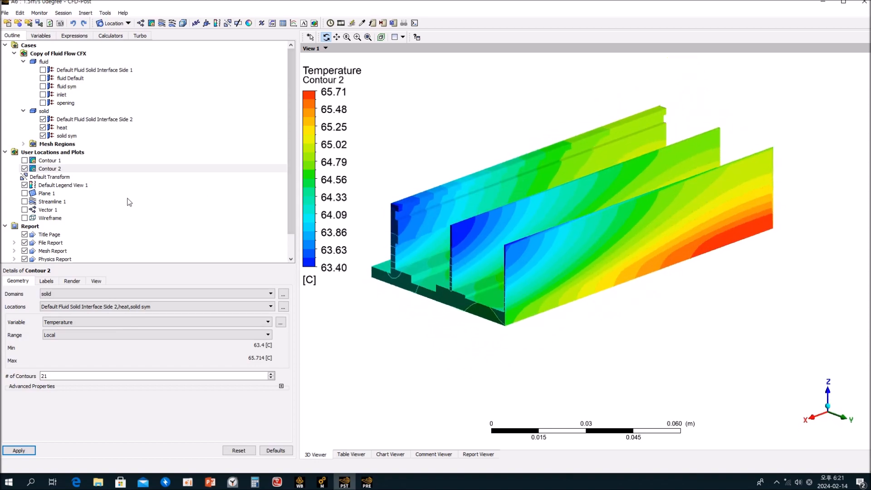
Show Vector 1 around the heat sink, inspect the velocity field, and hide it to re-examine the Contour 2 temperatures.
{"action": "left_click", "coordinate": [25, 210]}
{"action": "left_click_drag", "start_coordinate": [608, 250], "coordinate": [449, 248]}
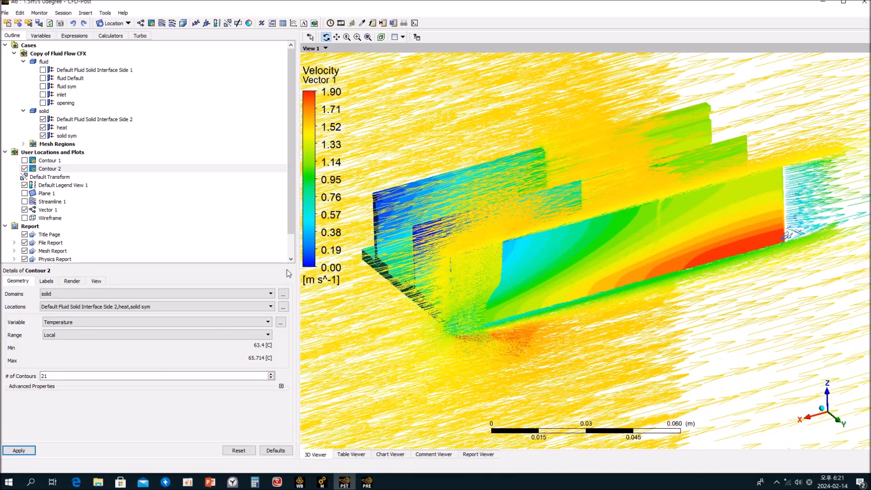
{"action": "left_click", "coordinate": [25, 209]}
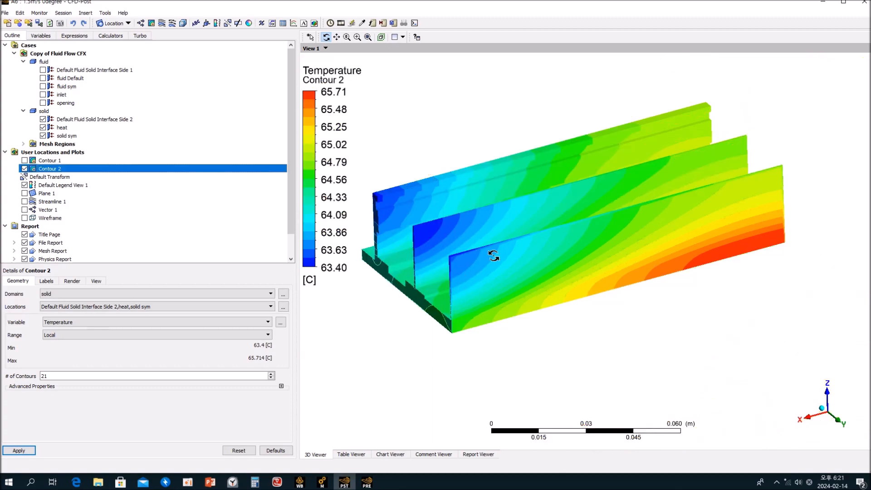
{"action": "left_click_drag", "start_coordinate": [755, 255], "coordinate": [653, 249]}
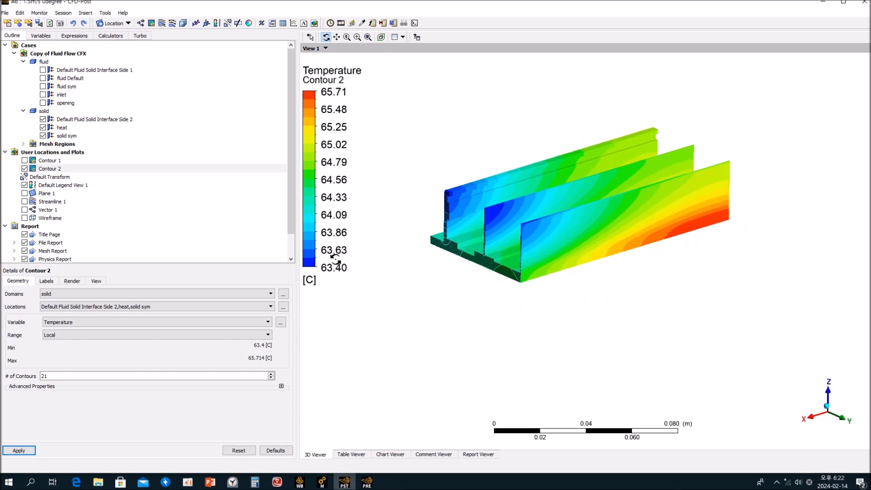
{"action": "left_click", "coordinate": [136, 170]}
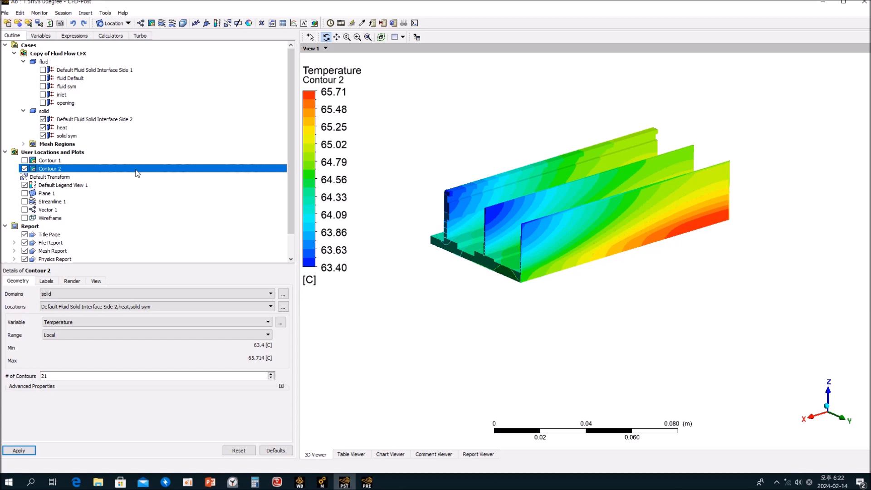
Switch to Workbench, open the Steady-State Thermal model in Mechanical, and review the fluid and PLASTIC COVER bodies of Part 3.
{"action": "left_click", "coordinate": [300, 482]}
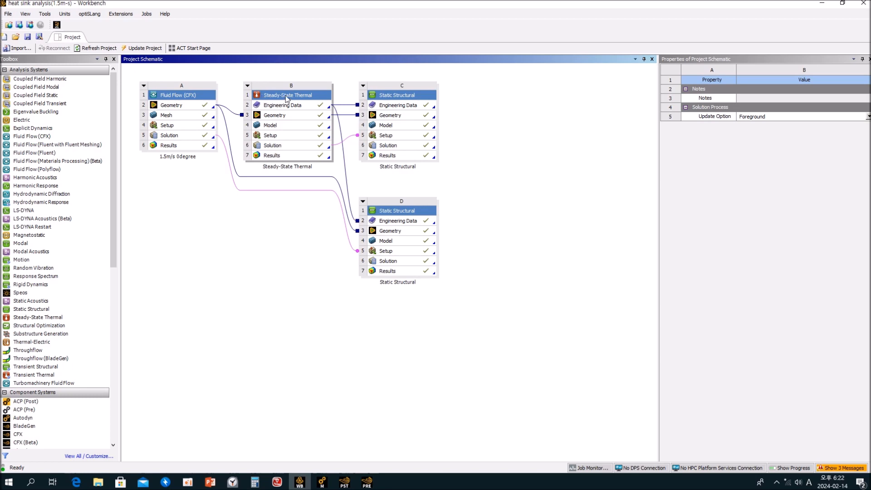
{"action": "double_click", "coordinate": [272, 126]}
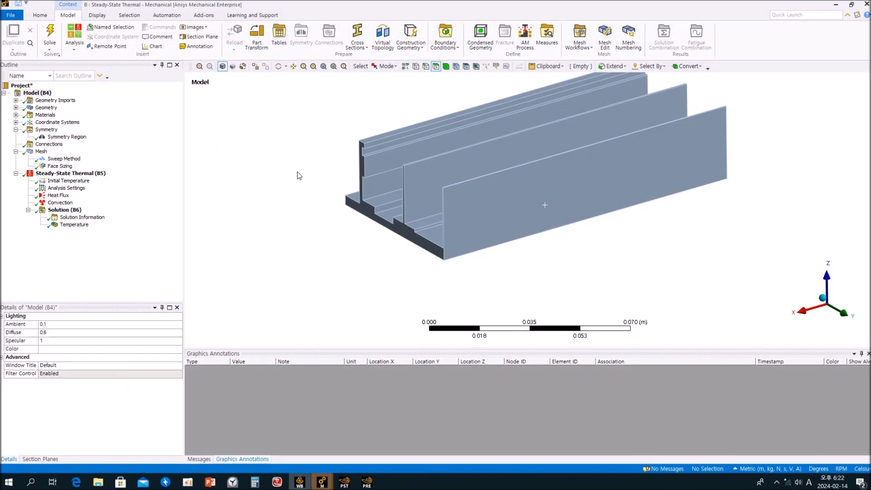
{"action": "left_click", "coordinate": [16, 108]}
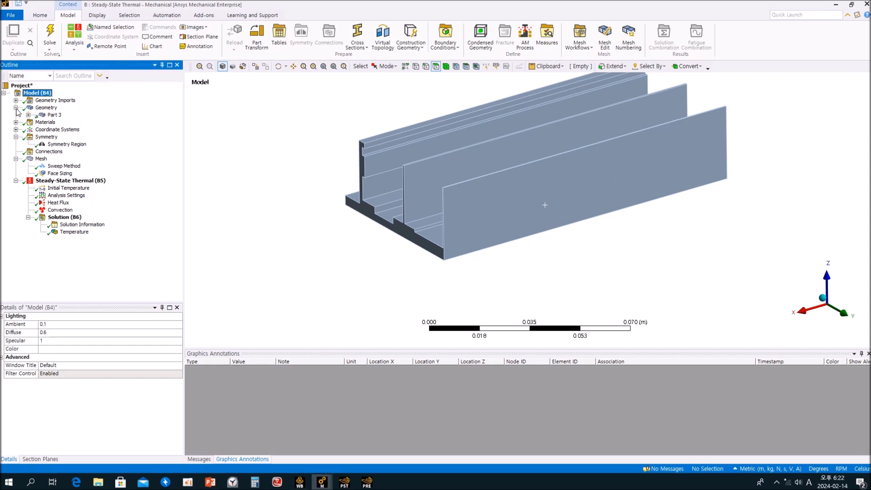
{"action": "left_click", "coordinate": [28, 115]}
{"action": "left_click", "coordinate": [65, 123]}
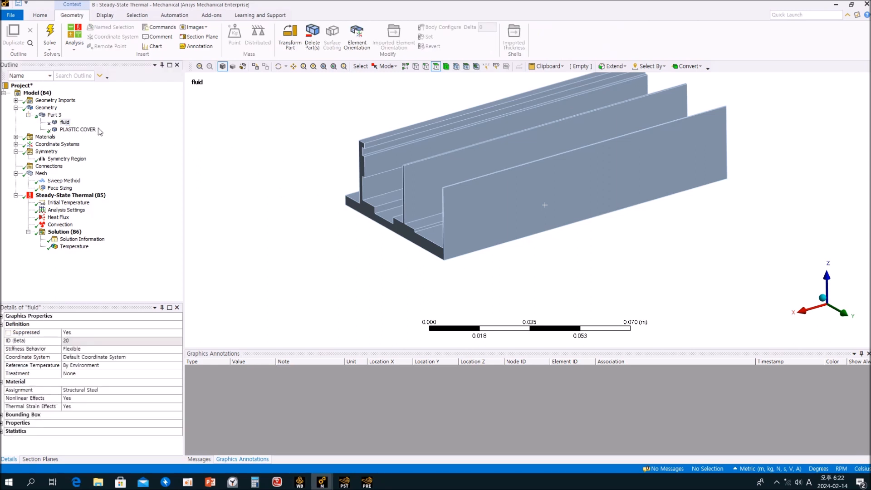
{"action": "left_click", "coordinate": [67, 122]}
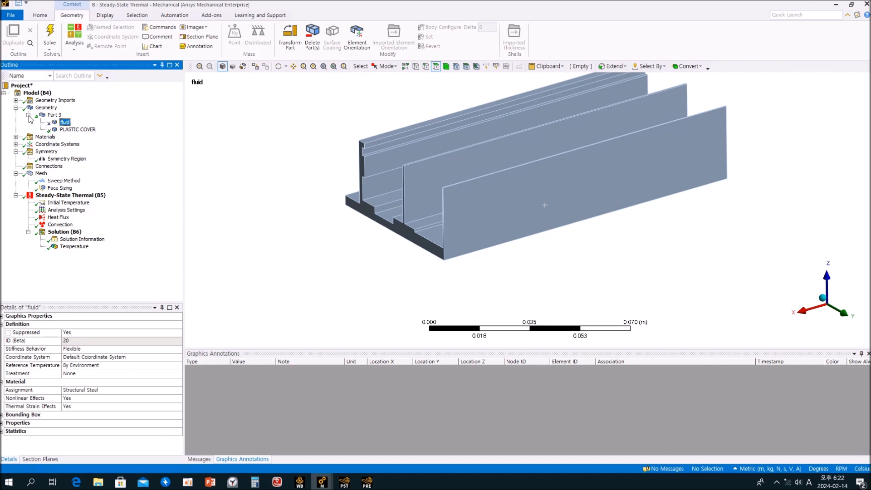
{"action": "left_click", "coordinate": [64, 130]}
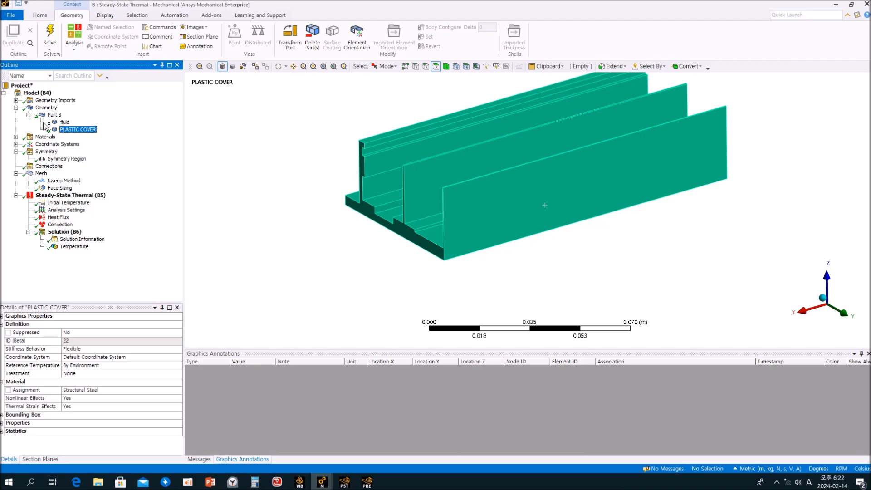
{"action": "left_click", "coordinate": [29, 116]}
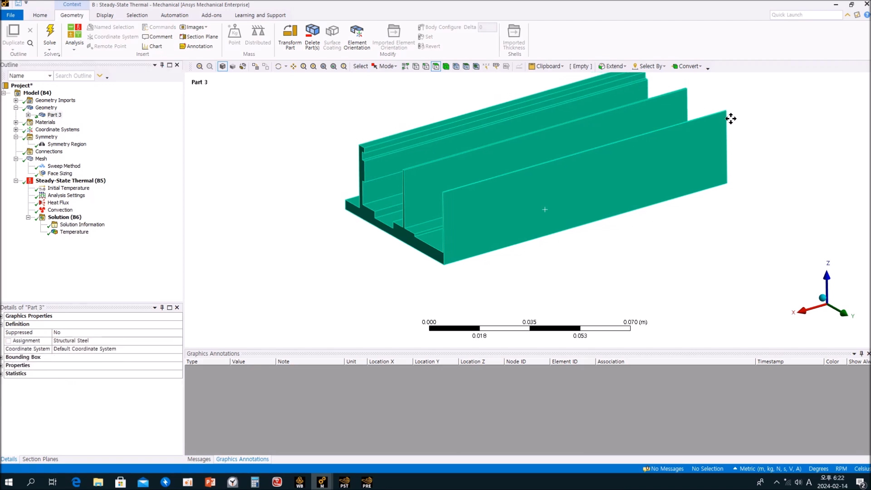
Return to Workbench, review the Structural Steel properties in the Steady-State Thermal system's Engineering Data, and close it.
{"action": "left_click", "coordinate": [836, 4]}
{"action": "double_click", "coordinate": [279, 106]}
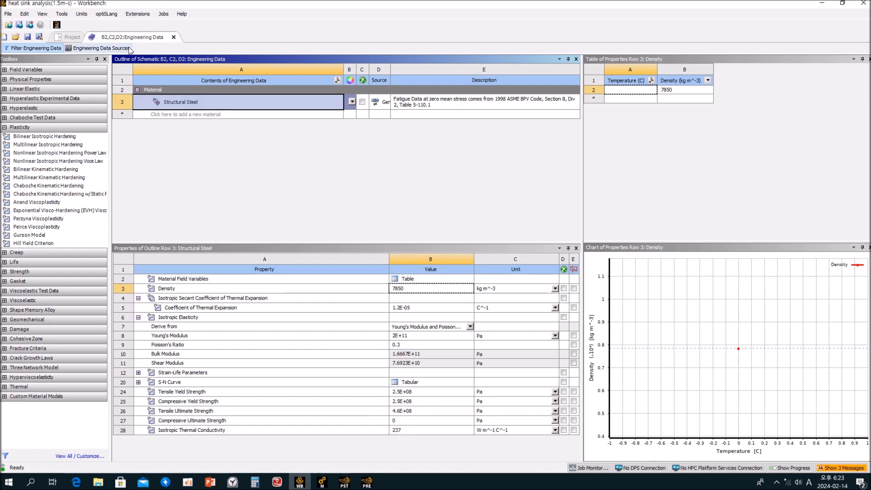
{"action": "left_click", "coordinate": [173, 37]}
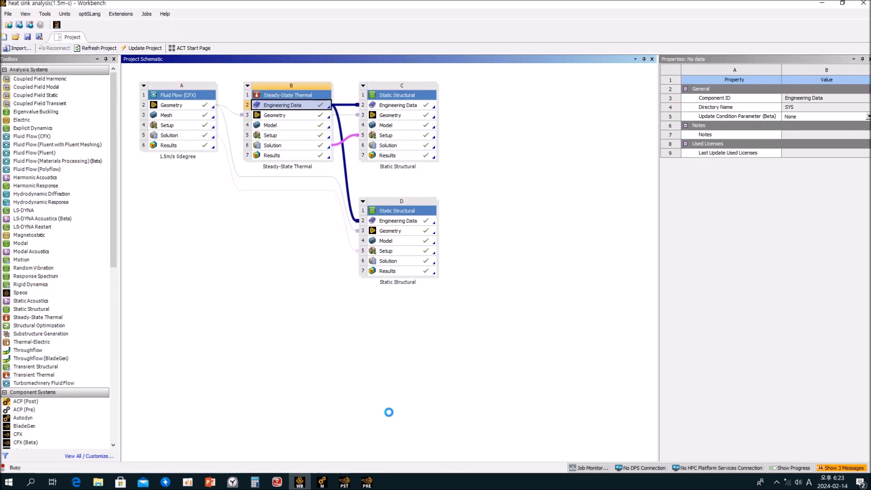
Switch to CFX-Pre, review the Aluminium material's thermodynamic properties and thermal conductivity, and close it without changes.
{"action": "left_click", "coordinate": [366, 482]}
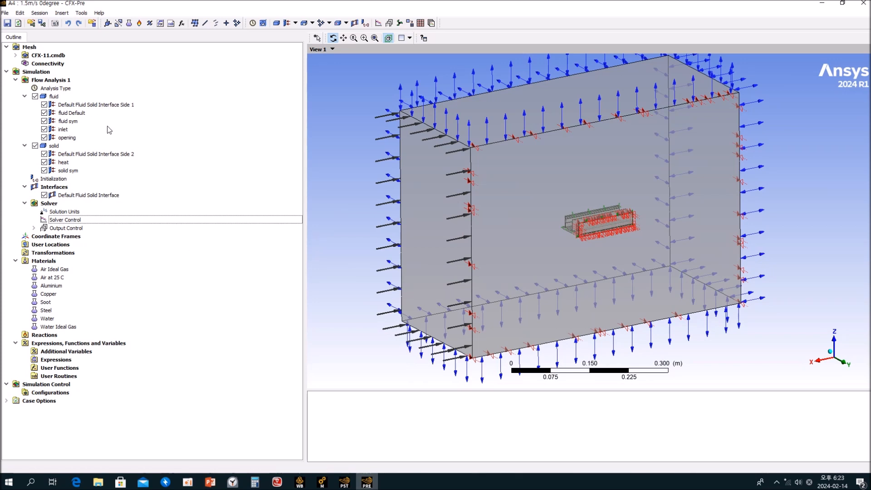
{"action": "double_click", "coordinate": [58, 286]}
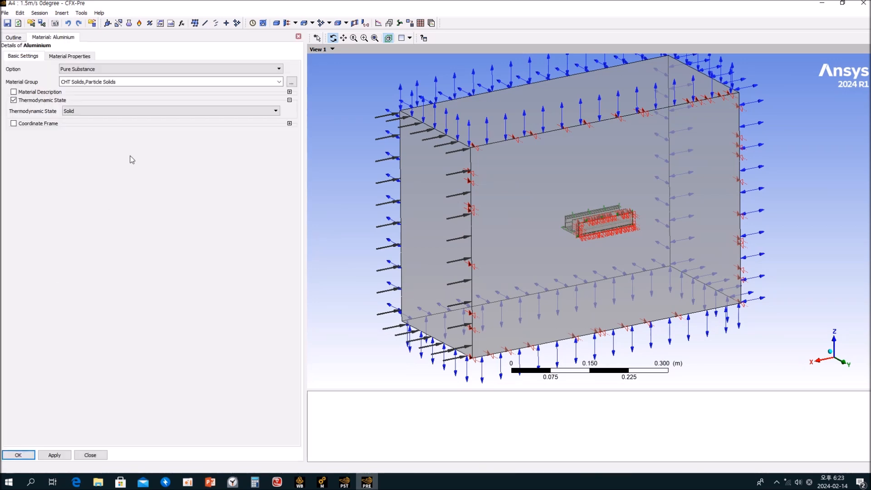
{"action": "left_click", "coordinate": [78, 56]}
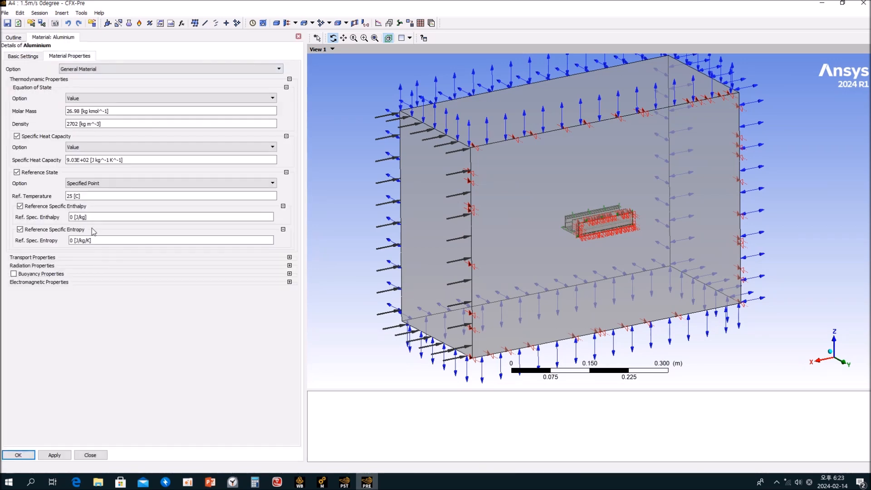
{"action": "left_click", "coordinate": [289, 258]}
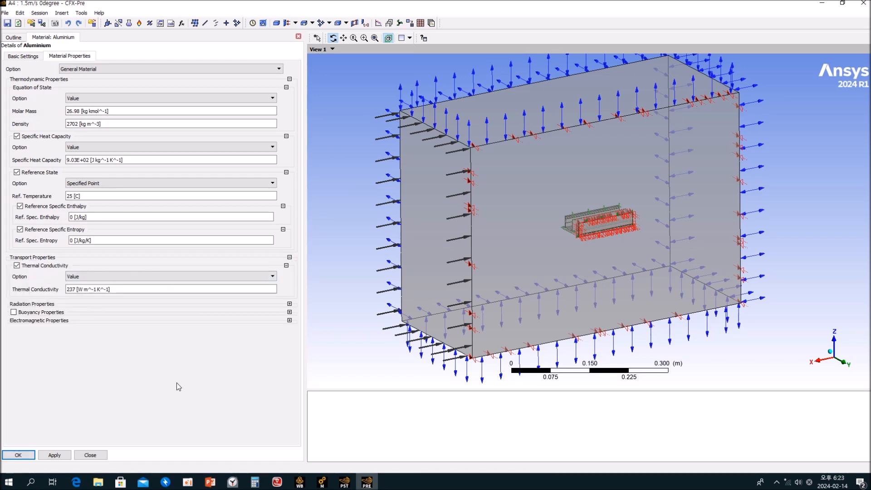
{"action": "left_click", "coordinate": [90, 455]}
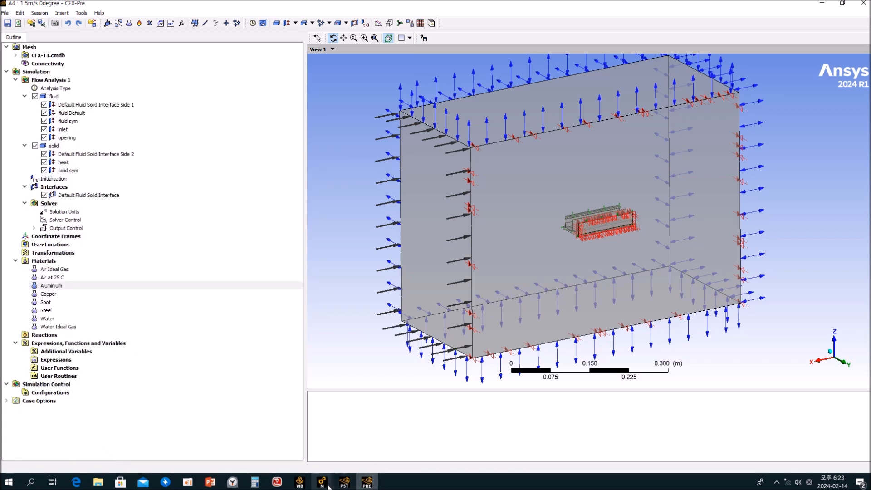
Return to Workbench and reopen the Steady-State Thermal system's Engineering Data to check Structural Steel's isotropic thermal conductivity.
{"action": "mouse_move", "coordinate": [322, 482]}
{"action": "left_click", "coordinate": [231, 449]}
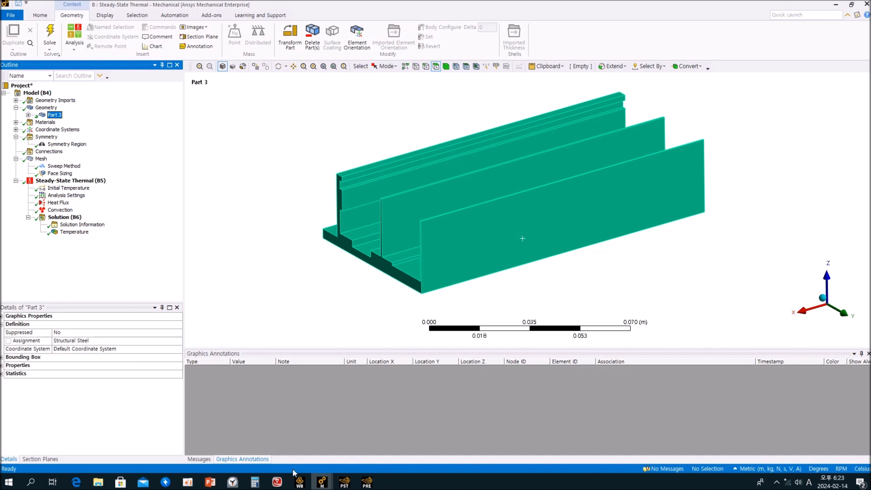
{"action": "left_click", "coordinate": [299, 481]}
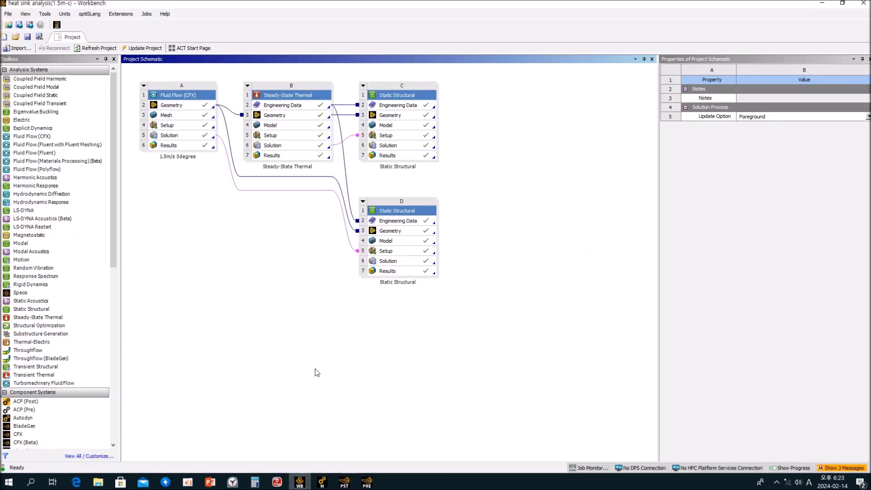
{"action": "left_click", "coordinate": [291, 108]}
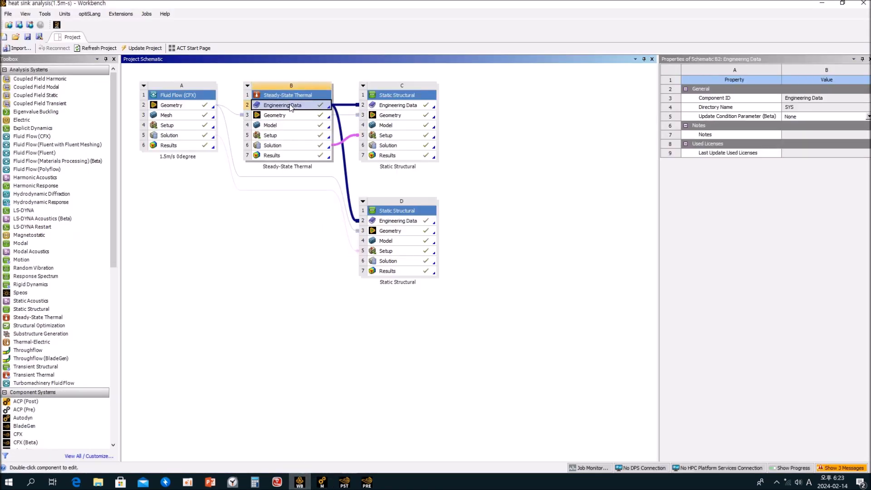
{"action": "double_click", "coordinate": [291, 105]}
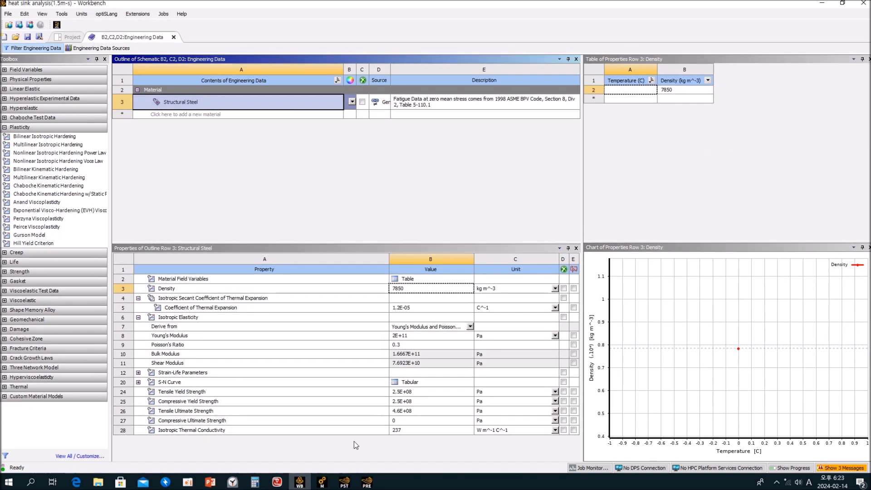
Close Engineering Data, reopen the Steady-State Thermal model in Mechanical, and review the details of Part 3.
{"action": "left_click", "coordinate": [173, 37]}
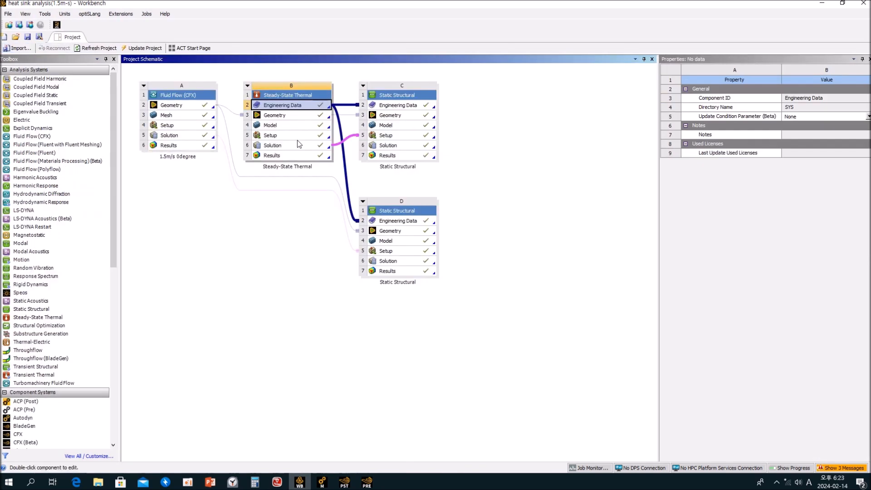
{"action": "double_click", "coordinate": [292, 126]}
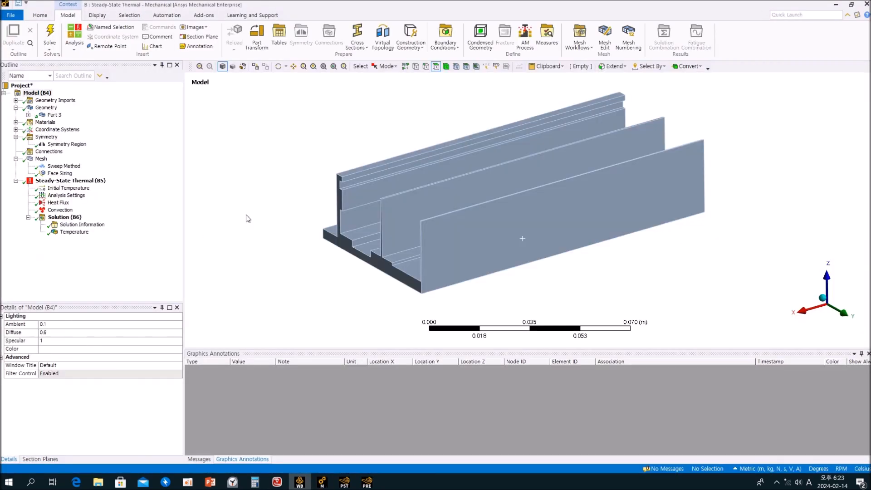
{"action": "left_click", "coordinate": [54, 116]}
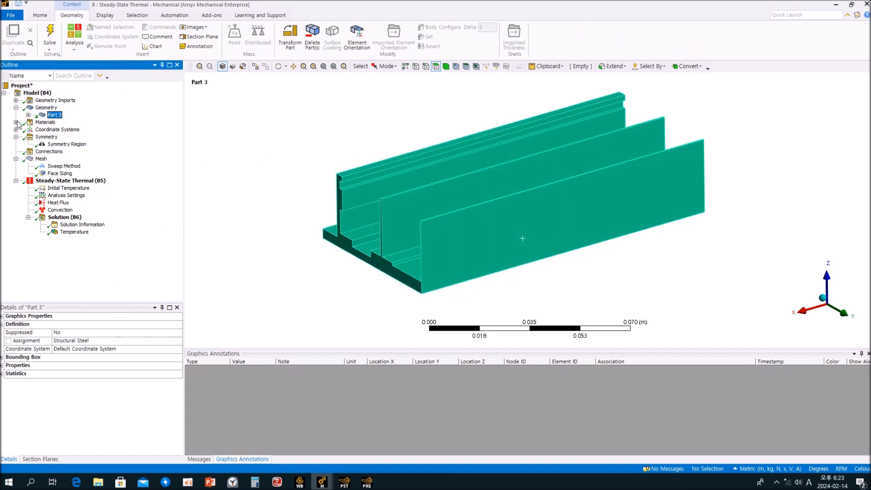
Review the Symmetry Region's settings and the face it is scoped to, then cancel the geometry edit.
{"action": "left_click", "coordinate": [59, 145]}
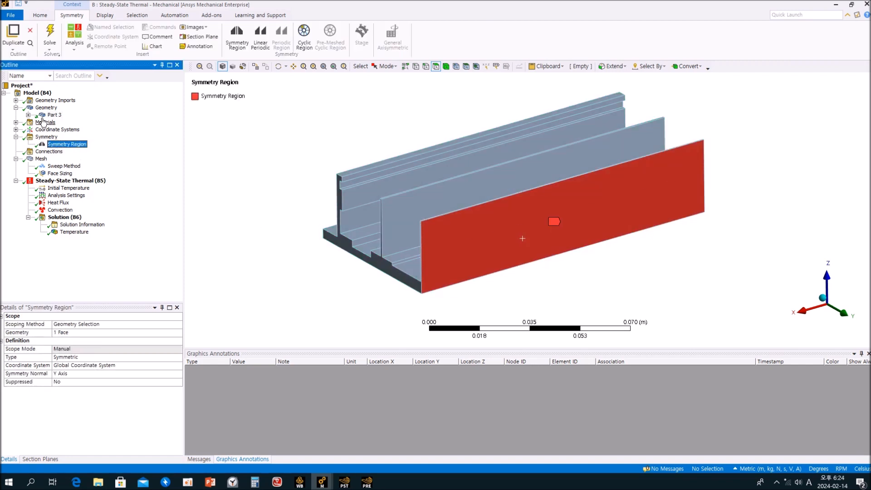
{"action": "left_click", "coordinate": [37, 92]}
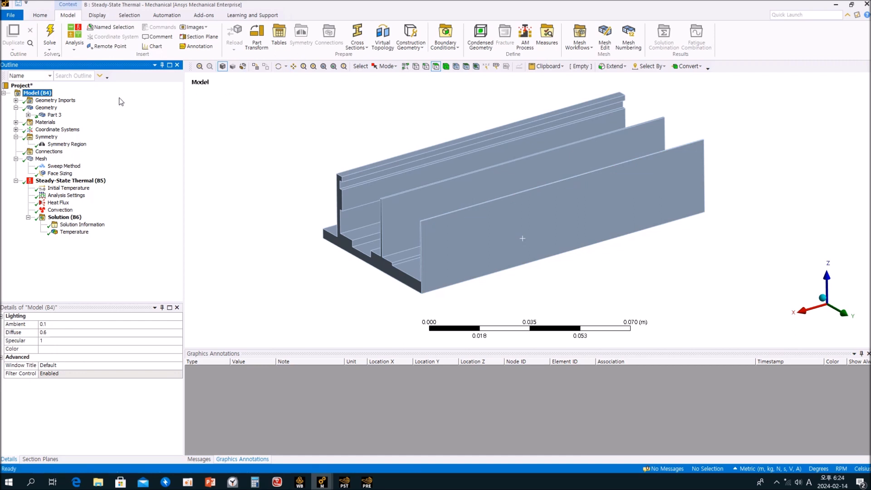
{"action": "left_click", "coordinate": [44, 137]}
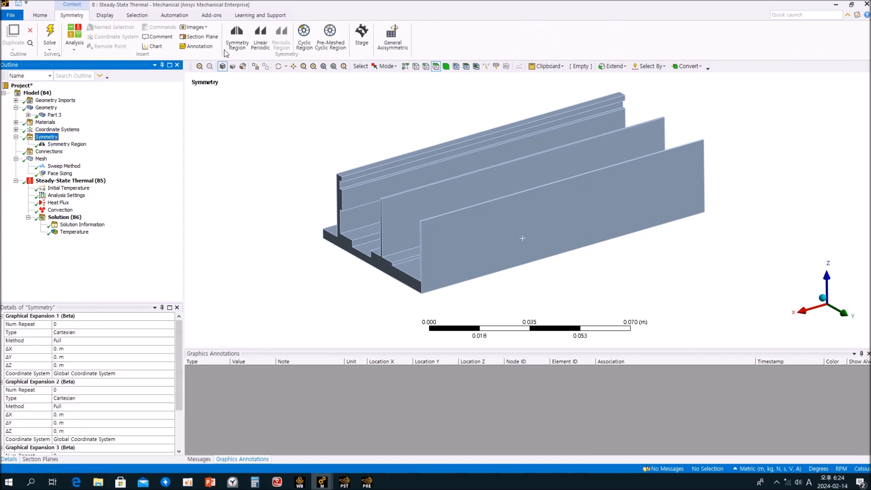
{"action": "left_click", "coordinate": [66, 144]}
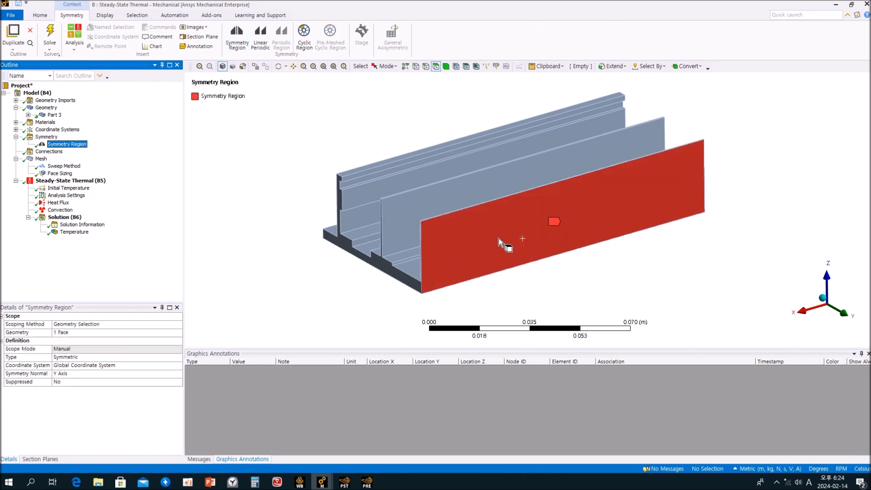
{"action": "left_click", "coordinate": [70, 334]}
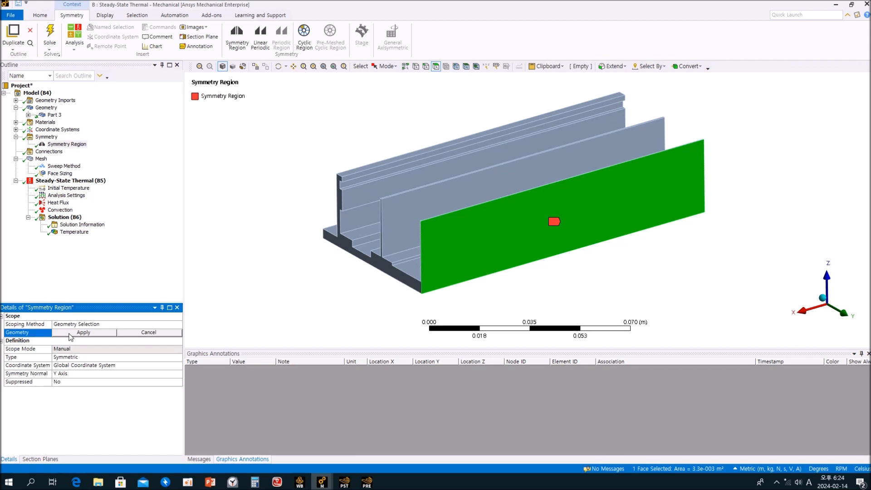
{"action": "left_click", "coordinate": [146, 333]}
{"action": "left_click", "coordinate": [164, 254]}
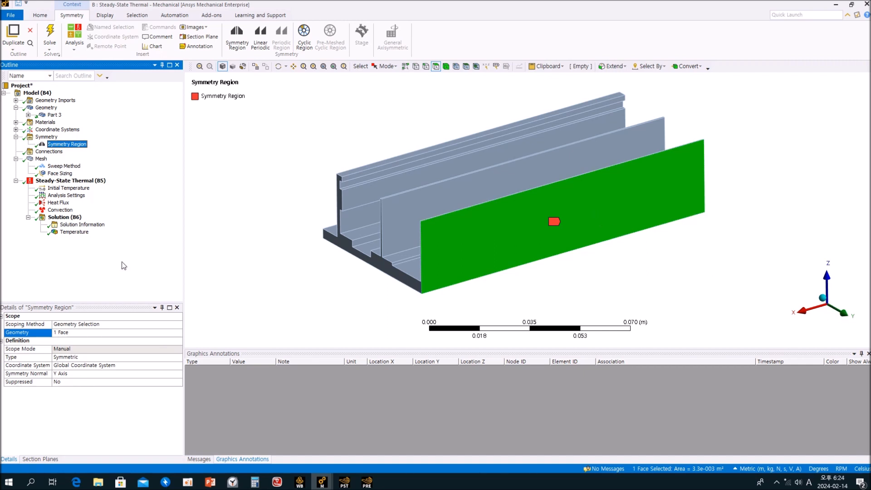
Display the heat sink's mesh and examine its elements along the base and fins.
{"action": "left_click", "coordinate": [41, 159]}
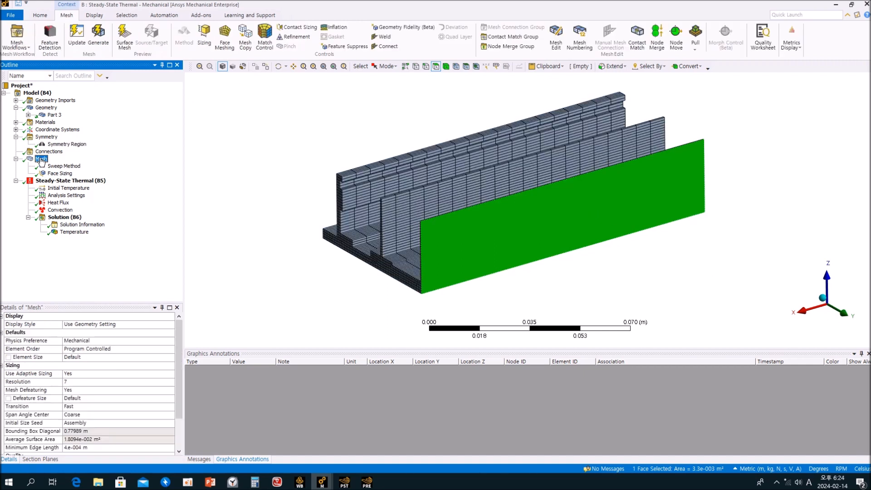
{"action": "middle_click_drag", "start_coordinate": [282, 260], "coordinate": [387, 275]}
{"action": "scroll", "coordinate": [371, 276], "scroll_direction": "up", "scroll_amount": 3}
{"action": "scroll", "coordinate": [386, 273], "scroll_direction": "up", "scroll_amount": 1}
{"action": "scroll", "coordinate": [386, 277], "scroll_direction": "down", "scroll_amount": 1}
{"action": "left_click", "coordinate": [123, 261]}
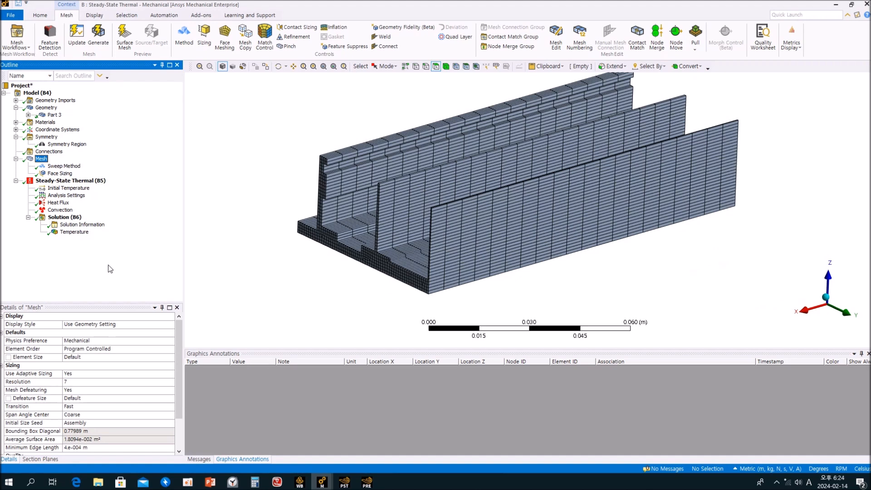
Check the Face Sizing and Sweep Method controls, then inspect the resulting mesh on the heat sink's end face and along its length.
{"action": "left_click", "coordinate": [64, 174]}
{"action": "left_click", "coordinate": [66, 166]}
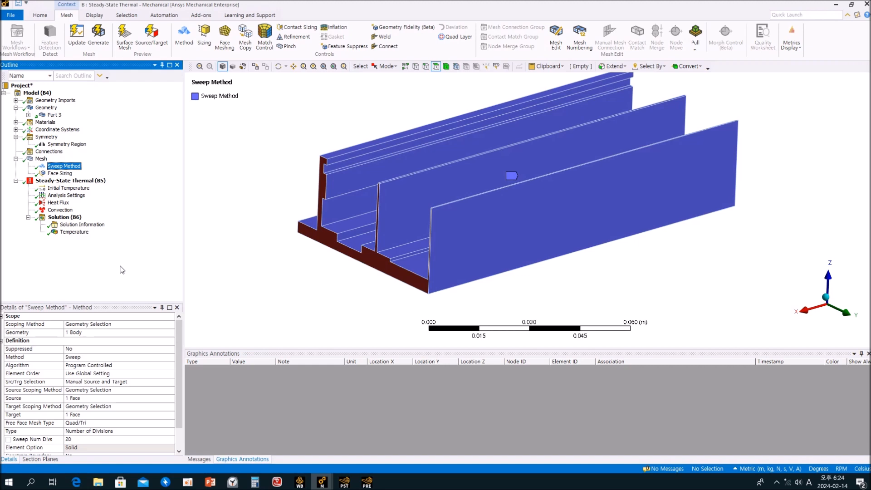
{"action": "left_click", "coordinate": [41, 159]}
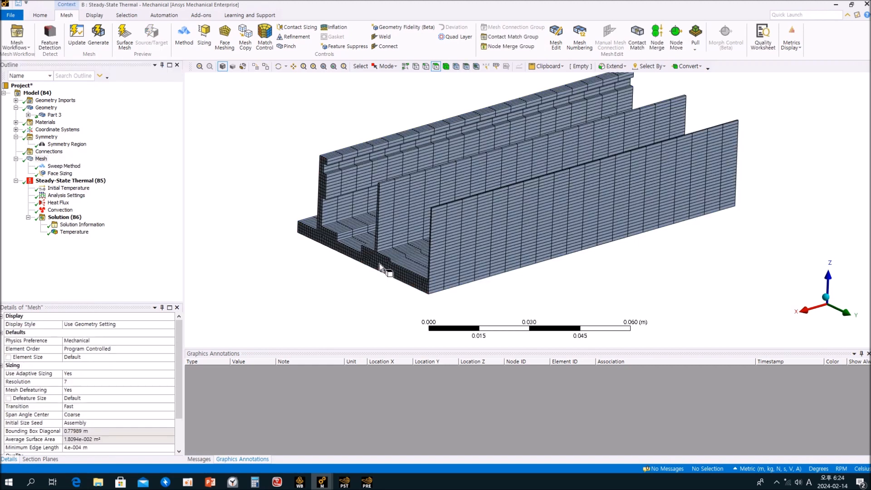
{"action": "left_click", "coordinate": [379, 263]}
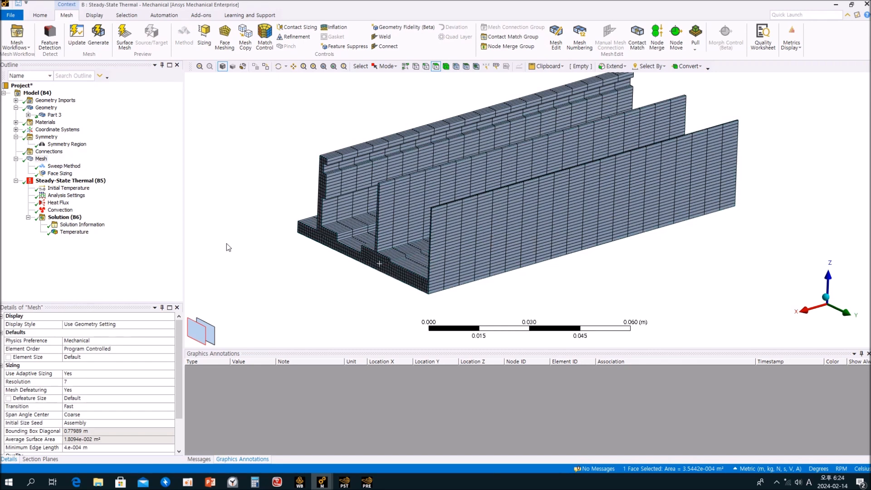
{"action": "left_click", "coordinate": [126, 270]}
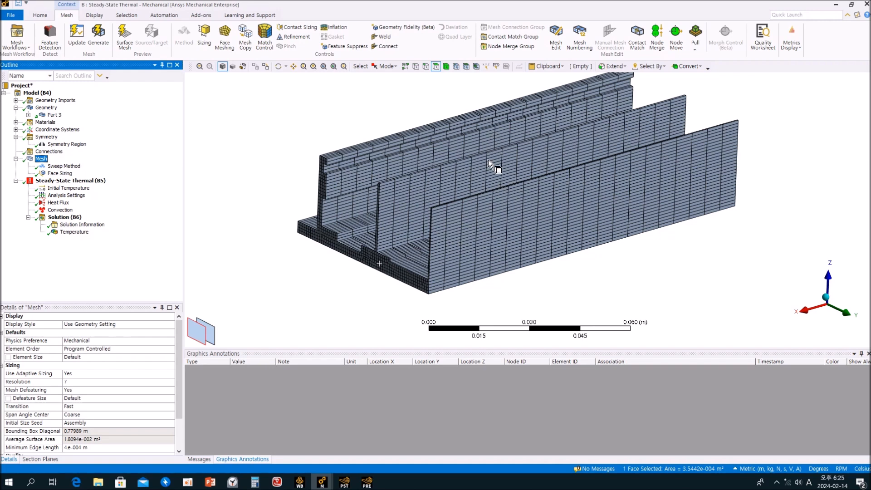
{"action": "middle_click_drag", "start_coordinate": [488, 159], "coordinate": [518, 178]}
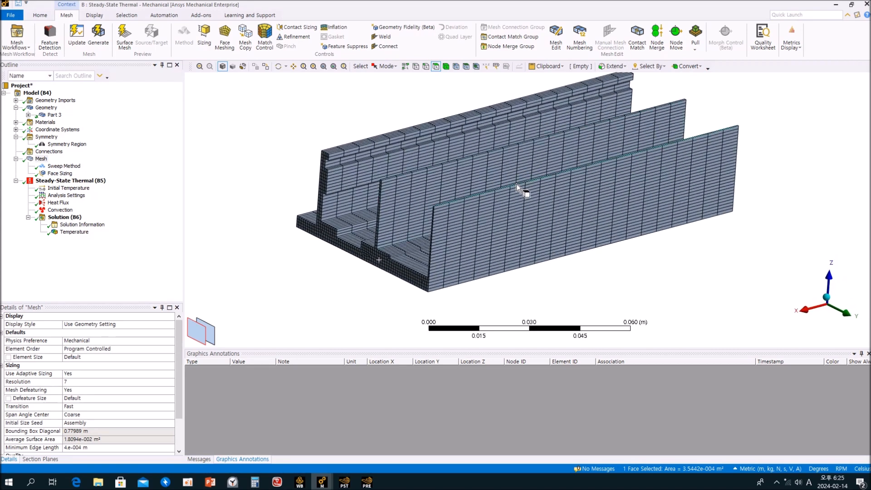
{"action": "left_click", "coordinate": [113, 263]}
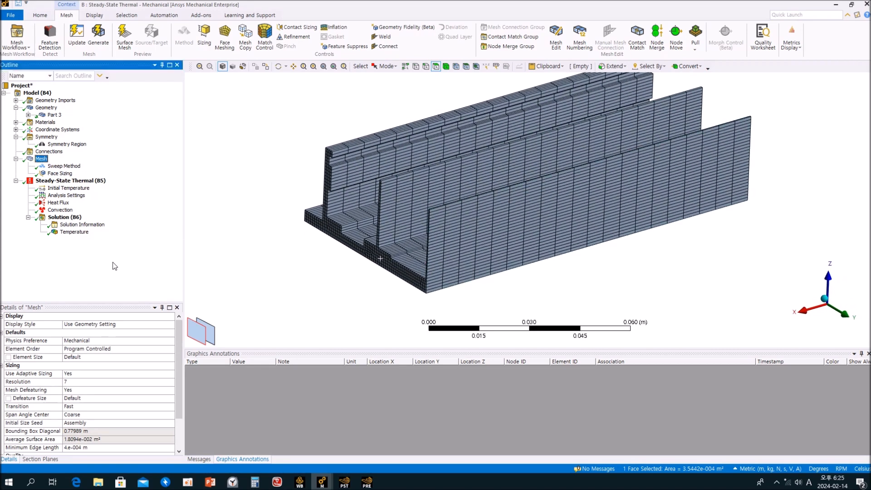
Review the Sweep Method's definition, including its method type, source and target selection options, and source and target faces.
{"action": "left_click", "coordinate": [63, 166]}
{"action": "scroll", "coordinate": [169, 367], "scroll_direction": "down", "scroll_amount": 1}
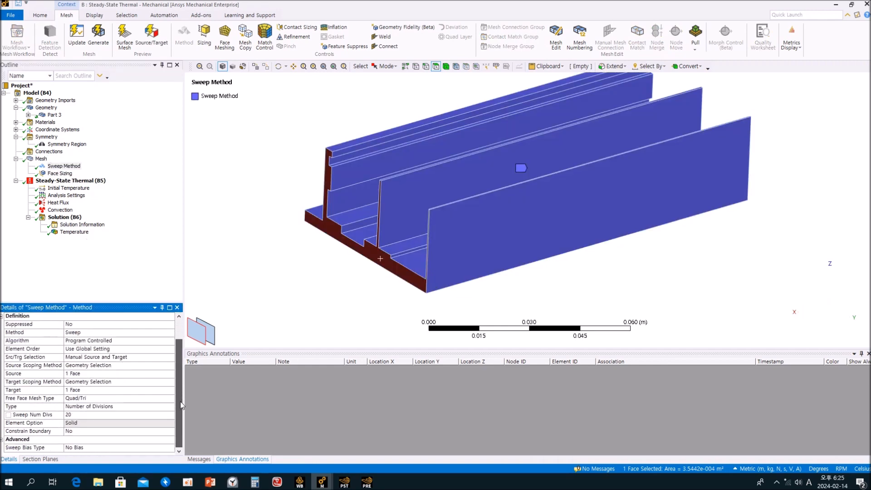
{"action": "left_click", "coordinate": [168, 332]}
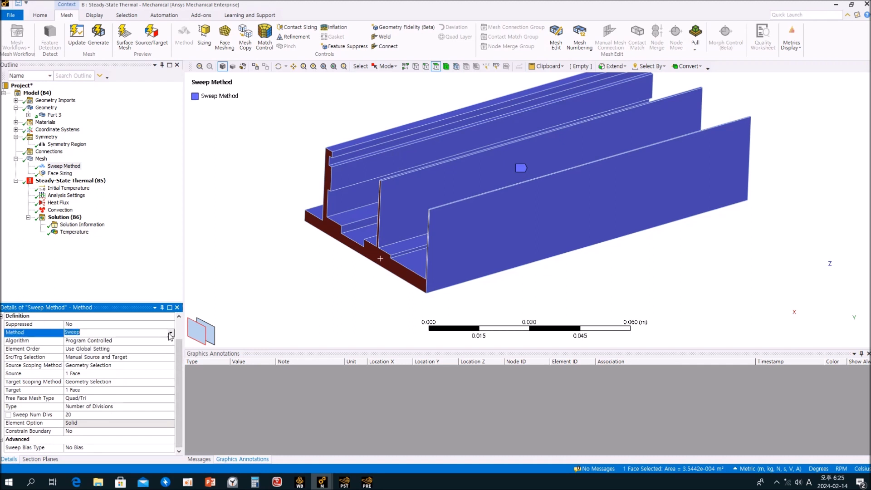
{"action": "left_click", "coordinate": [154, 282]}
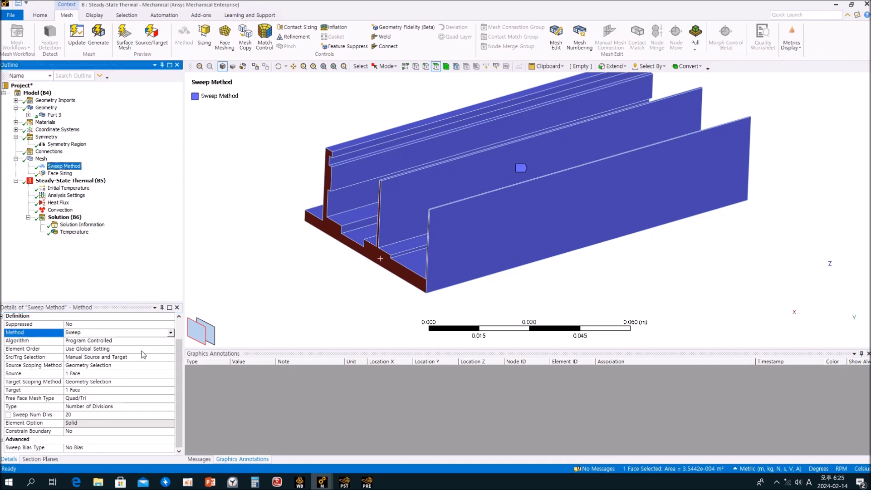
{"action": "left_click", "coordinate": [179, 369]}
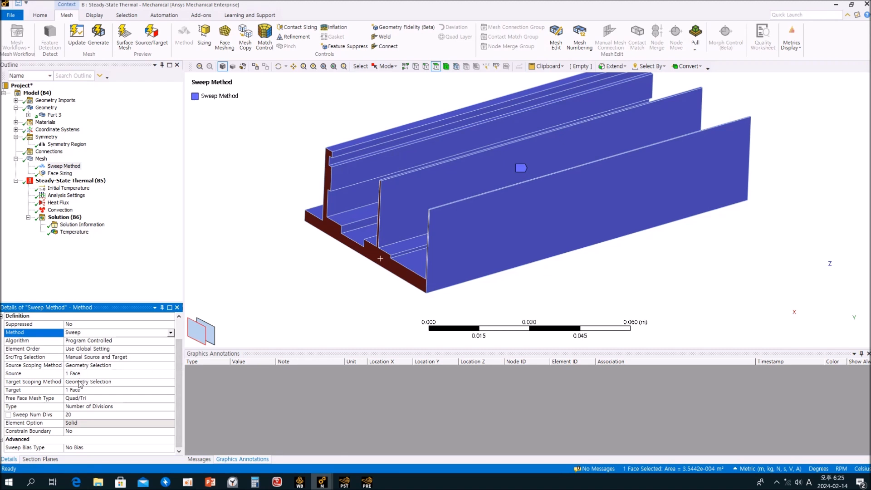
{"action": "left_click", "coordinate": [28, 374]}
{"action": "left_click", "coordinate": [20, 393]}
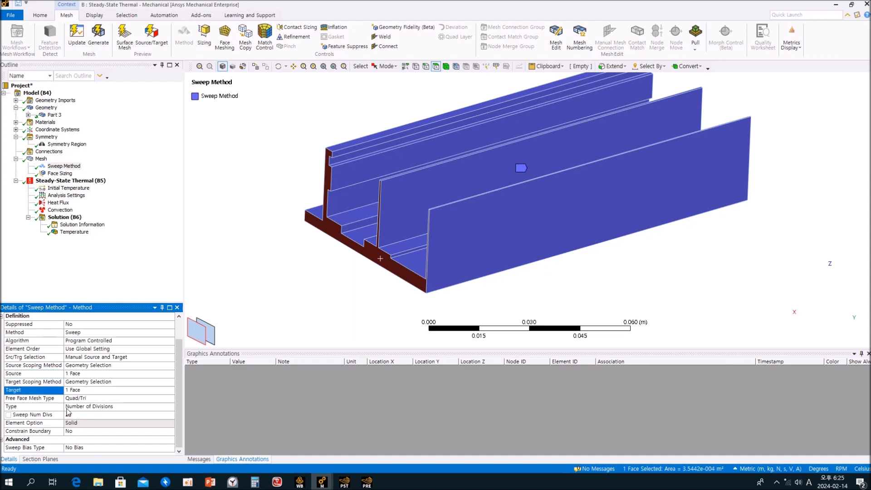
{"action": "left_click", "coordinate": [171, 369]}
{"action": "left_click", "coordinate": [170, 358]}
{"action": "left_click", "coordinate": [170, 357]}
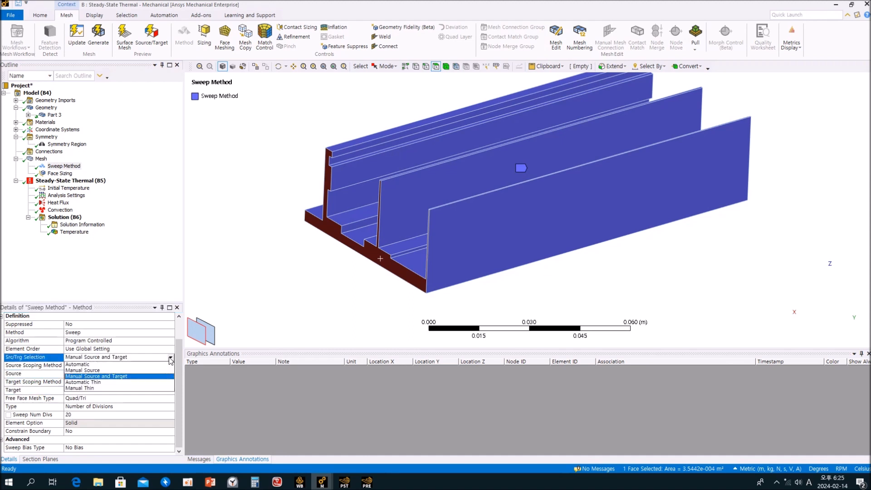
{"action": "left_click", "coordinate": [171, 358]}
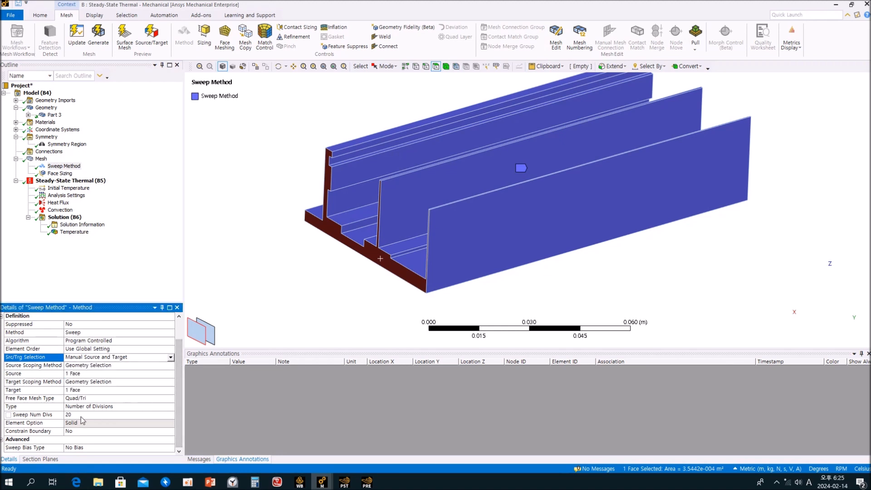
Review the Face Sizing control's element size and the end face it is scoped to.
{"action": "left_click", "coordinate": [61, 173]}
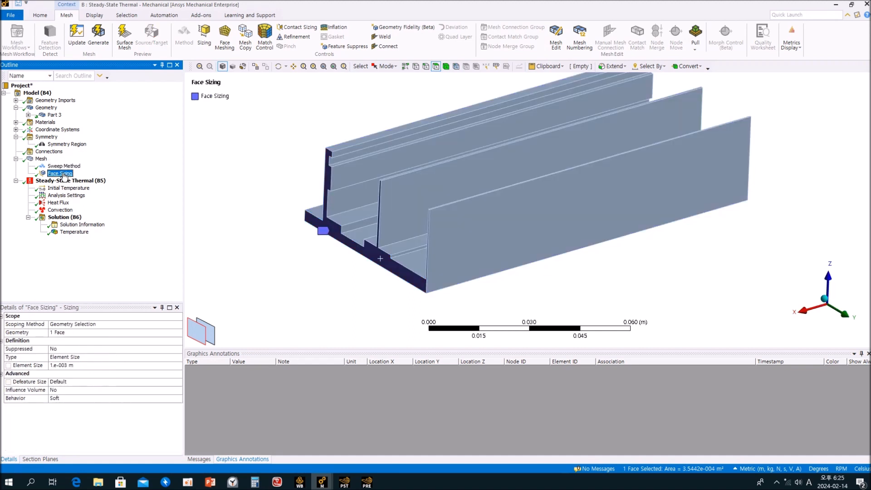
{"action": "left_click", "coordinate": [68, 333]}
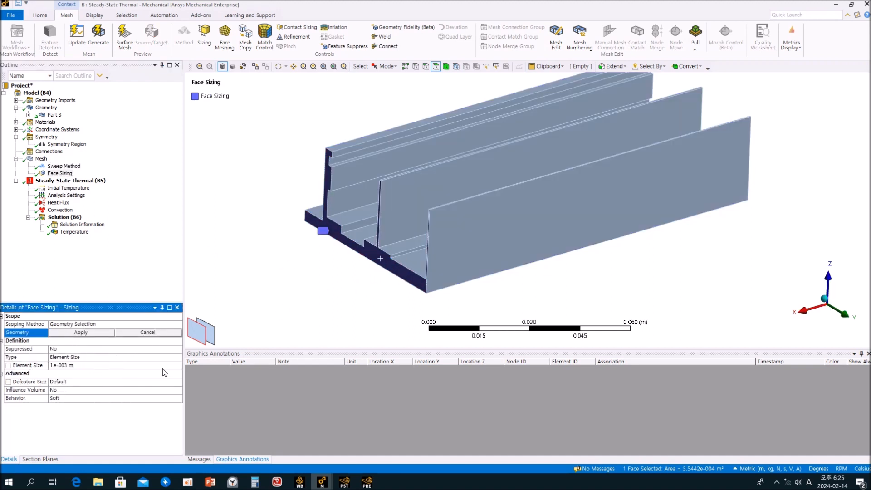
{"action": "left_click", "coordinate": [162, 264]}
{"action": "left_click", "coordinate": [219, 270]}
{"action": "middle_click_drag", "start_coordinate": [334, 294], "coordinate": [453, 260]}
{"action": "left_click", "coordinate": [151, 268]}
Return to the overall mesh and examine the swept divisions along the heat sink's outer plate from several angles.
{"action": "left_click", "coordinate": [41, 159]}
{"action": "left_click", "coordinate": [454, 248]}
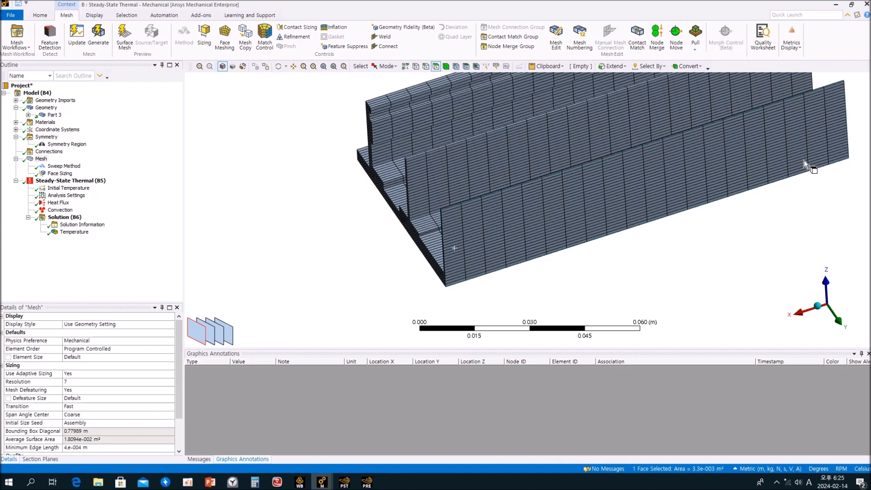
{"action": "mouse_move", "coordinate": [613, 288]}
{"action": "middle_mouse_down"}
{"action": "mouse_move", "coordinate": [612, 271]}
{"action": "mouse_move", "coordinate": [614, 289]}
{"action": "middle_mouse_up"}
{"action": "middle_click_drag", "start_coordinate": [614, 288], "coordinate": [561, 285], "text": "ctrl"}
{"action": "scroll", "coordinate": [580, 289], "scroll_direction": "up", "scroll_amount": 2}
{"action": "scroll", "coordinate": [579, 289], "scroll_direction": "down", "scroll_amount": 3}
{"action": "scroll", "coordinate": [581, 293], "scroll_direction": "down", "scroll_amount": 1}
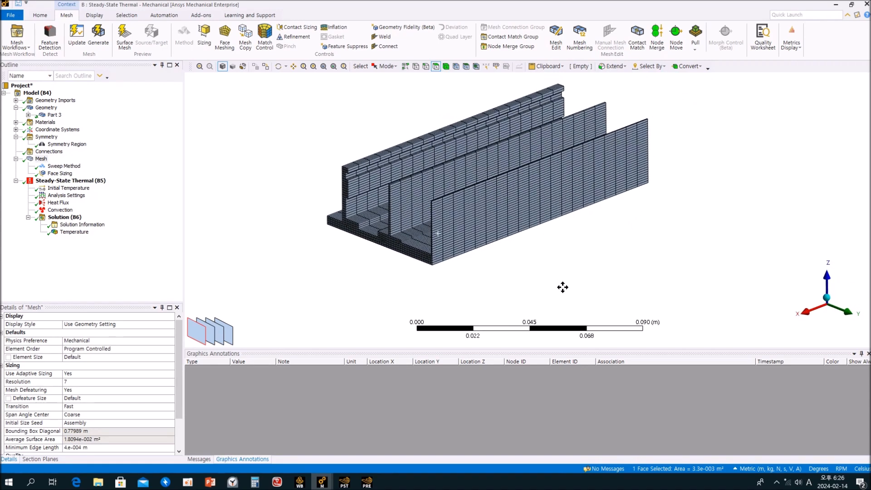
{"action": "left_click", "coordinate": [127, 268]}
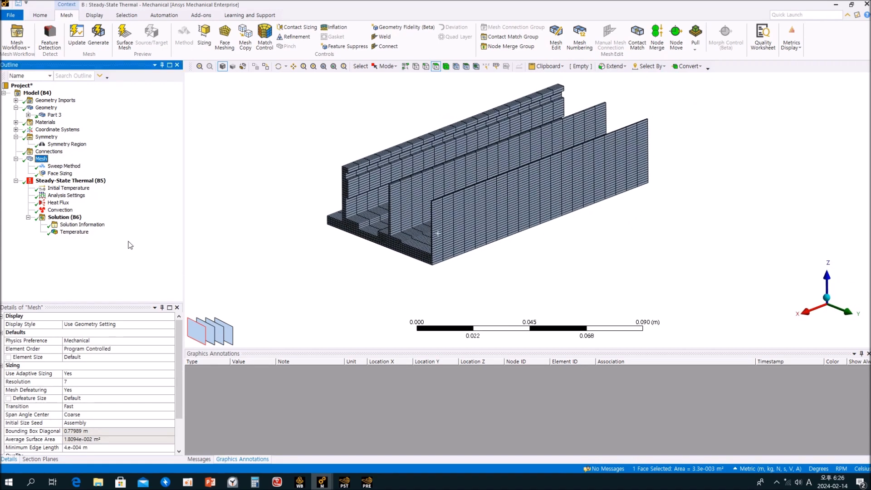
Review the Steady-State Thermal loads and available heat load types, and inspect the Heat Flux load's magnitude.
{"action": "left_click", "coordinate": [83, 182]}
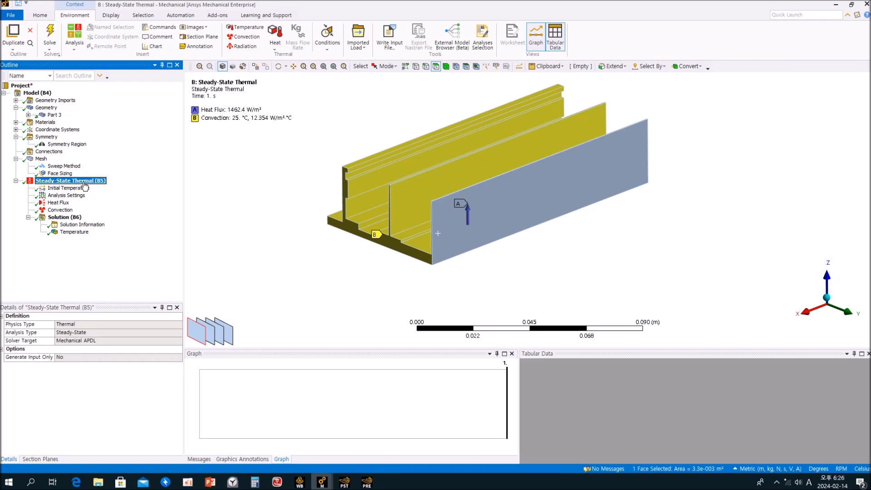
{"action": "left_click", "coordinate": [274, 44]}
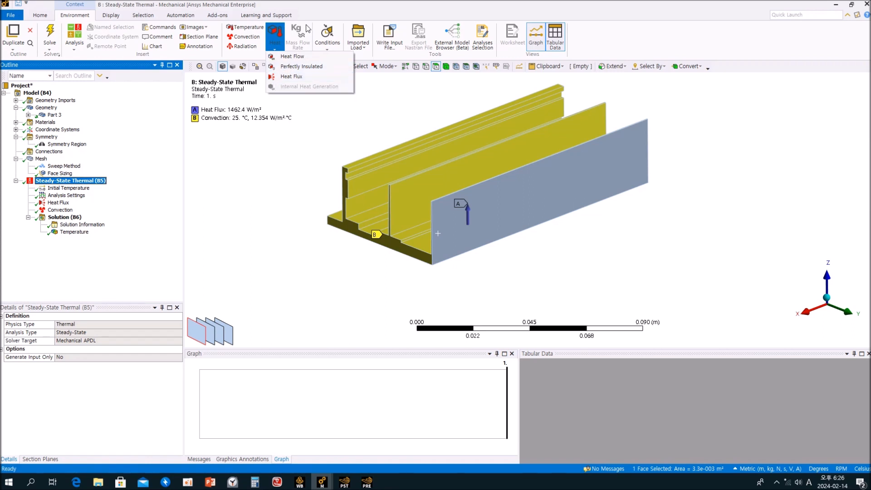
{"action": "left_click", "coordinate": [320, 14]}
{"action": "left_click", "coordinate": [63, 205]}
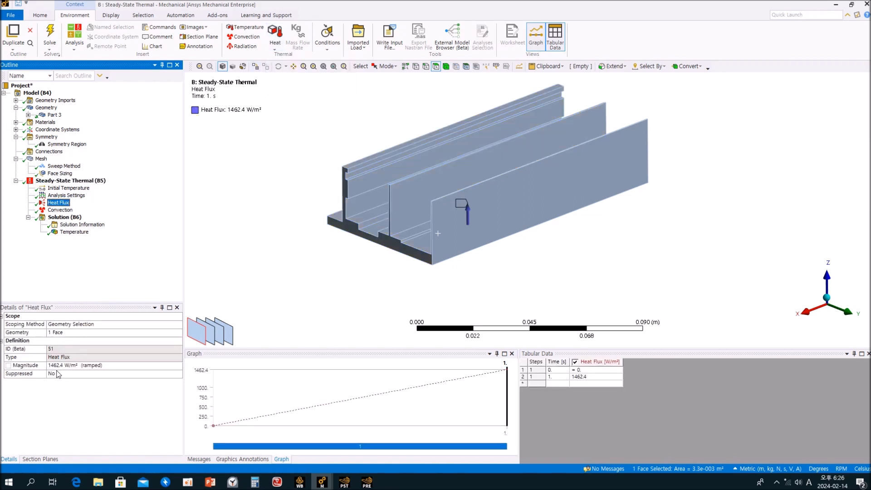
Switch to CFX-Pre and check the heat flux specified in the boundary details of the solid domain's heat boundary.
{"action": "mouse_move", "coordinate": [374, 486]}
{"action": "left_click", "coordinate": [374, 486]}
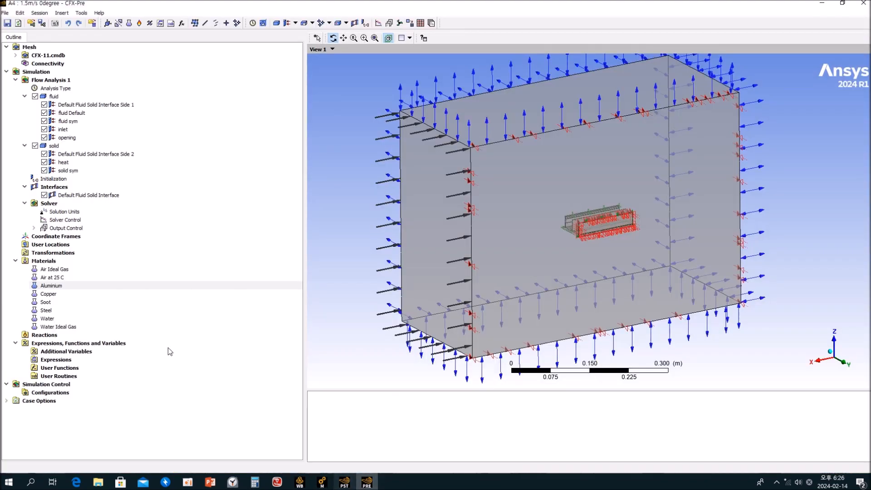
{"action": "double_click", "coordinate": [65, 163]}
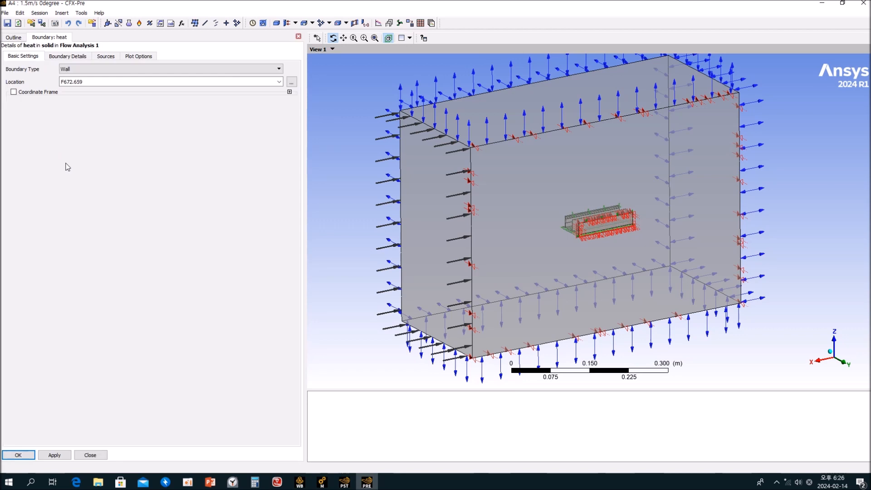
{"action": "left_click", "coordinate": [68, 56]}
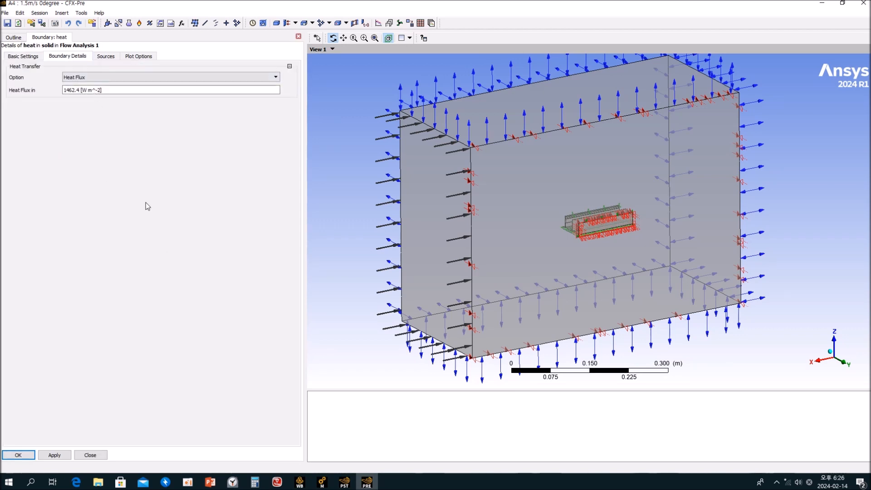
Switch to the Steady-State Thermal model and inspect the Convection load's ambient temperature and convection coefficient in its tabular data.
{"action": "left_click", "coordinate": [321, 484]}
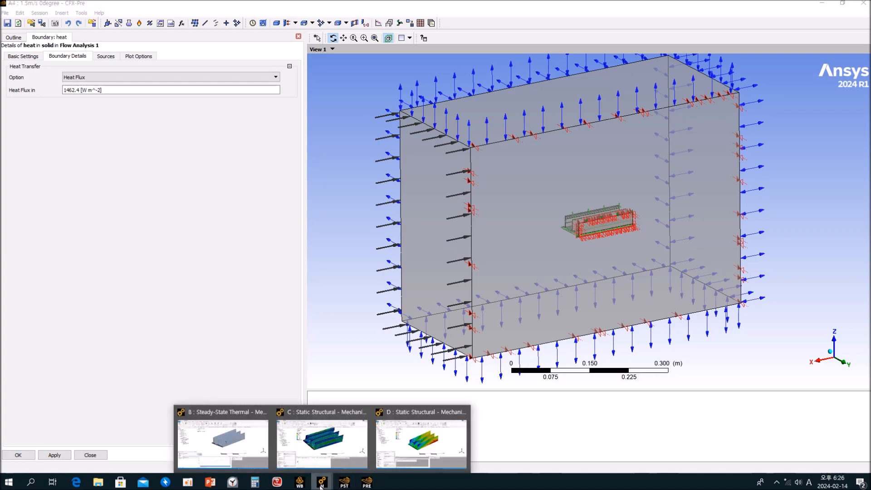
{"action": "left_click", "coordinate": [235, 437]}
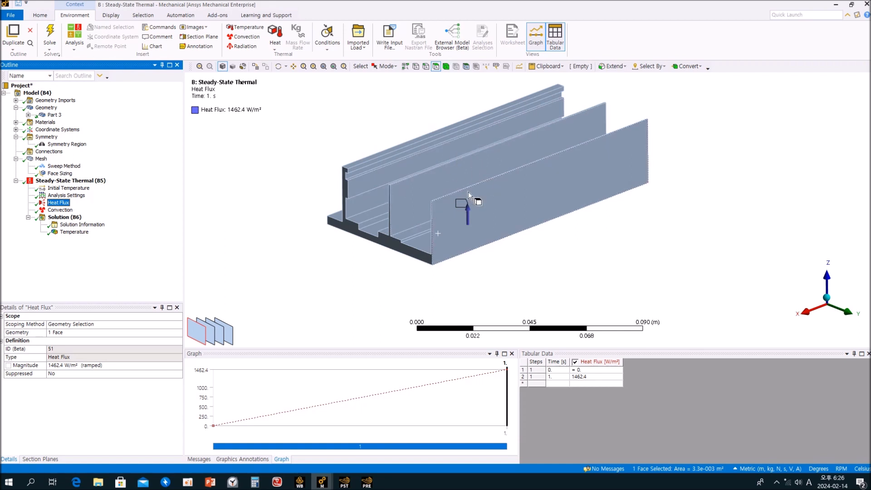
{"action": "left_click", "coordinate": [67, 211]}
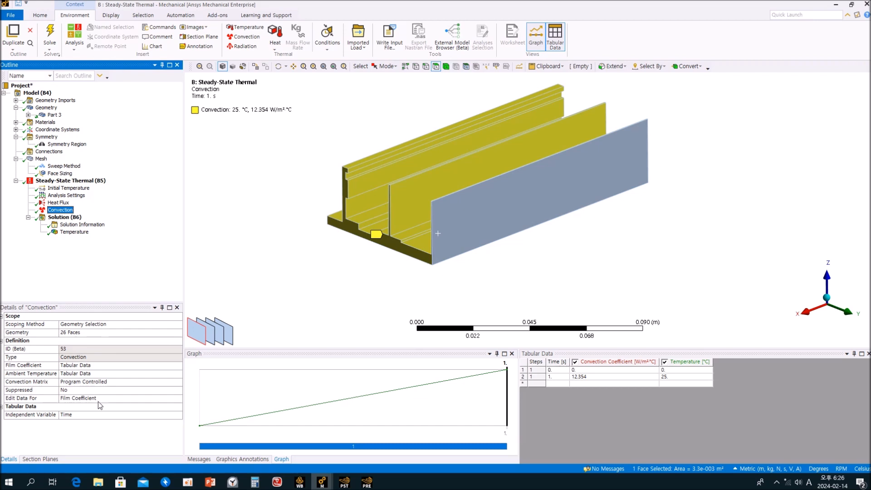
{"action": "left_click", "coordinate": [684, 378]}
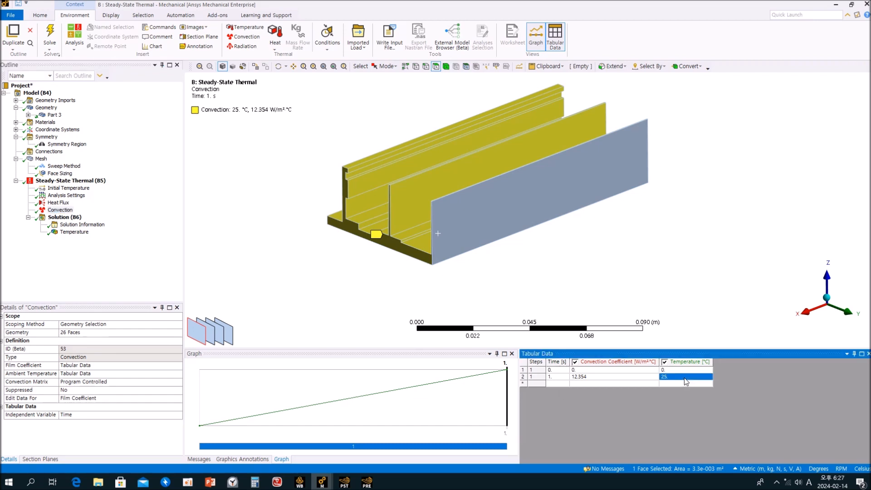
{"action": "left_click", "coordinate": [611, 378]}
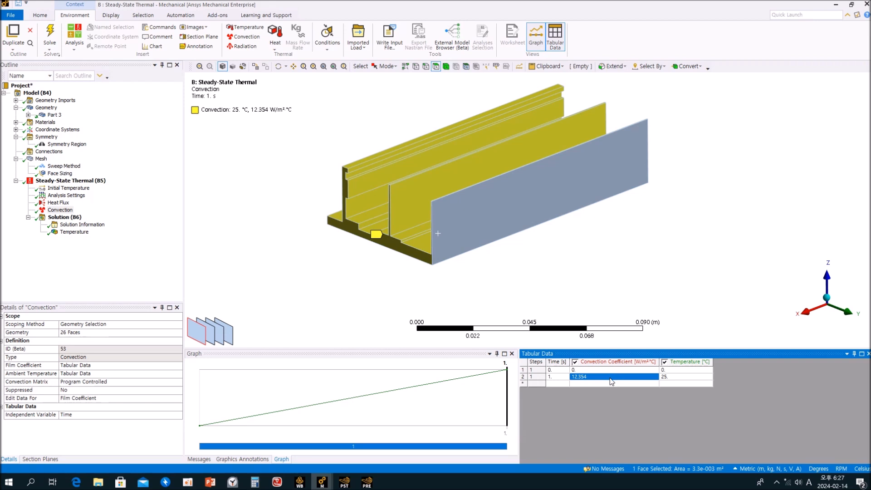
{"action": "left_click", "coordinate": [535, 251]}
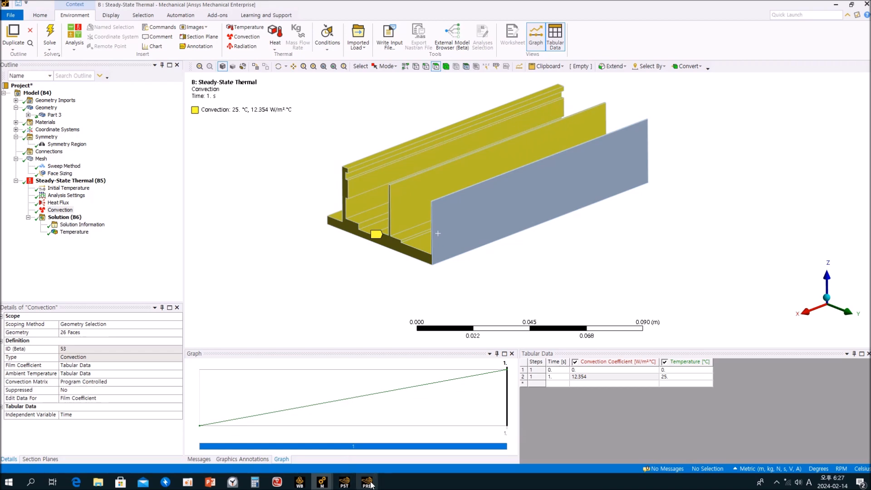
Switch to CFD-Post and show Contour 1, the wall heat transfer coefficient, in place of Contour 2 on the heat sink.
{"action": "mouse_move", "coordinate": [344, 482]}
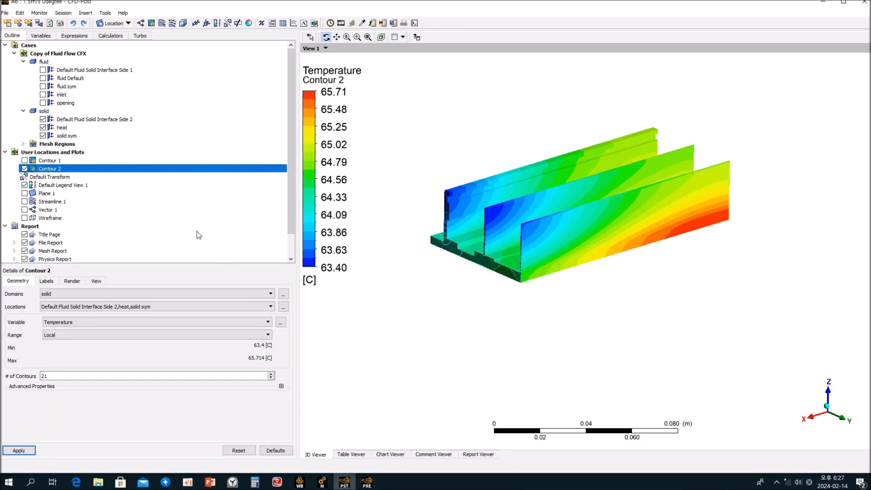
{"action": "left_click", "coordinate": [25, 168]}
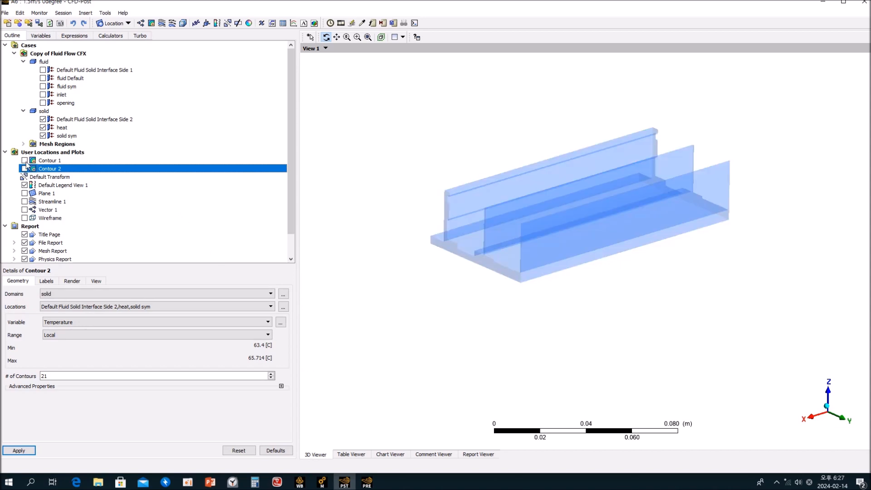
{"action": "left_click", "coordinate": [25, 161]}
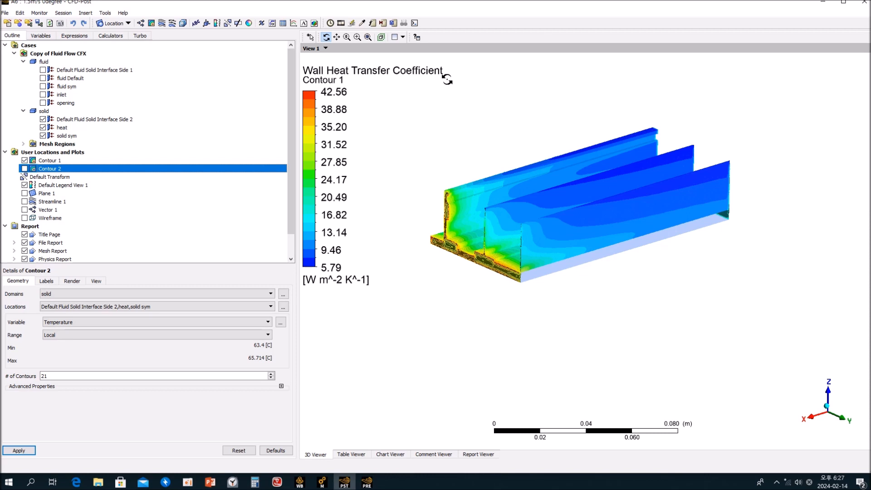
{"action": "left_click_drag", "start_coordinate": [642, 227], "coordinate": [637, 232]}
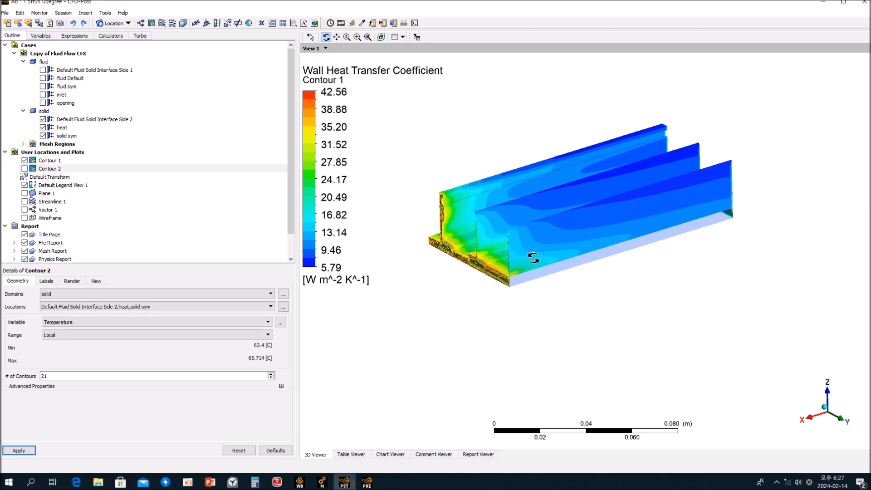
{"action": "scroll", "coordinate": [501, 234], "scroll_direction": "up", "scroll_amount": 2}
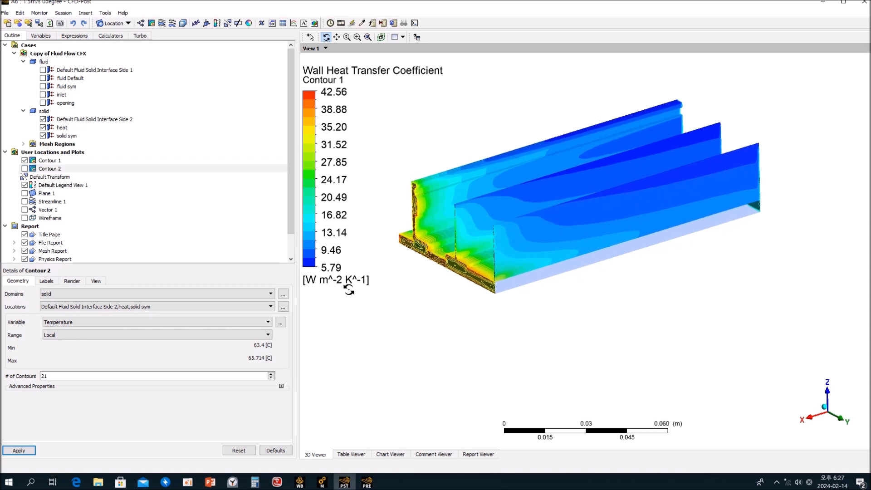
Return to the Steady-State Thermal model and compare its uniform Convection coefficient with the CFD contour.
{"action": "left_click", "coordinate": [321, 484]}
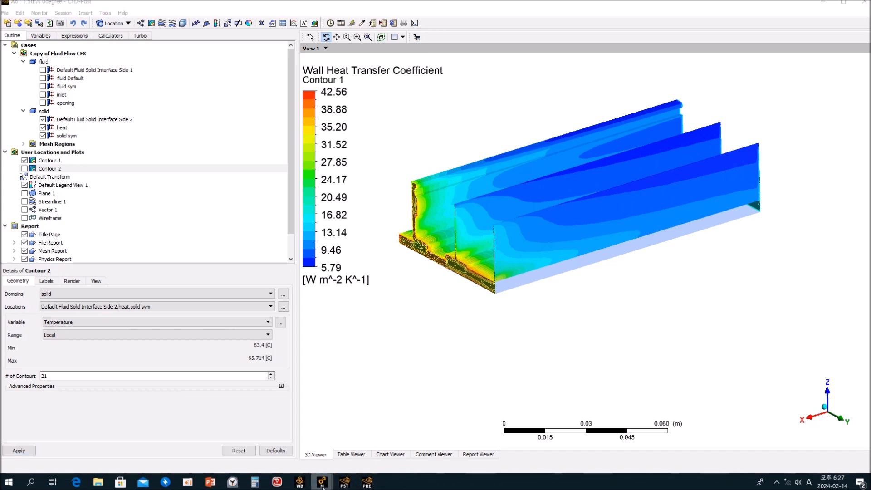
{"action": "left_click", "coordinate": [239, 435]}
{"action": "left_click", "coordinate": [148, 260]}
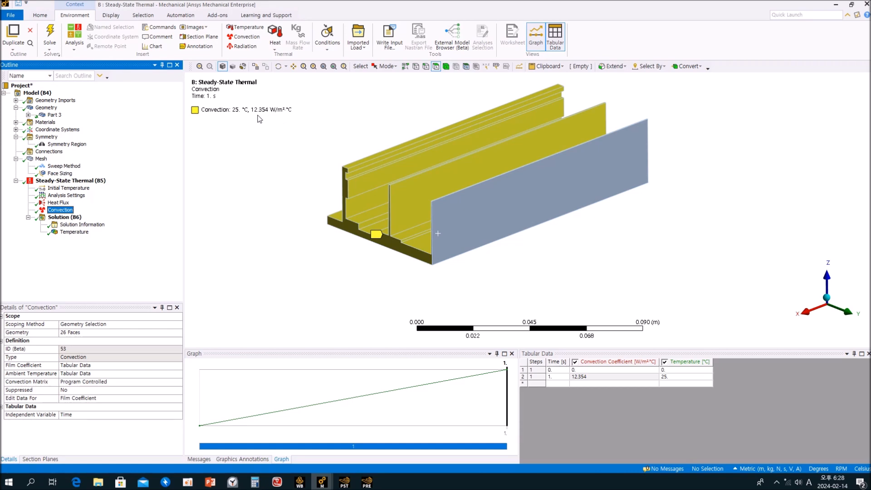
Switch to CFD-Post and examine how the wall heat transfer coefficient varies over the heat sink's inlet end, fins and rear end.
{"action": "mouse_move", "coordinate": [368, 486]}
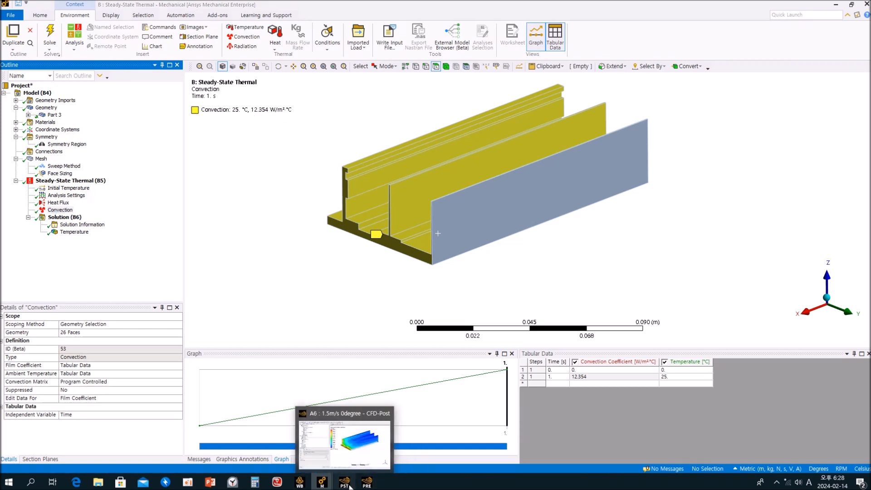
{"action": "left_click", "coordinate": [326, 431]}
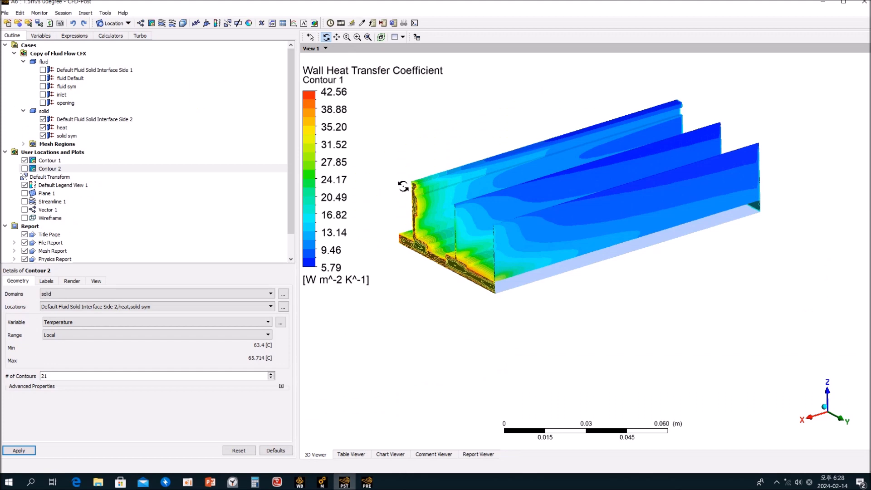
{"action": "left_click_drag", "start_coordinate": [613, 257], "coordinate": [501, 286]}
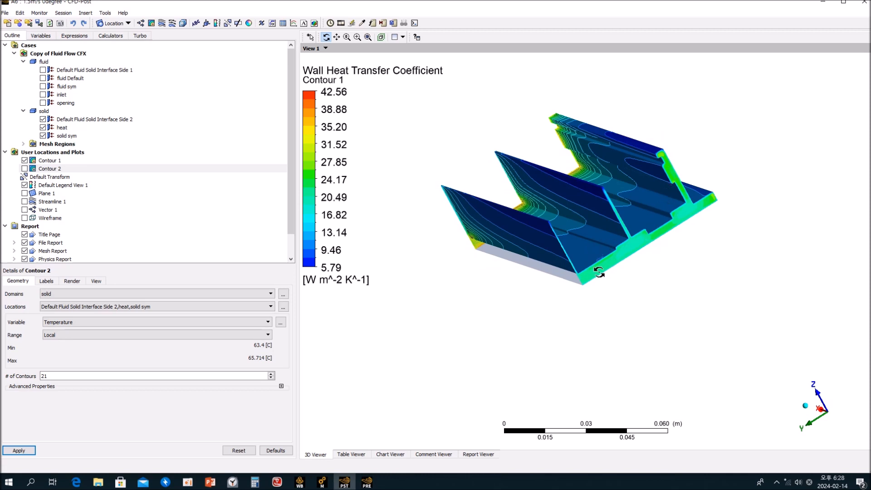
{"action": "left_click_drag", "start_coordinate": [637, 227], "coordinate": [689, 202]}
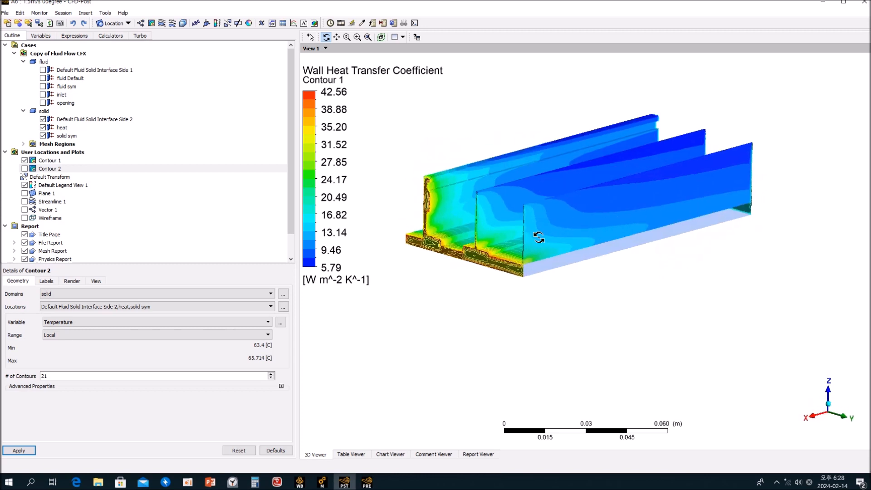
{"action": "left_click_drag", "start_coordinate": [568, 225], "coordinate": [628, 219]}
{"action": "left_click_drag", "start_coordinate": [562, 237], "coordinate": [562, 245]}
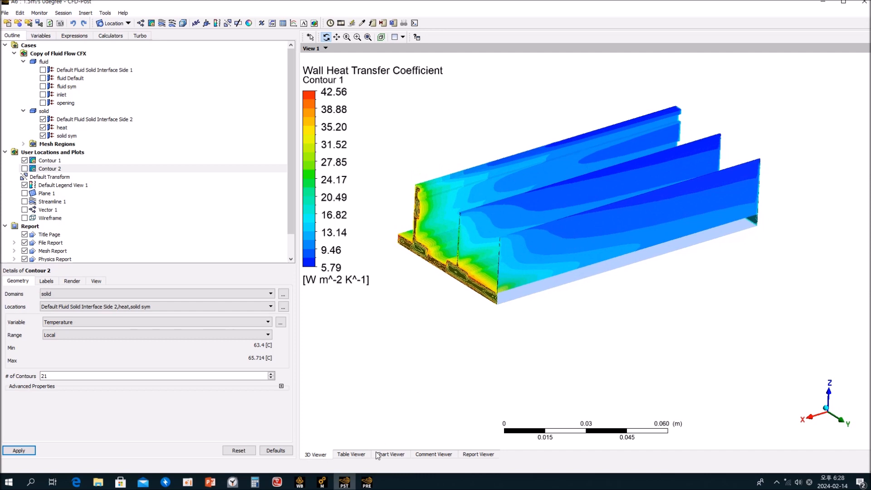
Switch to the Steady-State Thermal model and review all its applied loads, followed by the Convection load's scope.
{"action": "mouse_move", "coordinate": [324, 488]}
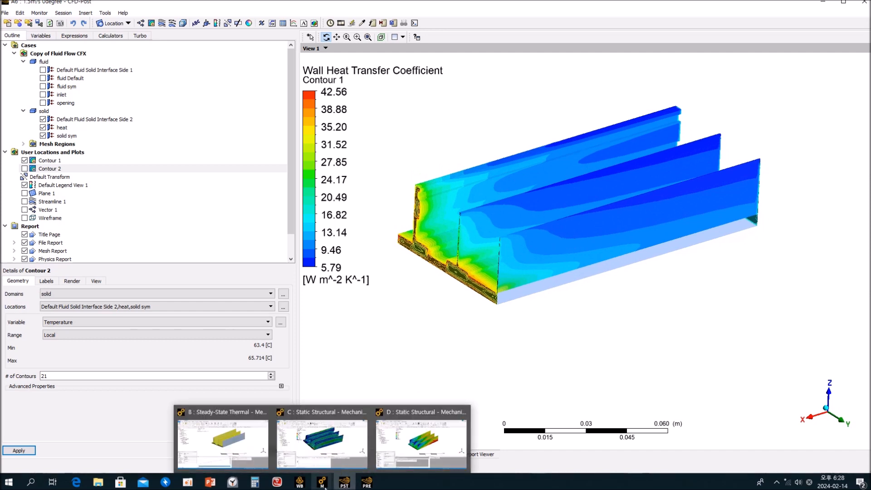
{"action": "left_click", "coordinate": [243, 437]}
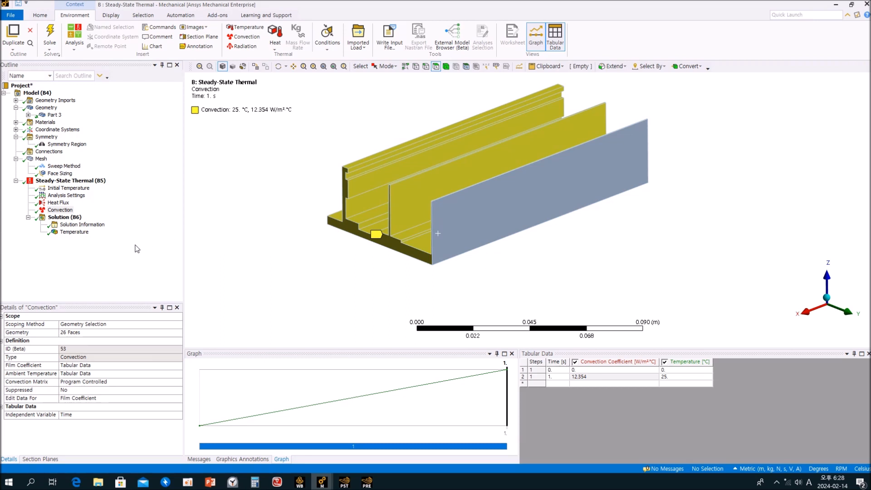
{"action": "left_click", "coordinate": [81, 181]}
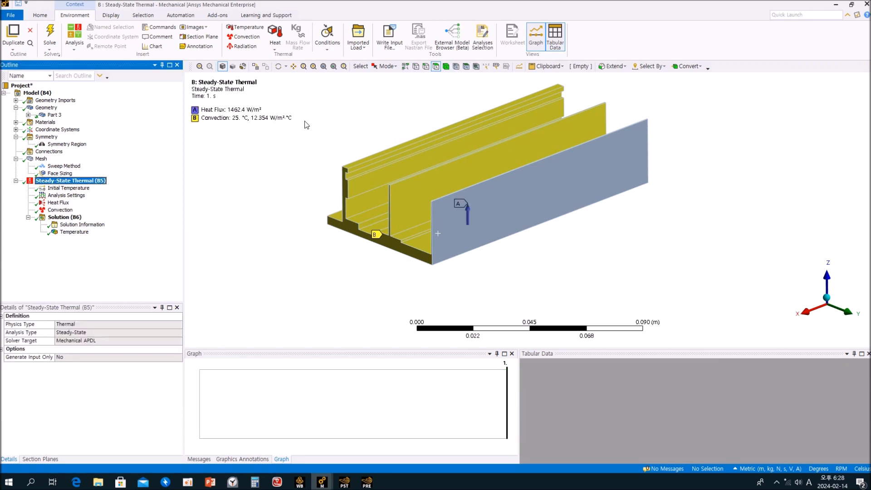
{"action": "left_click", "coordinate": [60, 210]}
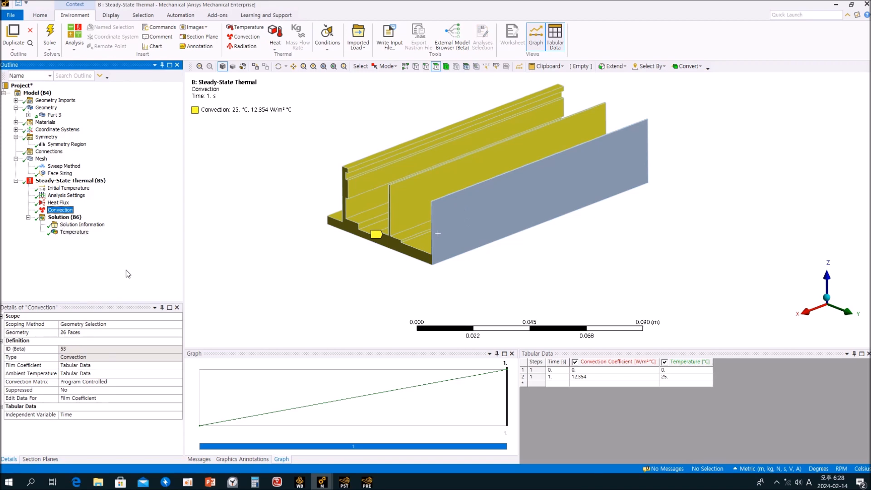
Rescope the Convection load to a narrow strip of element faces at the front end of the thick ribbed fin.
{"action": "left_click", "coordinate": [465, 67]}
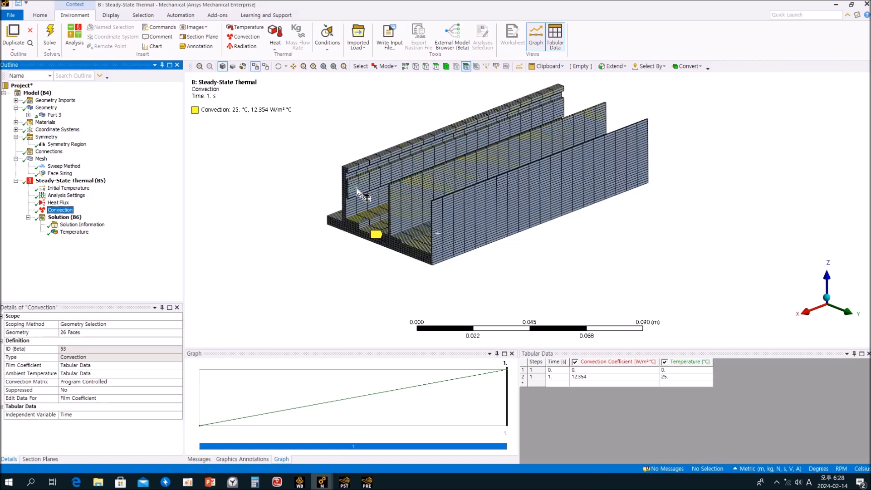
{"action": "left_click_drag", "start_coordinate": [353, 167], "coordinate": [354, 185]}
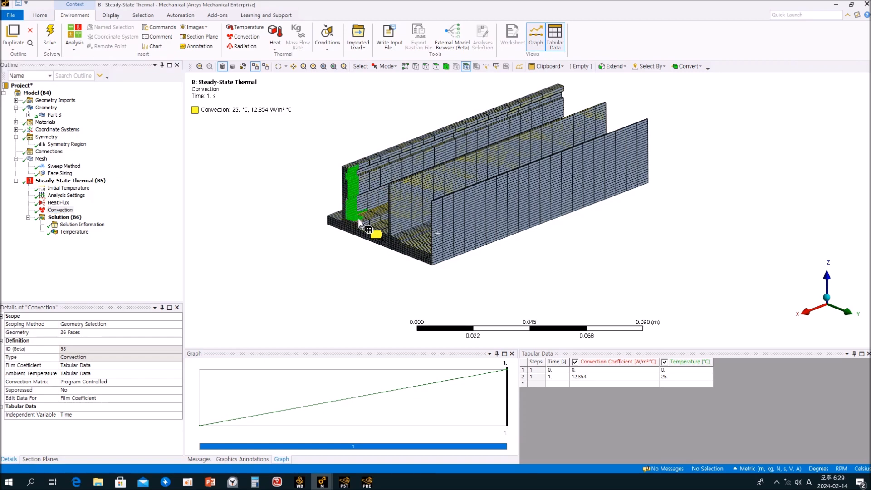
{"action": "left_click_drag", "start_coordinate": [359, 222], "coordinate": [359, 223]}
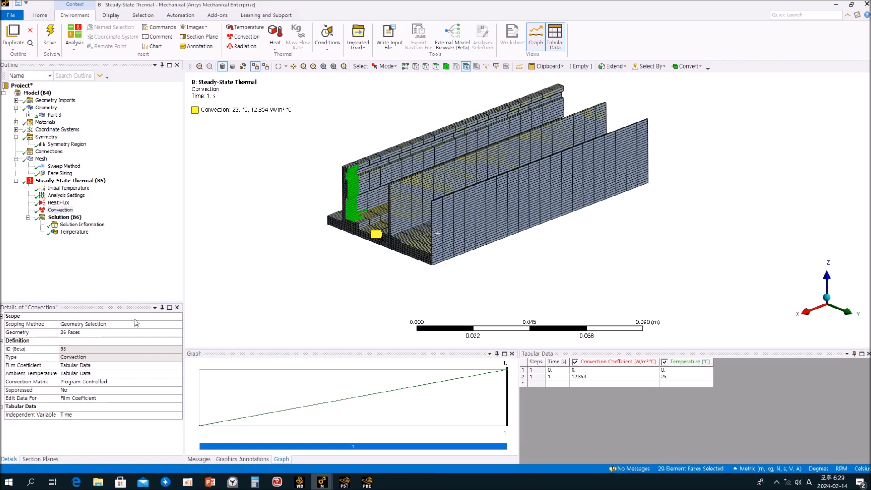
{"action": "left_click", "coordinate": [73, 335]}
{"action": "left_click", "coordinate": [72, 332]}
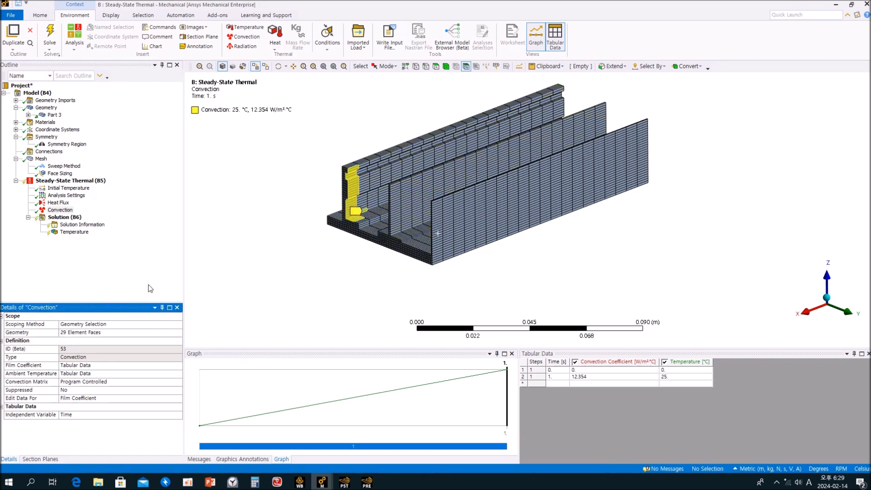
{"action": "left_click", "coordinate": [158, 271]}
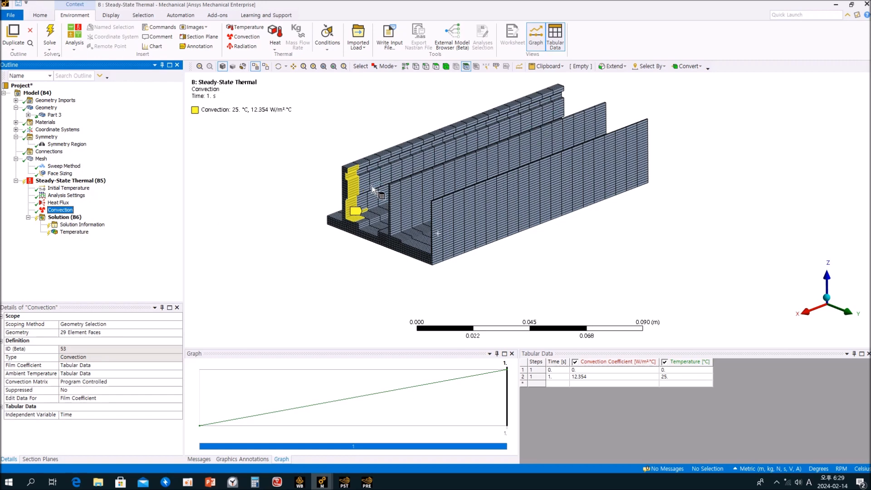
Review the element-face Convection load on the meshed heat sink alongside the other Steady-State Thermal loads.
{"action": "middle_click_drag", "start_coordinate": [438, 194], "coordinate": [439, 192]}
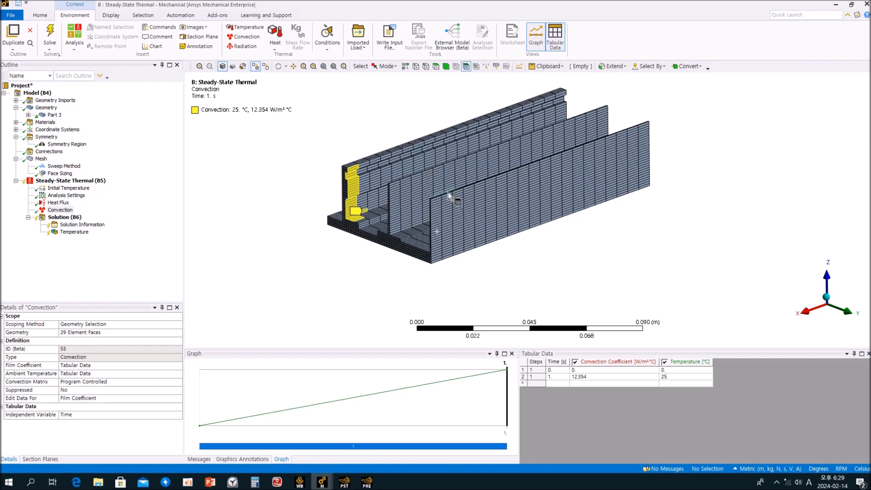
{"action": "left_click", "coordinate": [88, 255]}
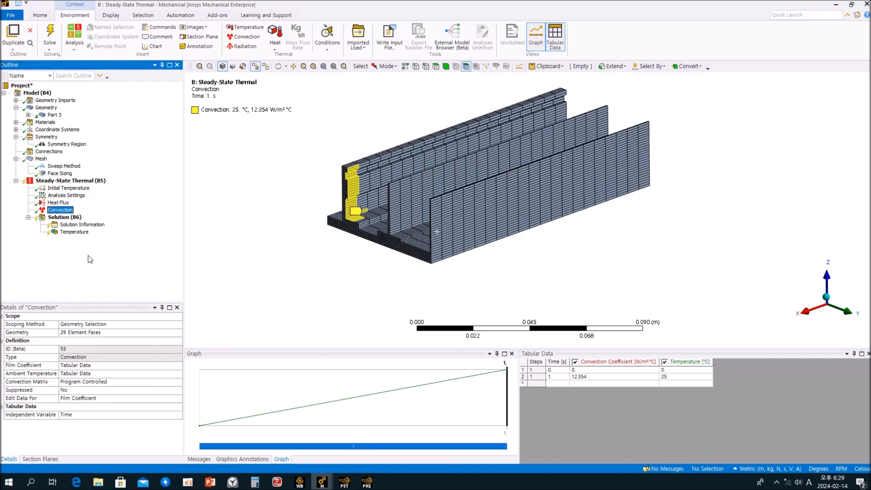
{"action": "left_click", "coordinate": [72, 182]}
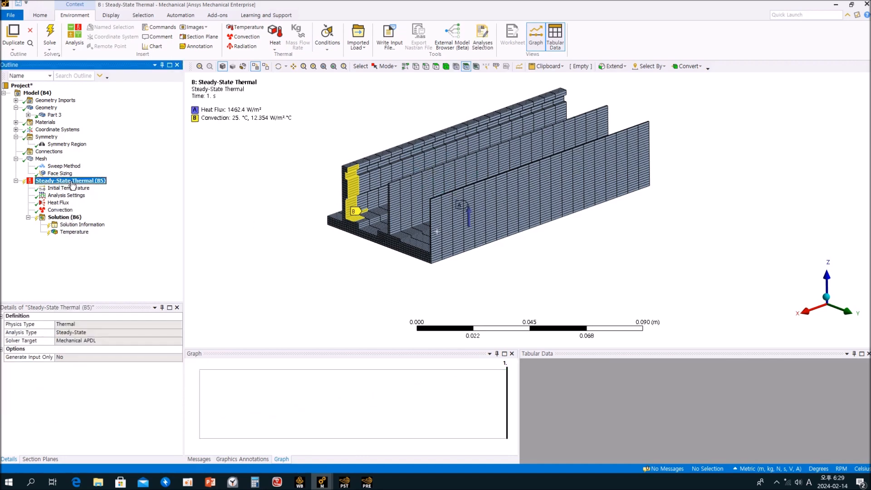
{"action": "left_click", "coordinate": [61, 210]}
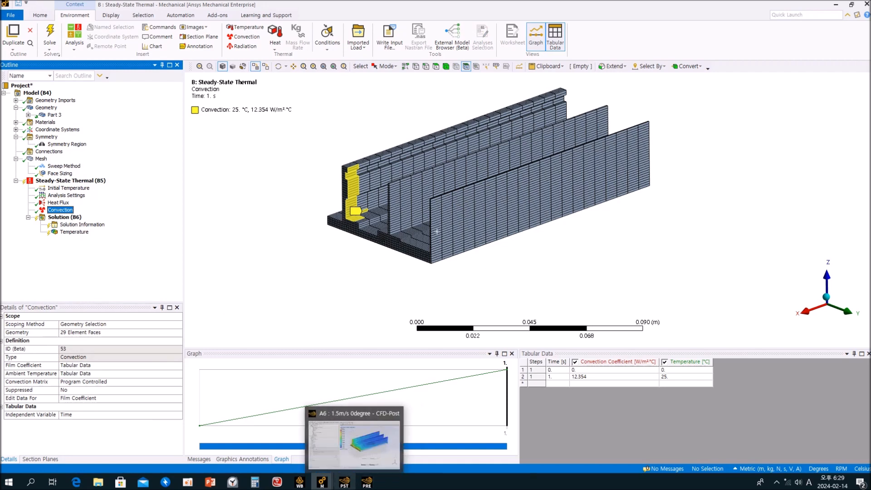
Switch to CFD-Post to examine the wall heat transfer coefficient along the fins, and return to the Steady-State Thermal Convection load for comparison.
{"action": "left_click", "coordinate": [344, 482]}
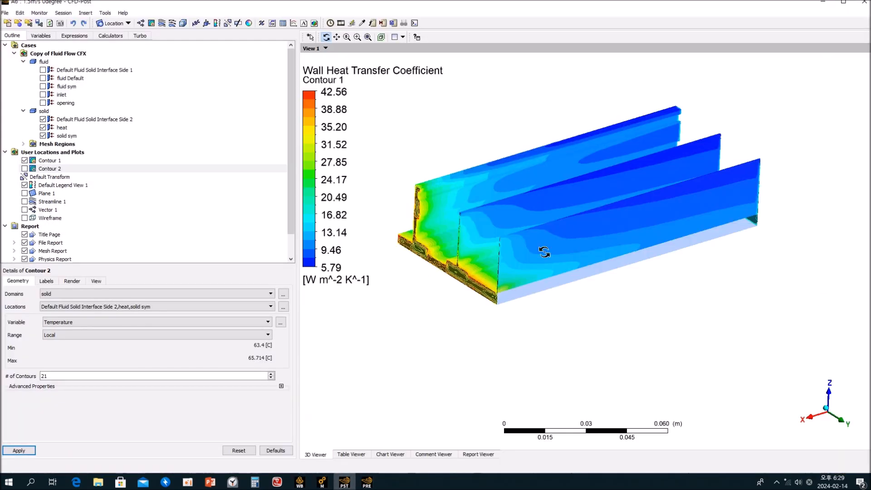
{"action": "key", "text": "x"}
{"action": "left_click_drag", "start_coordinate": [624, 202], "coordinate": [563, 228]}
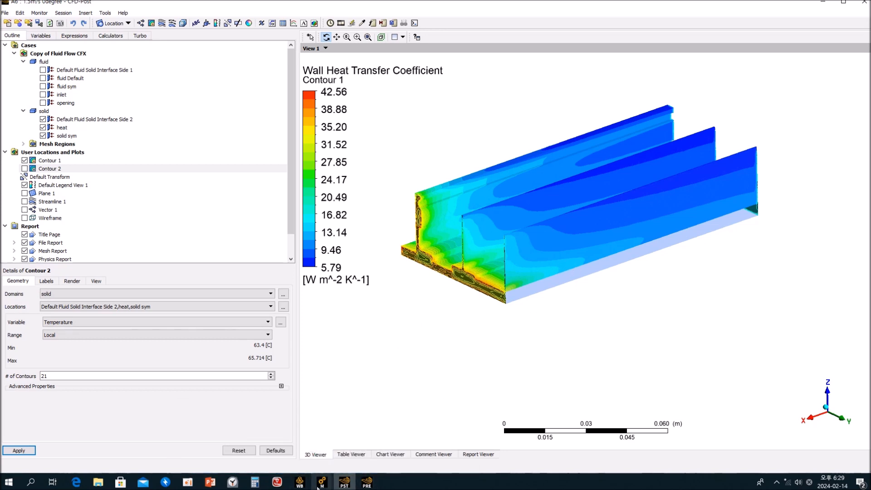
{"action": "mouse_move", "coordinate": [317, 483]}
{"action": "left_click", "coordinate": [243, 446]}
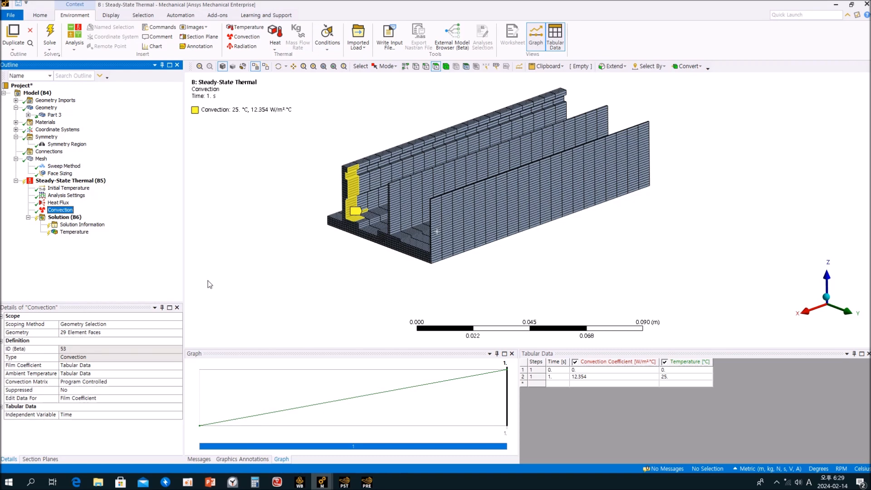
{"action": "left_click", "coordinate": [303, 161]}
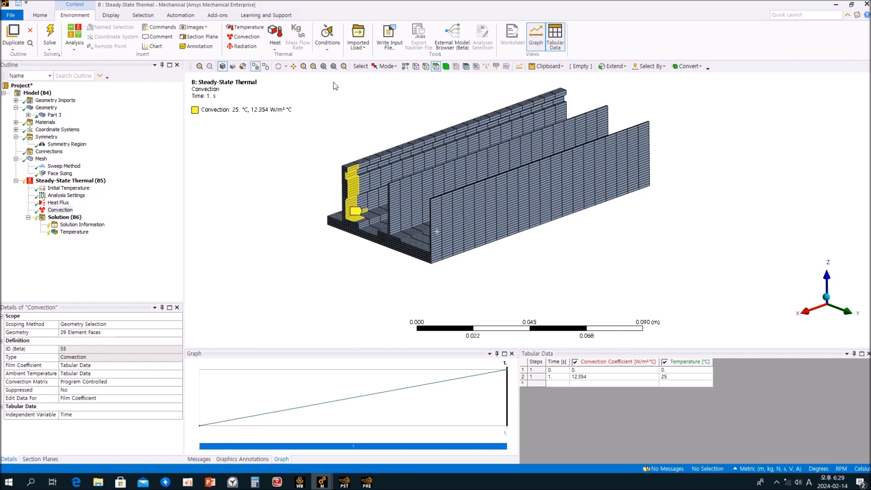
Hide the mesh display and rescope the Convection load to all heat sink faces except the large outer fin's side face.
{"action": "left_click", "coordinate": [255, 67]}
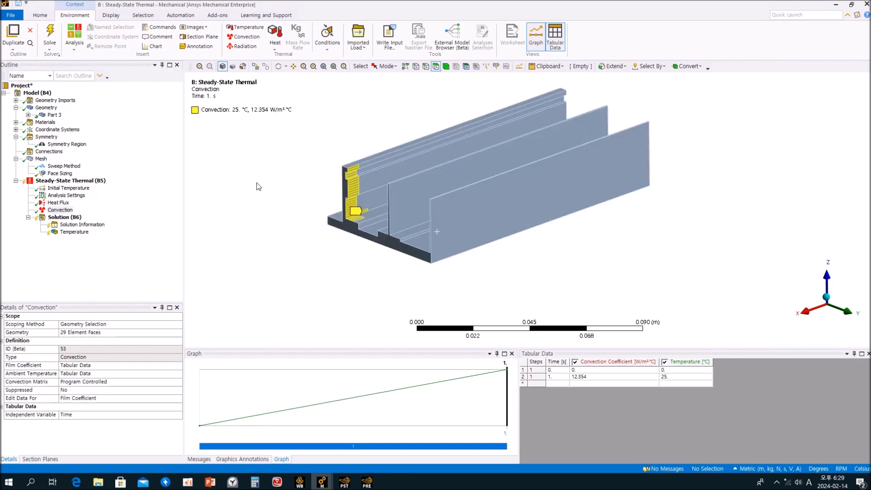
{"action": "right_click", "coordinate": [257, 184]}
{"action": "left_click", "coordinate": [291, 336]}
{"action": "left_click", "coordinate": [292, 248]}
{"action": "right_click", "coordinate": [258, 161]}
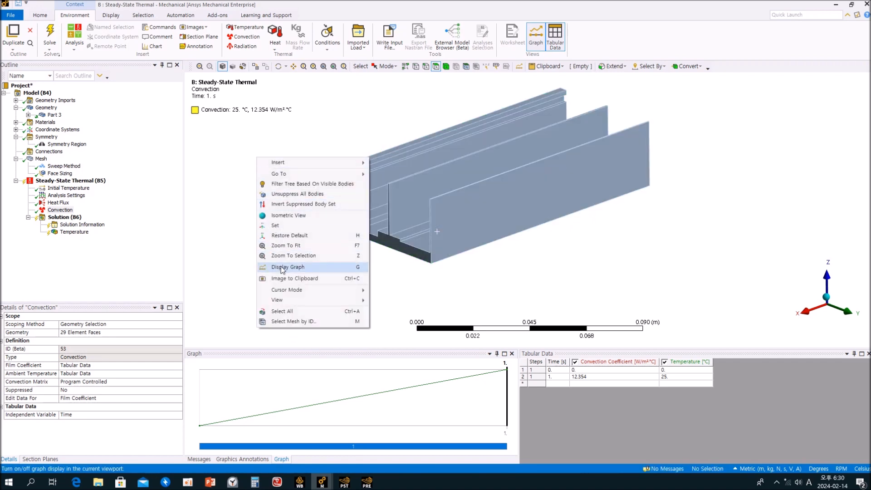
{"action": "left_click", "coordinate": [287, 313]}
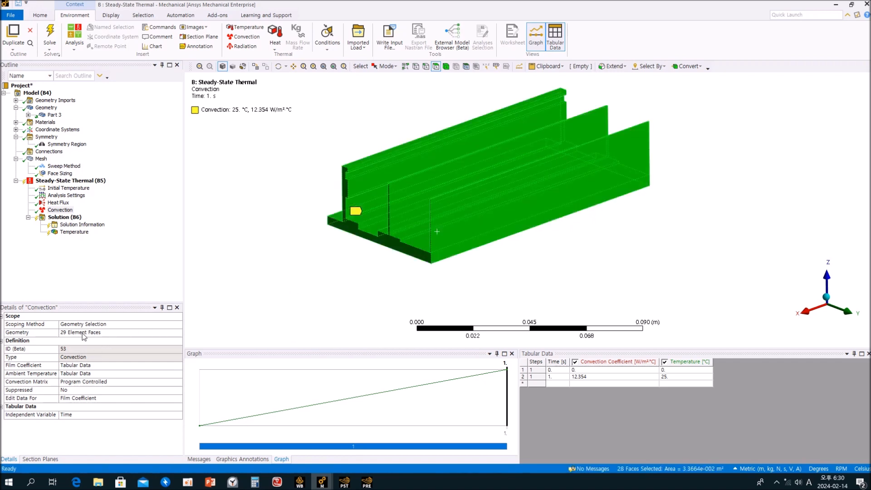
{"action": "left_click", "coordinate": [478, 218], "text": "ctrl"}
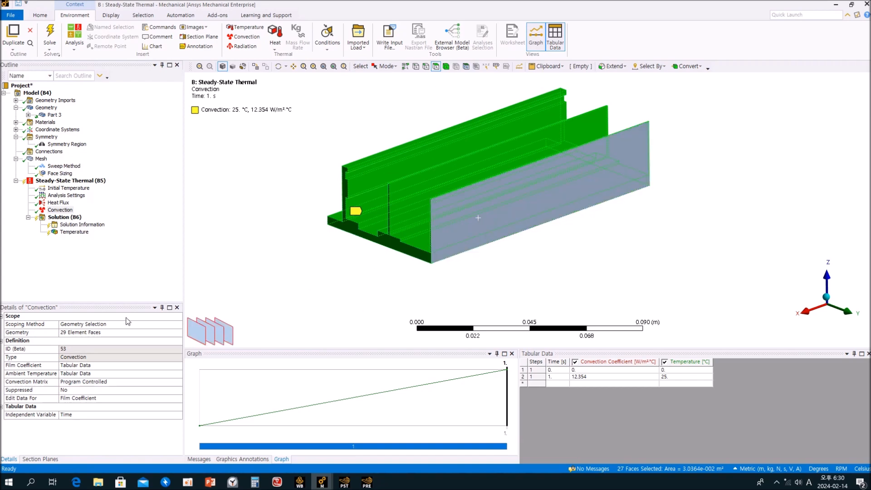
{"action": "left_click", "coordinate": [84, 334]}
{"action": "left_click", "coordinate": [84, 335]}
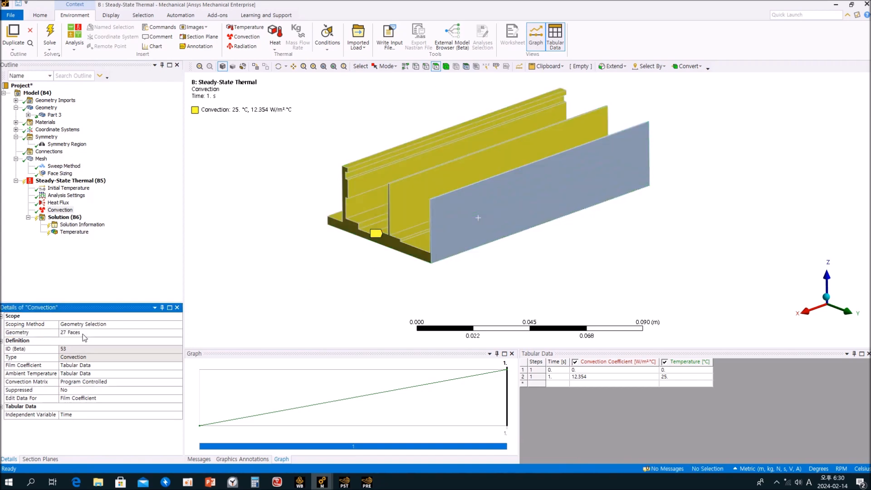
Solve the Steady-State Thermal model and review the Temperature result before returning to the Convection load.
{"action": "left_click", "coordinate": [73, 217]}
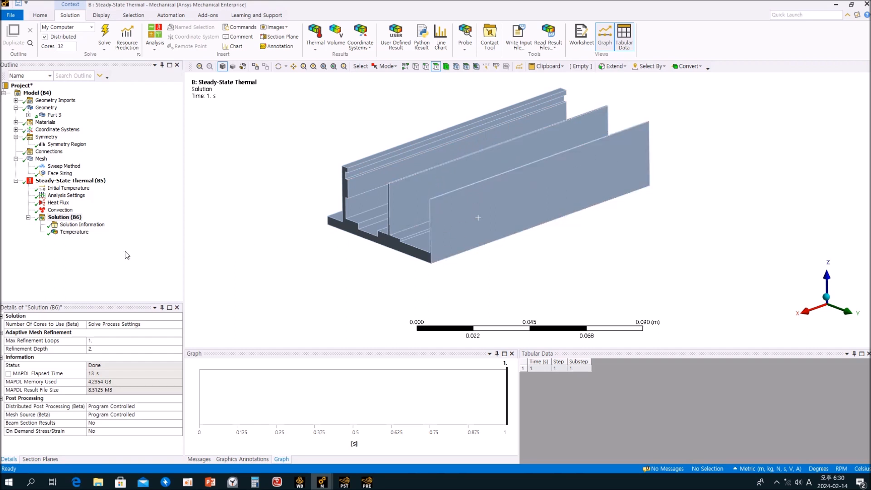
{"action": "left_click", "coordinate": [74, 232]}
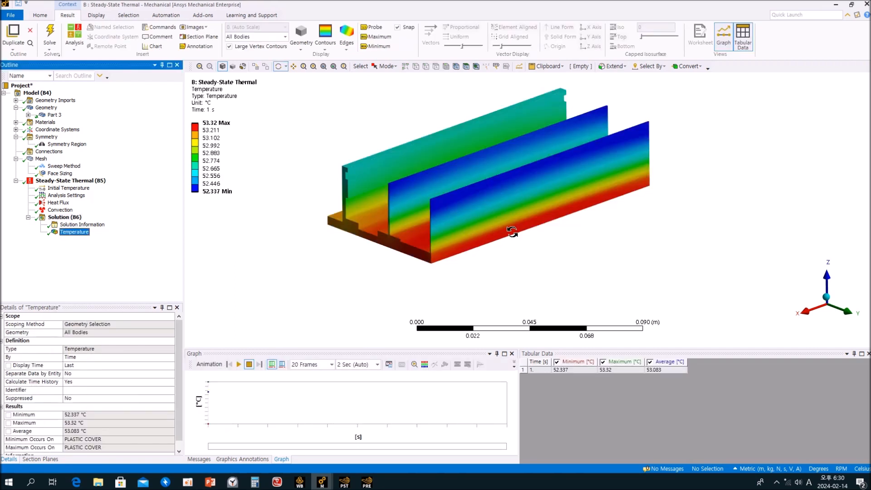
{"action": "left_click_drag", "start_coordinate": [520, 213], "coordinate": [556, 231]}
{"action": "left_click", "coordinate": [60, 211]}
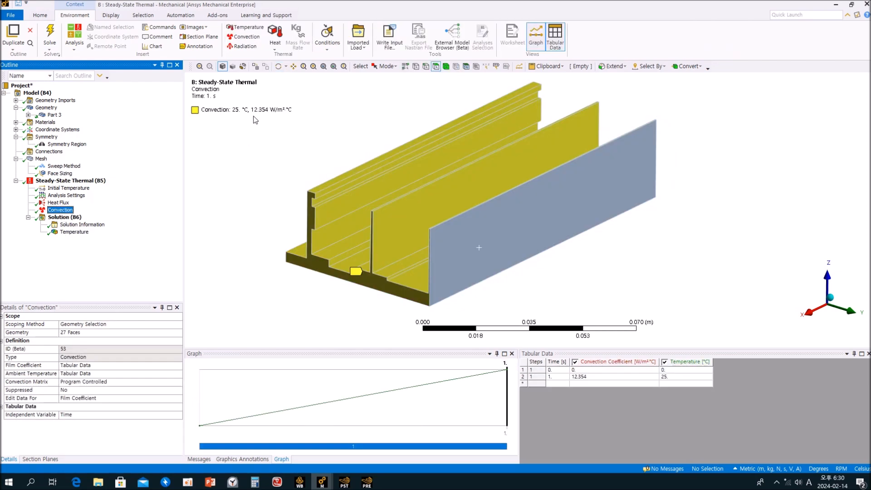
Switch to CFD-Post to examine the wall heat transfer coefficient contour and the locations available for its area-average calculation.
{"action": "left_click", "coordinate": [344, 483]}
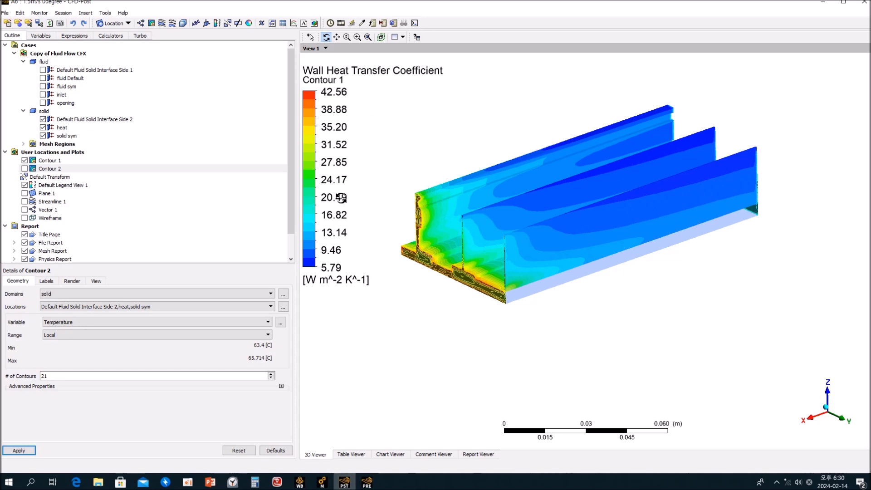
{"action": "mouse_move", "coordinate": [599, 282]}
{"action": "left_mouse_down"}
{"action": "mouse_move", "coordinate": [607, 233]}
{"action": "mouse_move", "coordinate": [587, 280]}
{"action": "left_mouse_up"}
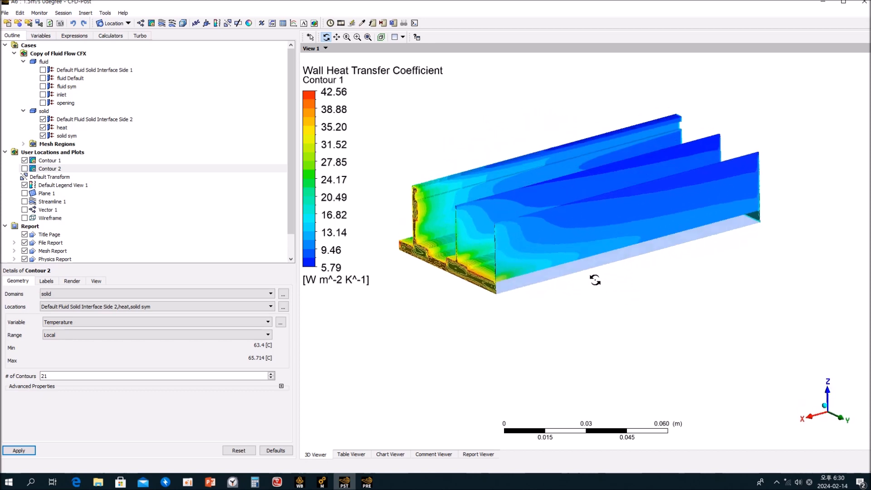
{"action": "left_click", "coordinate": [110, 36]}
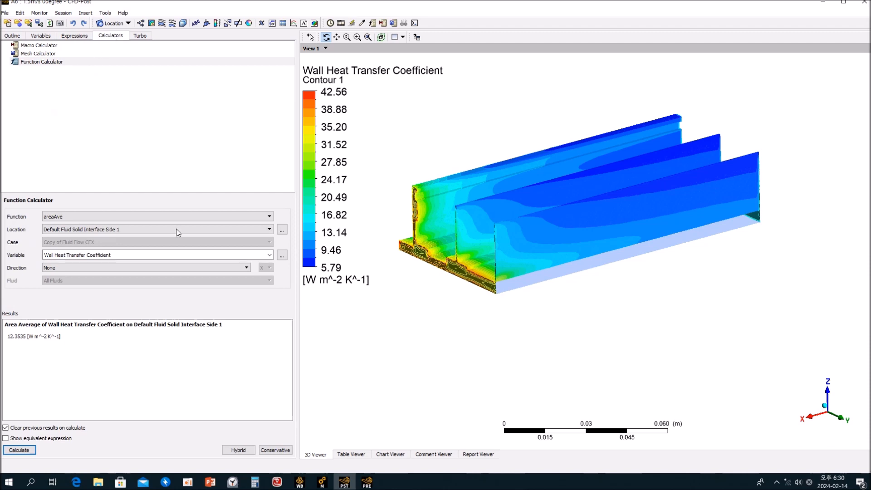
{"action": "left_click", "coordinate": [282, 230]}
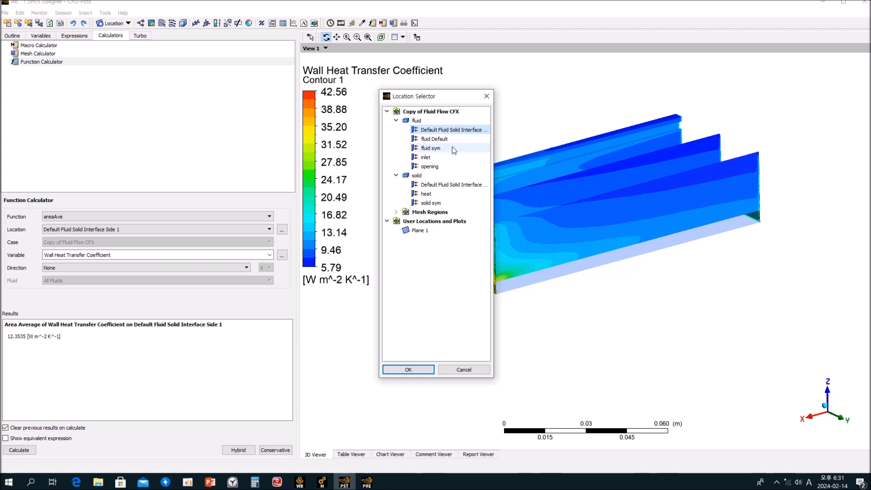
{"action": "left_click", "coordinate": [463, 370]}
{"action": "left_click_drag", "start_coordinate": [512, 358], "coordinate": [532, 341]}
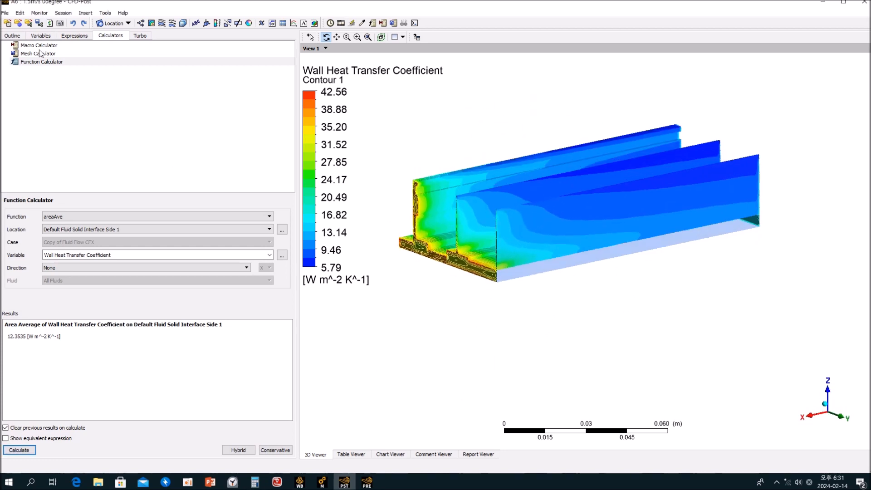
Add fluid Default to Contour 1's locations, apply it, and inspect the heat transfer coefficient on the heat sink's underside.
{"action": "left_click", "coordinate": [13, 35]}
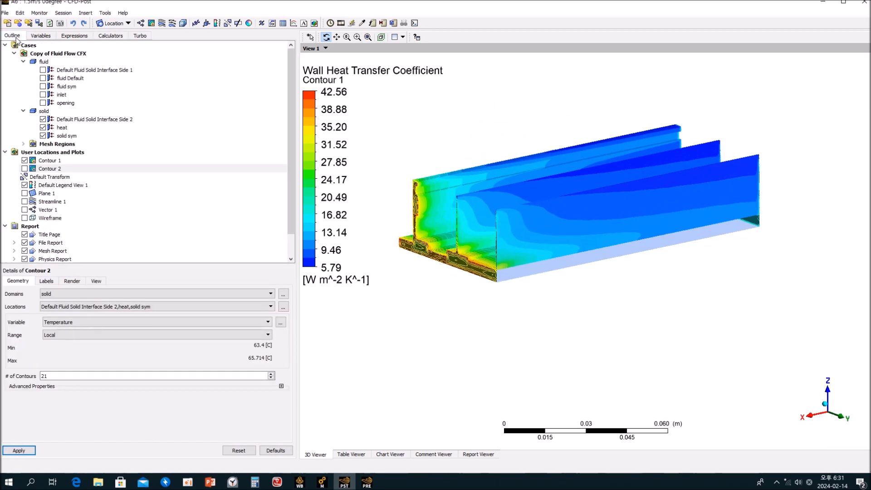
{"action": "left_click", "coordinate": [47, 161]}
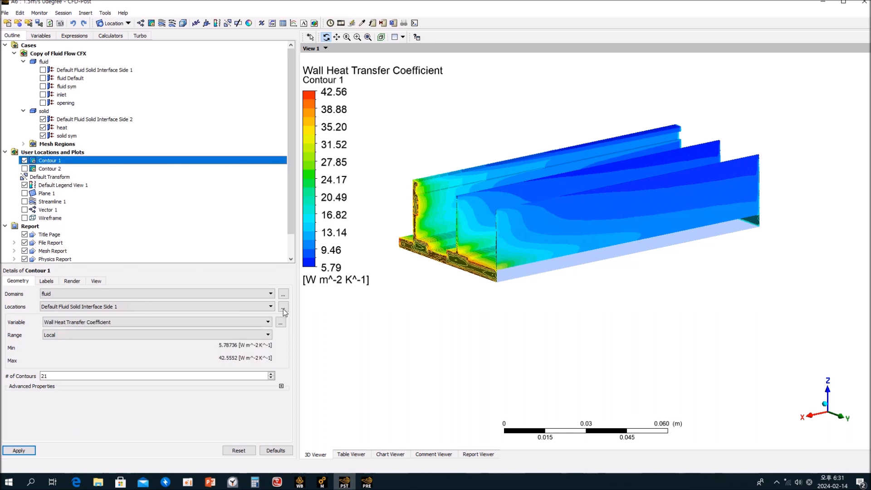
{"action": "left_click_drag", "start_coordinate": [545, 308], "coordinate": [585, 295]}
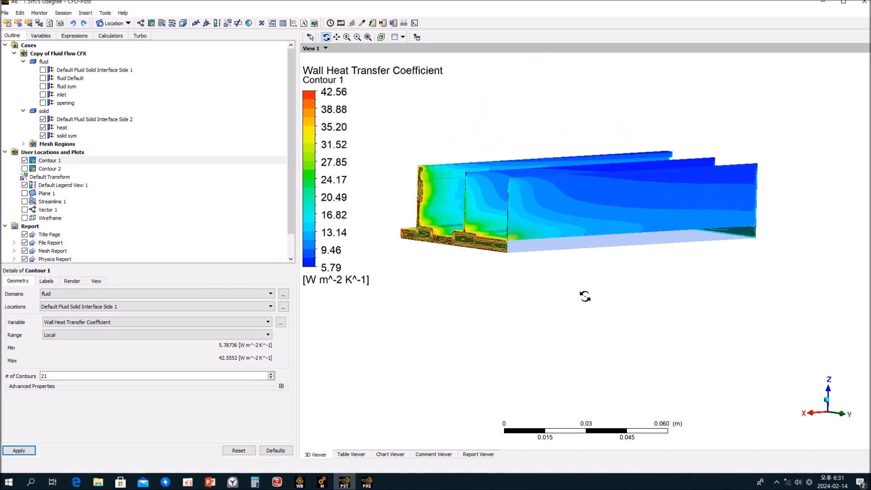
{"action": "left_click", "coordinate": [284, 307]}
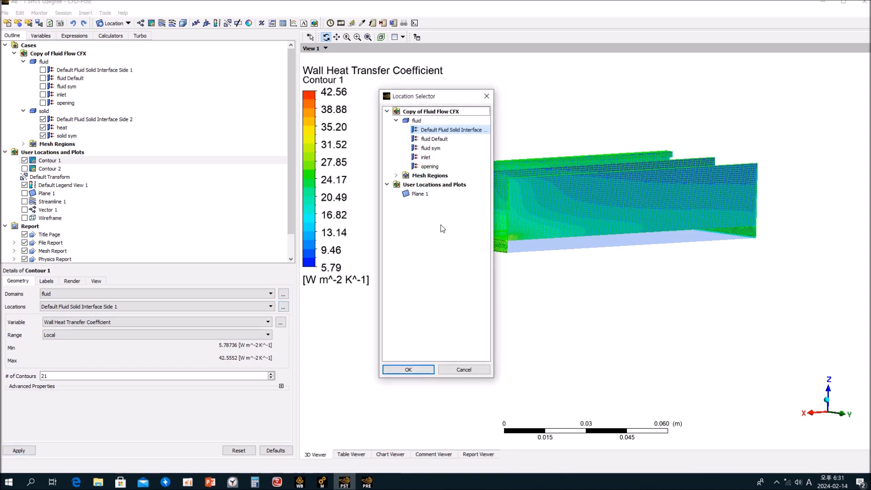
{"action": "left_click", "coordinate": [442, 142], "text": "ctrl"}
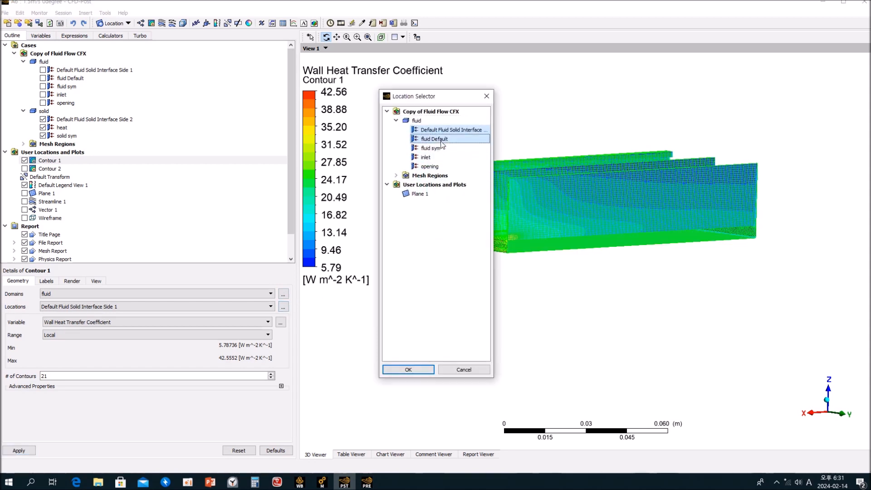
{"action": "left_click", "coordinate": [409, 369]}
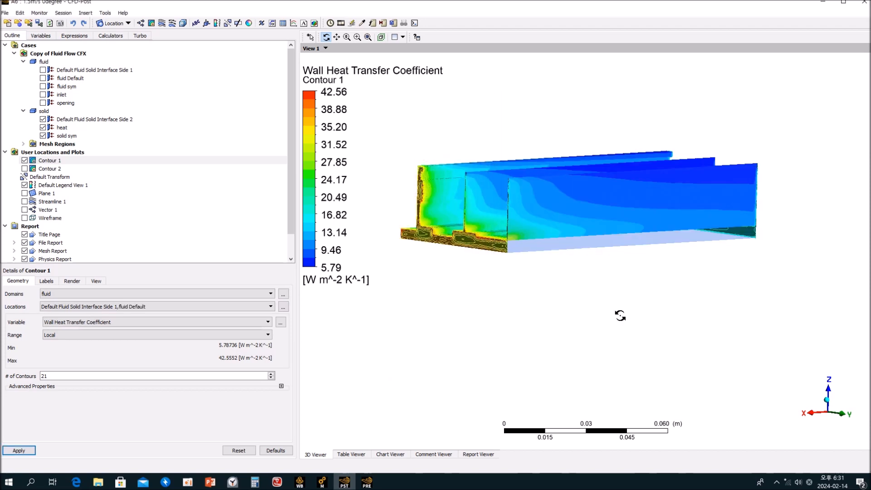
{"action": "mouse_move", "coordinate": [620, 315]}
{"action": "middle_mouse_down"}
{"action": "mouse_move", "coordinate": [628, 286]}
{"action": "mouse_move", "coordinate": [618, 313]}
{"action": "middle_mouse_up"}
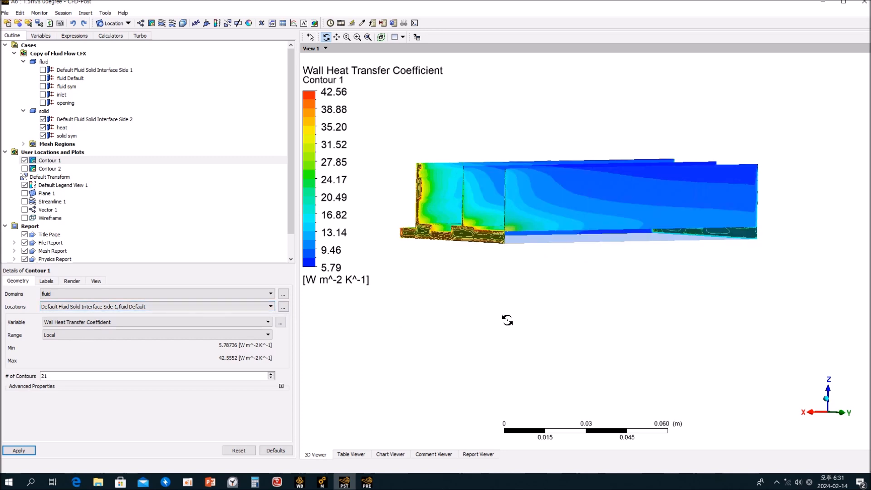
{"action": "mouse_move", "coordinate": [537, 315]}
{"action": "middle_mouse_down"}
{"action": "mouse_move", "coordinate": [498, 296]}
{"action": "mouse_move", "coordinate": [552, 283]}
{"action": "mouse_move", "coordinate": [371, 363]}
{"action": "middle_mouse_up"}
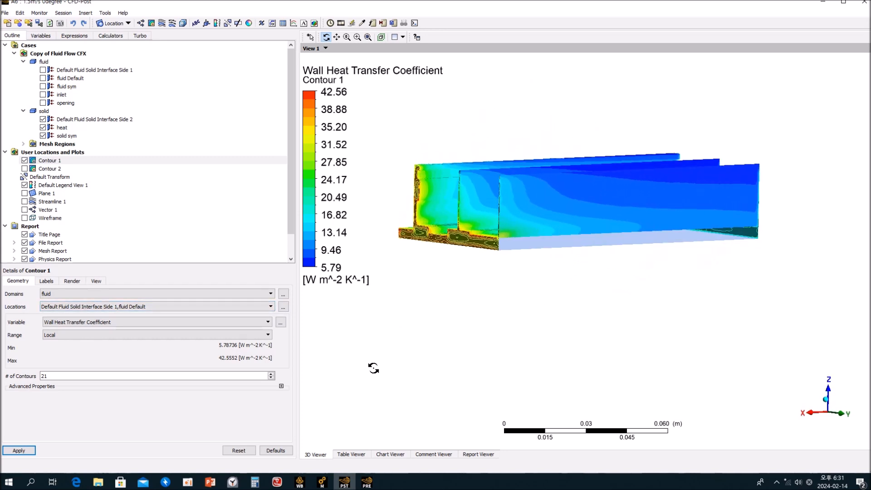
{"action": "middle_click_drag", "start_coordinate": [458, 331], "coordinate": [557, 281]}
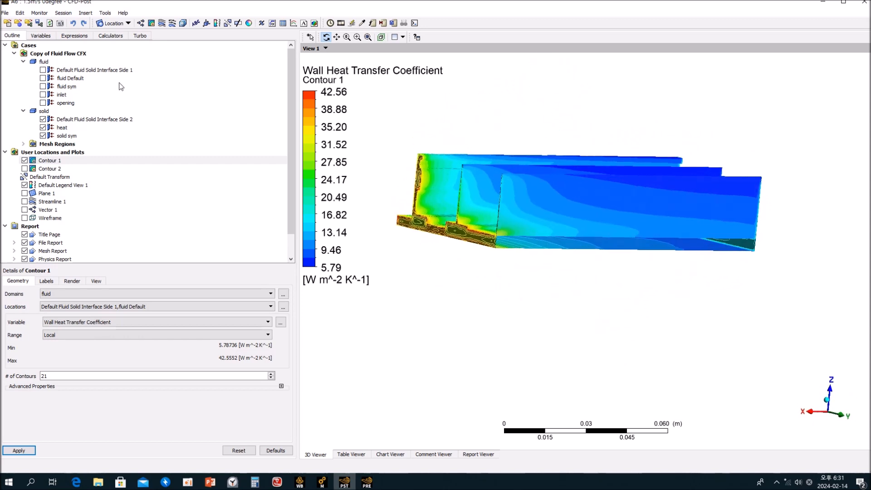
Try to include fluid Default with Default Fluid Solid Interface Side 1 in the Function Calculator's location, and recalculate the area average.
{"action": "left_click", "coordinate": [112, 36]}
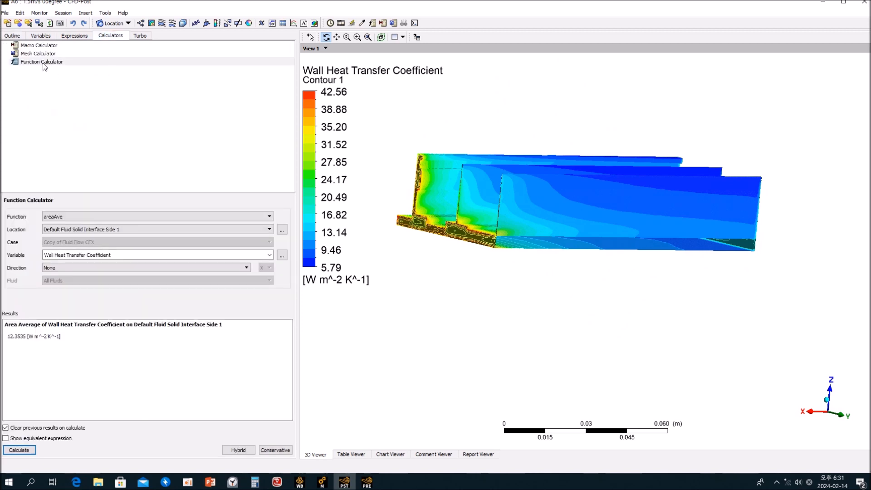
{"action": "left_click", "coordinate": [282, 229]}
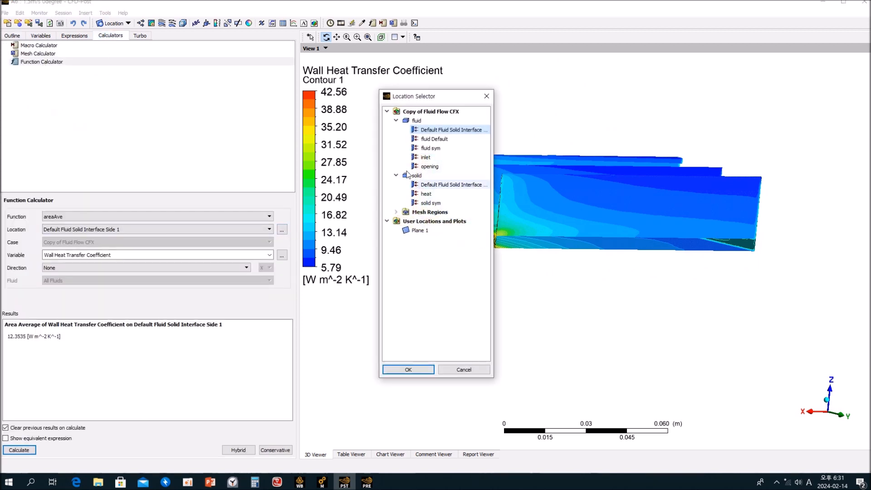
{"action": "left_click", "coordinate": [433, 139]}
{"action": "left_click", "coordinate": [454, 129]}
{"action": "left_click", "coordinate": [441, 135]}
{"action": "left_click", "coordinate": [439, 132]}
{"action": "left_click", "coordinate": [440, 137]}
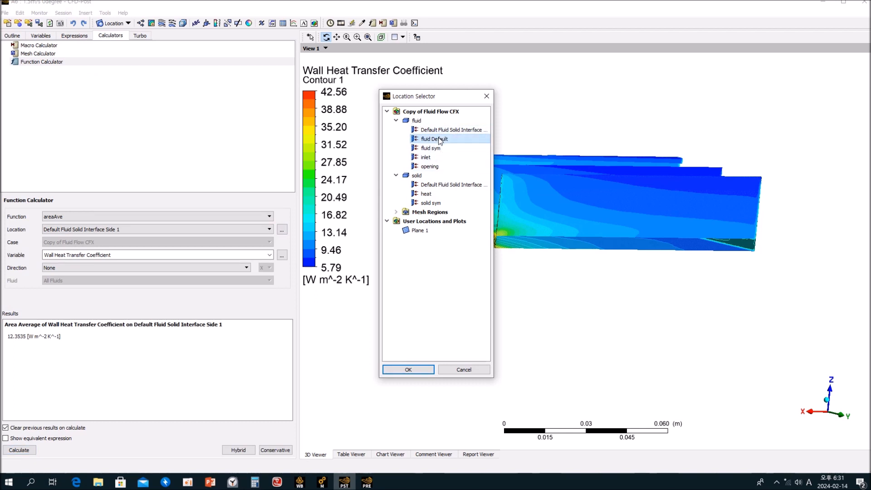
{"action": "left_click", "coordinate": [441, 131]}
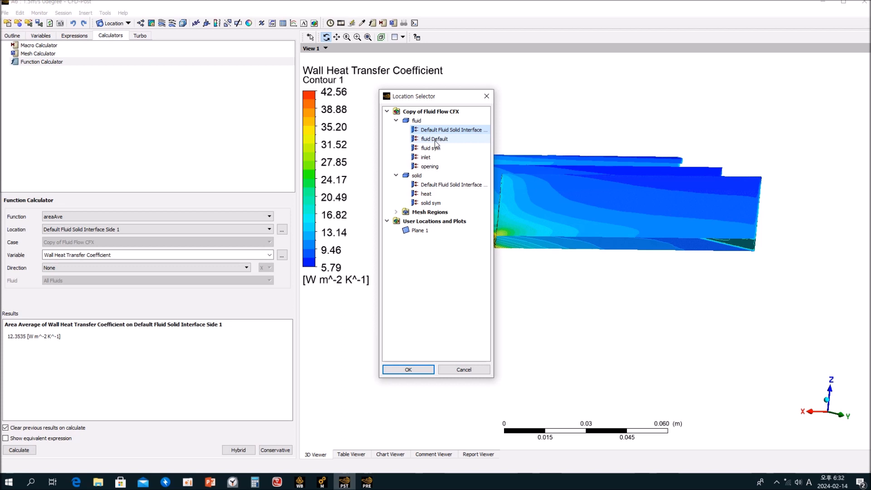
{"action": "left_click", "coordinate": [438, 137]}
{"action": "left_click", "coordinate": [439, 131]}
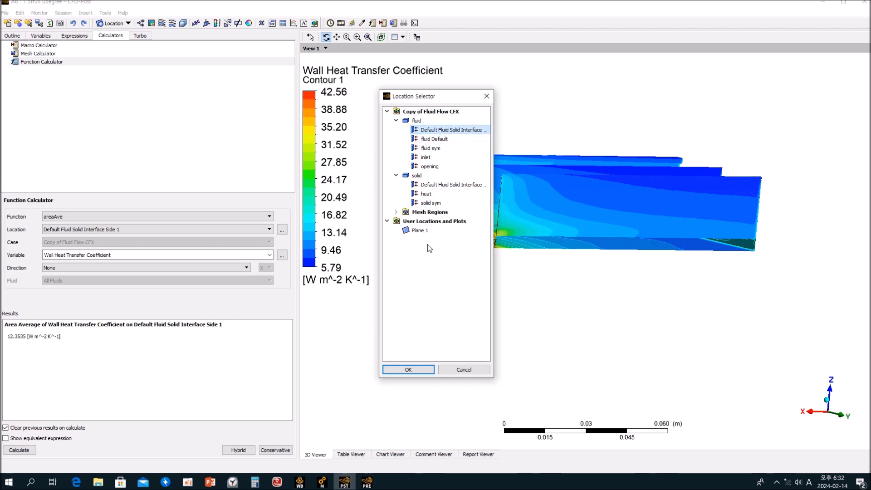
{"action": "left_click", "coordinate": [416, 371]}
{"action": "left_click", "coordinate": [10, 448]}
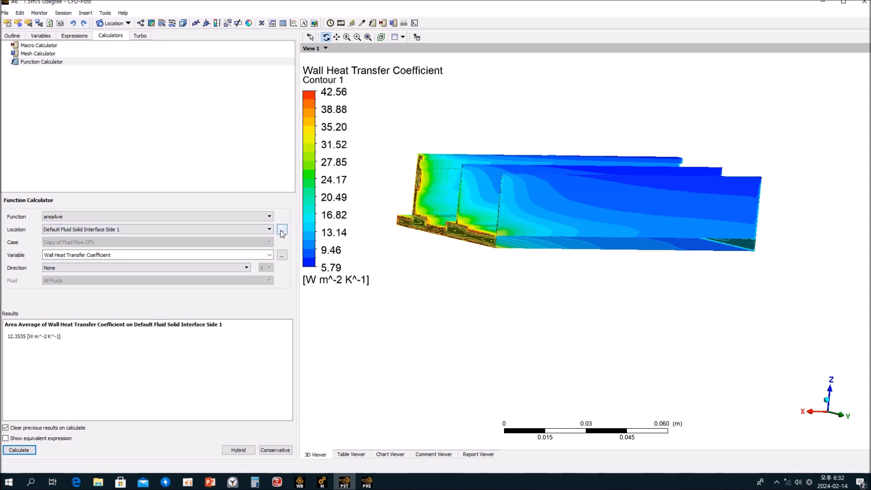
Calculate the area average of Wall Heat Transfer Coefficient on fluid Default, keeping the previous calculation results listed.
{"action": "left_click", "coordinate": [282, 230]}
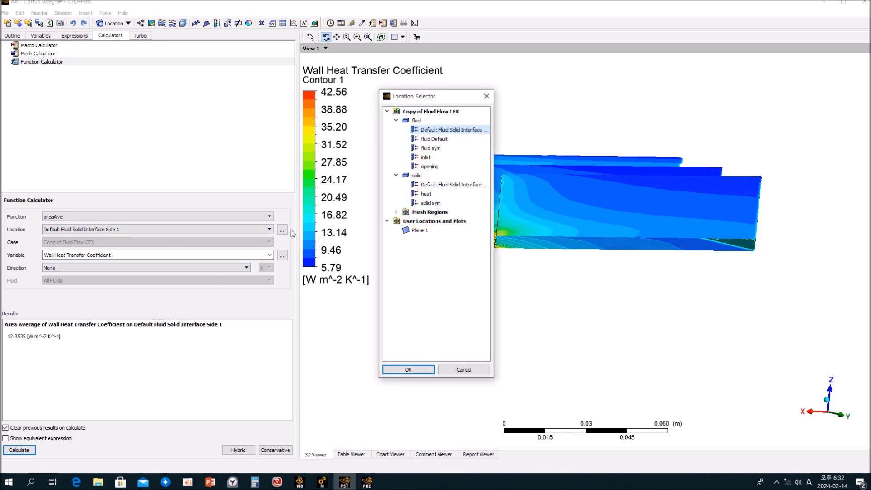
{"action": "left_click", "coordinate": [441, 141]}
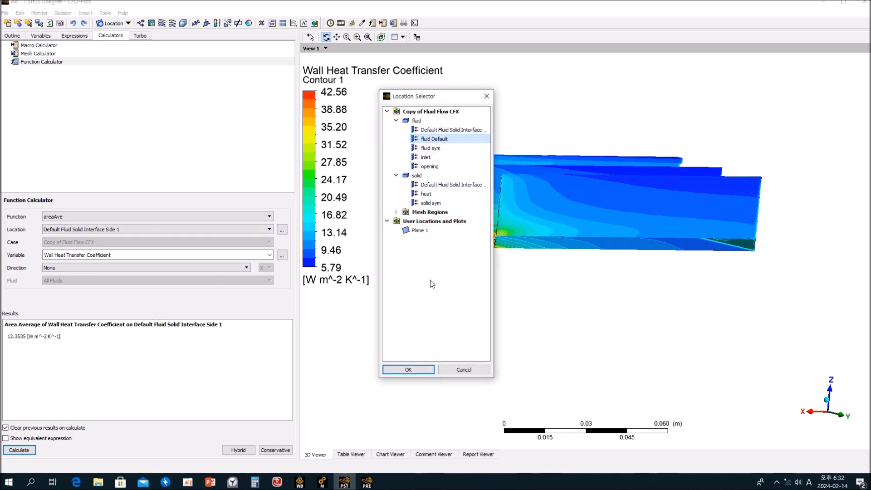
{"action": "left_click", "coordinate": [408, 370]}
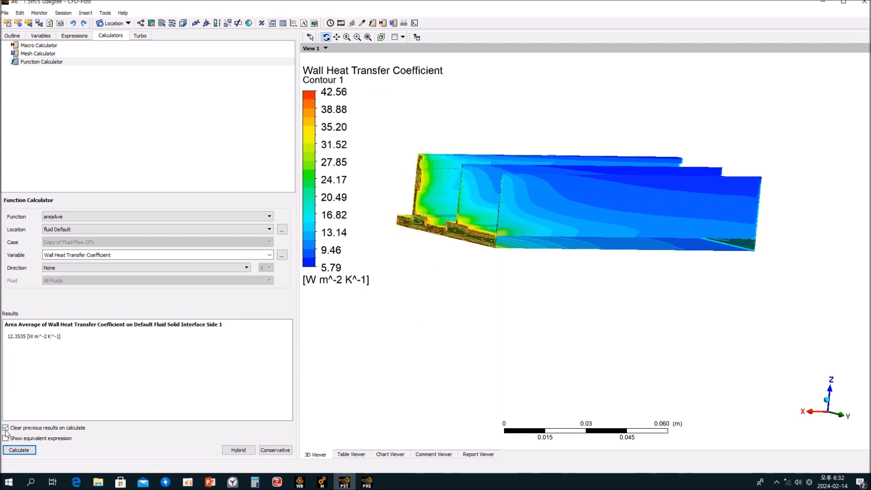
{"action": "left_click", "coordinate": [18, 449]}
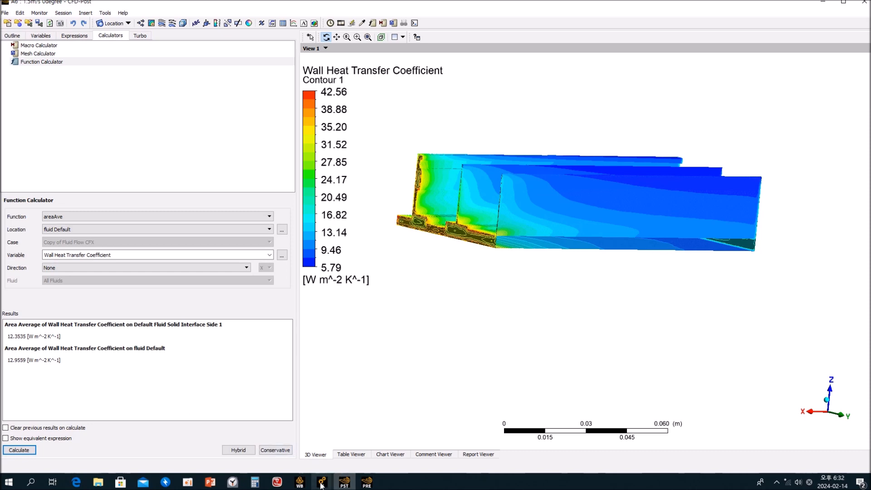
Switch to the Steady-State Thermal model, set the Convection coefficient at 1 s to 12.67 W/m²·°C, and solve.
{"action": "mouse_move", "coordinate": [323, 483]}
{"action": "left_click", "coordinate": [247, 446]}
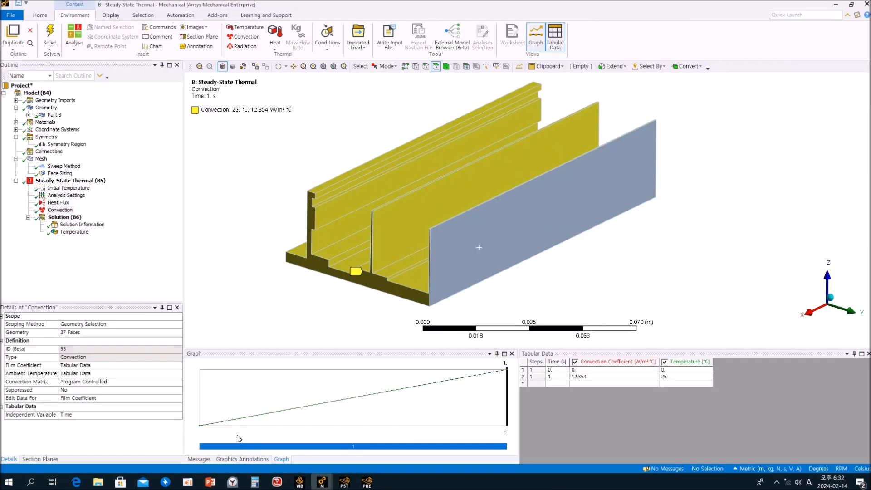
{"action": "left_click", "coordinate": [134, 268]}
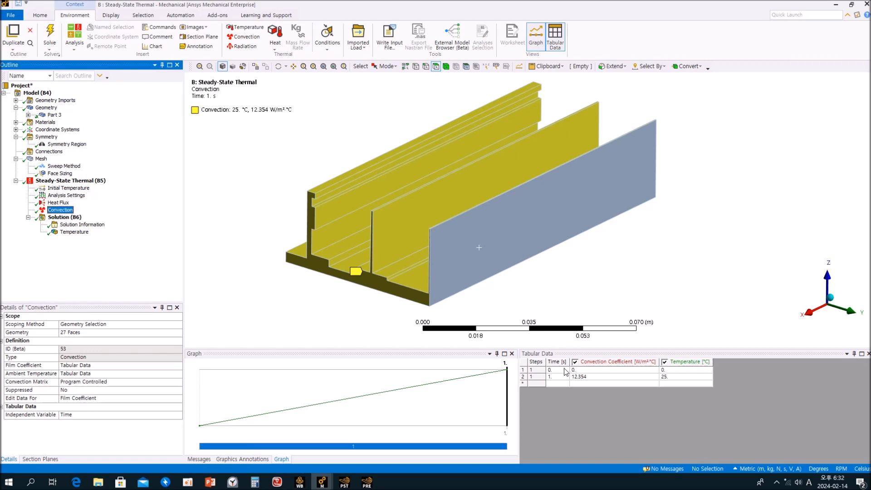
{"action": "left_click", "coordinate": [596, 378]}
{"action": "type", "text": "12"}
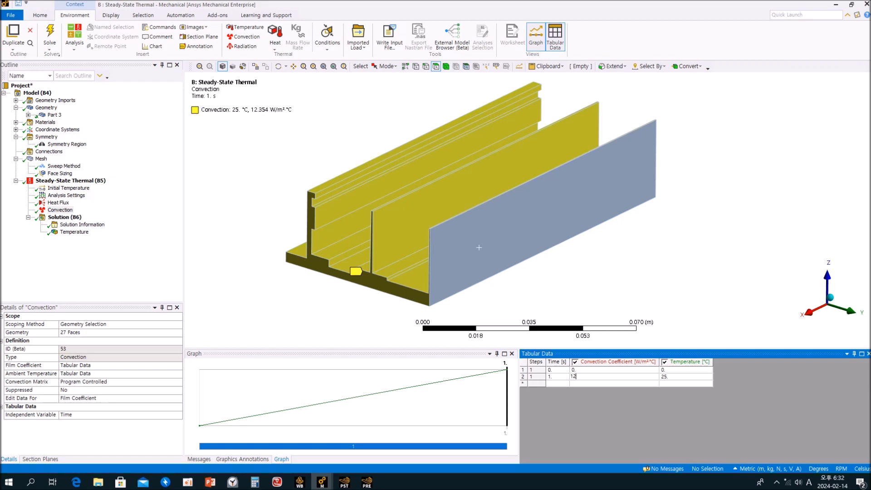
{"action": "type", "text": ".67"}
{"action": "key", "text": "Tab"}
{"action": "left_click", "coordinate": [110, 257]}
{"action": "left_click", "coordinate": [51, 38]}
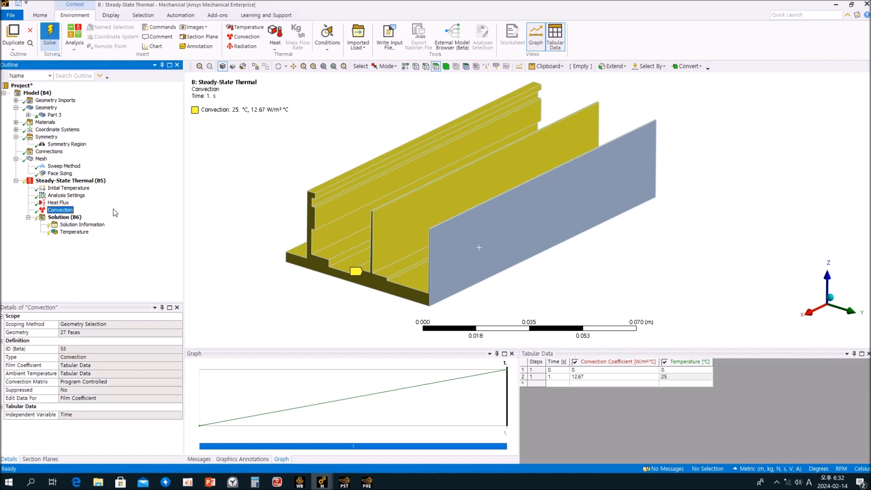
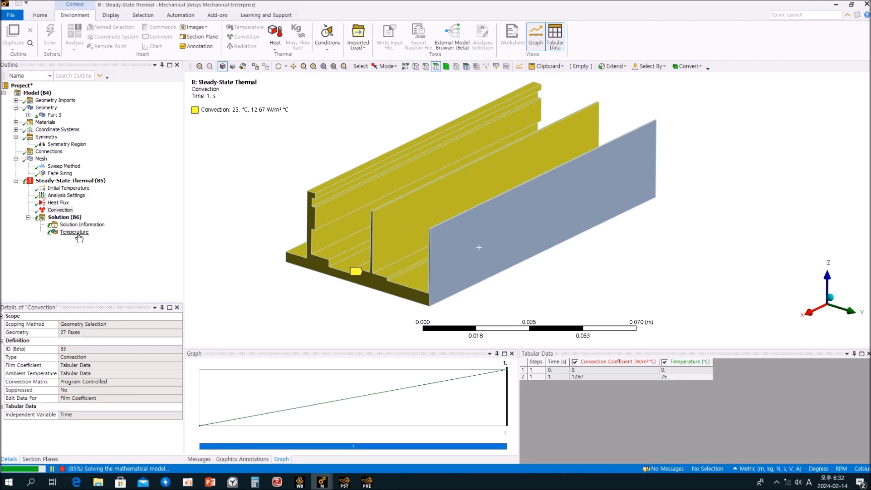
Display the re-solved Temperature result of the Steady-State Thermal analysis and inspect its distribution along the heat sink fins.
{"action": "left_click", "coordinate": [75, 232]}
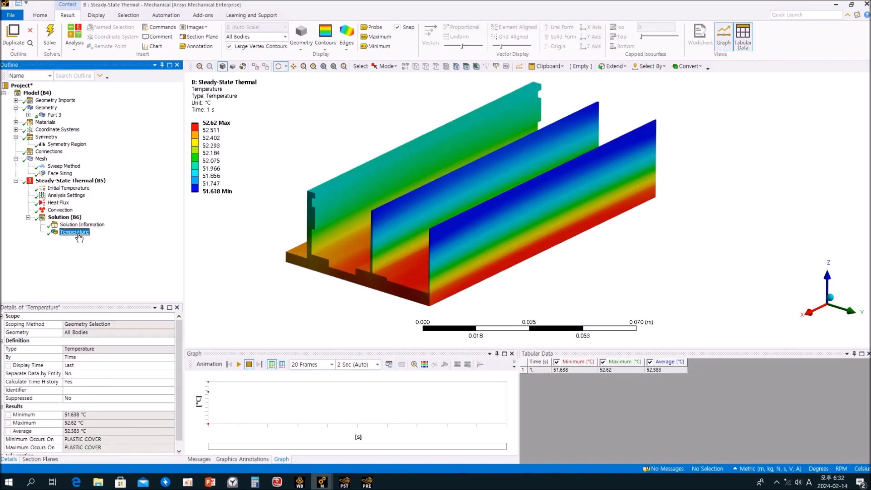
{"action": "mouse_move", "coordinate": [564, 223]}
{"action": "left_mouse_down"}
{"action": "mouse_move", "coordinate": [592, 235]}
{"action": "mouse_move", "coordinate": [574, 212]}
{"action": "left_mouse_up"}
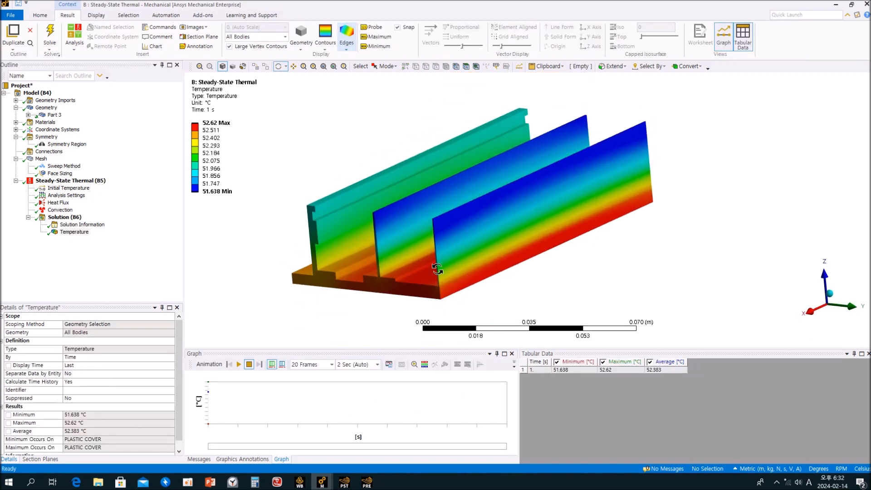
Switch to CFD-Post, hide Contour 1, show Contour 2, and examine the temperature distribution over the heat sink's fins and base.
{"action": "left_click", "coordinate": [345, 485]}
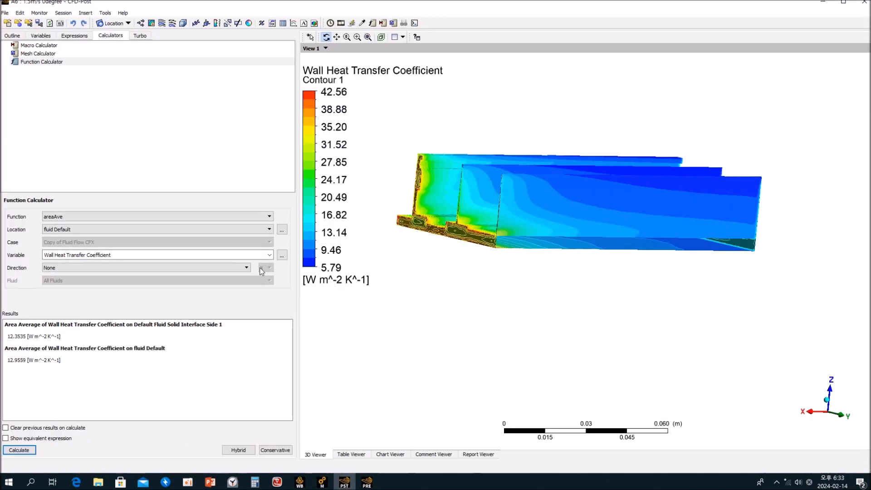
{"action": "left_click", "coordinate": [11, 36]}
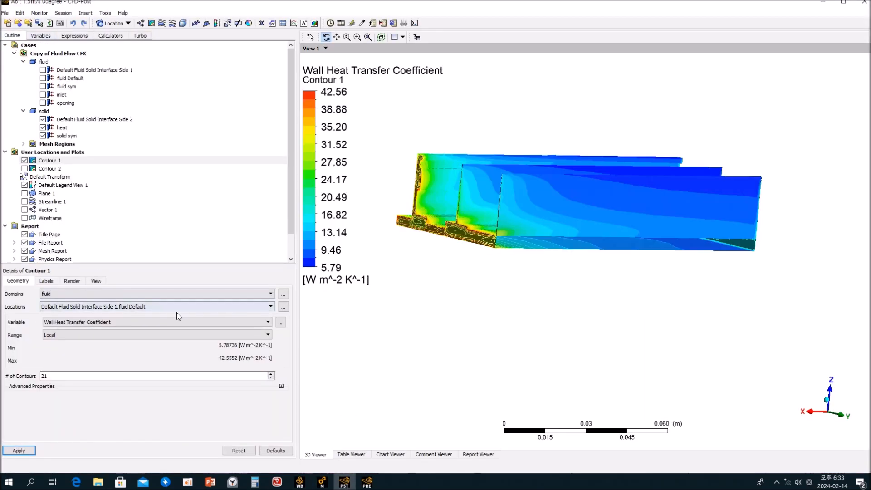
{"action": "left_click", "coordinate": [24, 160]}
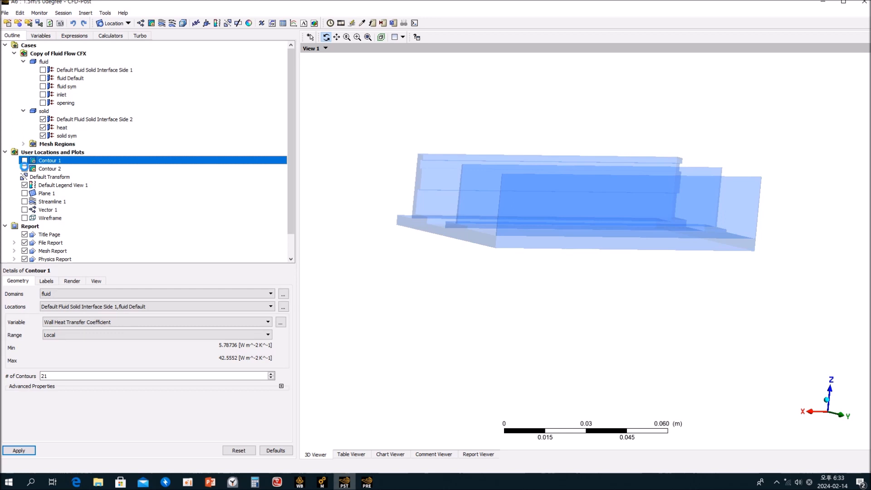
{"action": "left_click", "coordinate": [25, 168]}
{"action": "left_click_drag", "start_coordinate": [389, 237], "coordinate": [556, 331]}
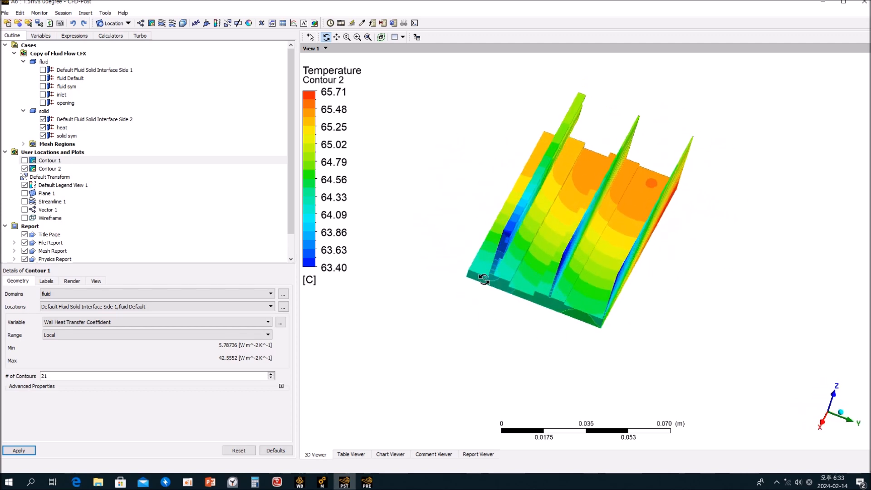
{"action": "left_click_drag", "start_coordinate": [499, 261], "coordinate": [480, 260]}
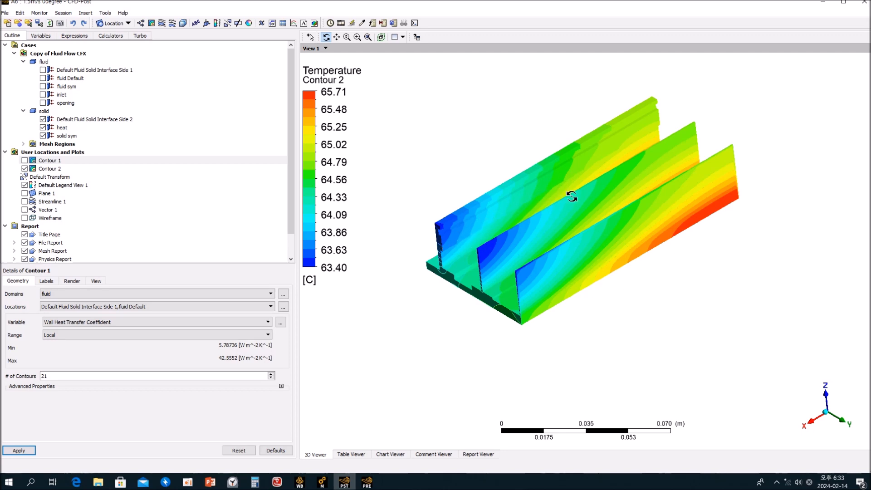
{"action": "left_click_drag", "start_coordinate": [569, 186], "coordinate": [575, 167]}
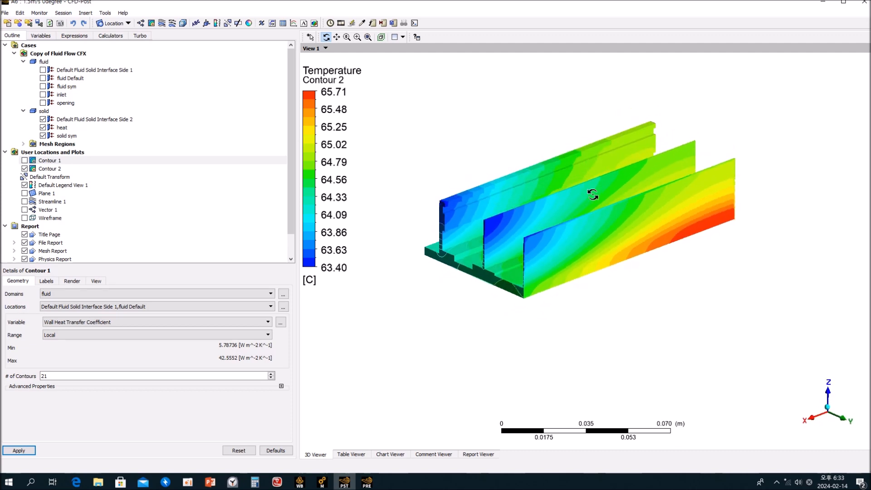
{"action": "left_click_drag", "start_coordinate": [600, 196], "coordinate": [621, 200]}
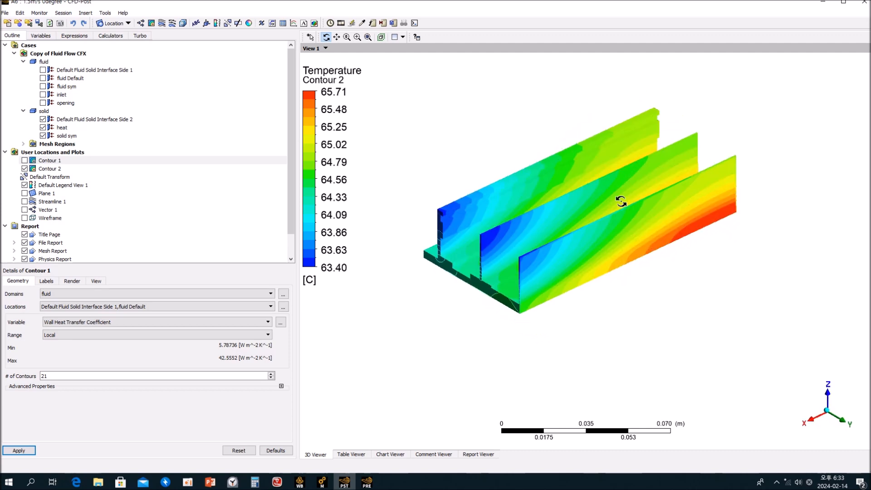
Swap Contour 2 for Contour 1 to compare the wall heat transfer coefficient with temperature, and restore Contour 2.
{"action": "left_click", "coordinate": [24, 168]}
{"action": "left_click", "coordinate": [24, 160]}
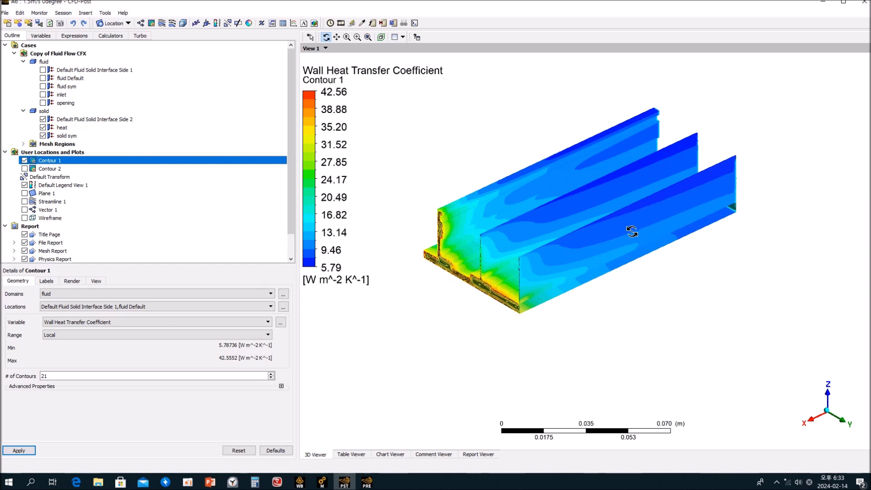
{"action": "left_click", "coordinate": [25, 160]}
{"action": "left_click", "coordinate": [24, 168]}
{"action": "mouse_move", "coordinate": [698, 227]}
{"action": "left_mouse_down"}
{"action": "mouse_move", "coordinate": [704, 263]}
{"action": "mouse_move", "coordinate": [705, 243]}
{"action": "mouse_move", "coordinate": [663, 151]}
{"action": "mouse_move", "coordinate": [692, 188]}
{"action": "mouse_move", "coordinate": [733, 196]}
{"action": "mouse_move", "coordinate": [699, 217]}
{"action": "left_mouse_up"}
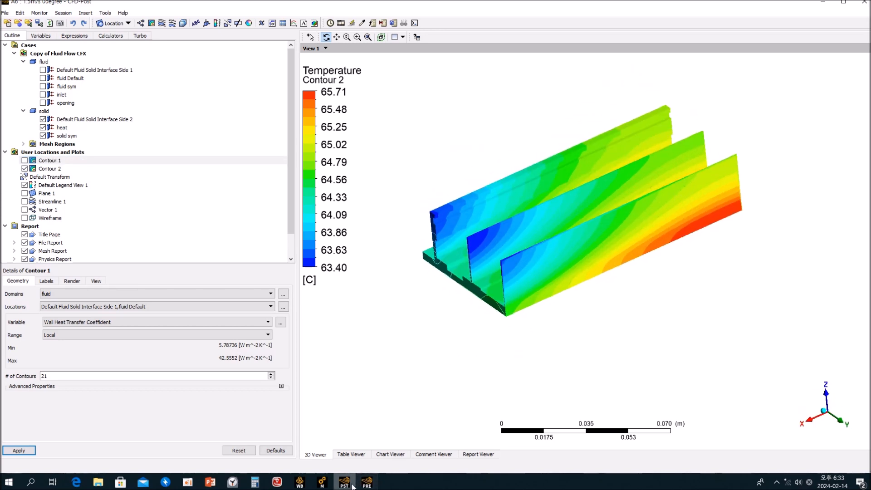
Switch to the Steady-State Thermal model in Mechanical and show the mesh elements on the Temperature result.
{"action": "mouse_move", "coordinate": [321, 482]}
{"action": "left_click", "coordinate": [223, 442]}
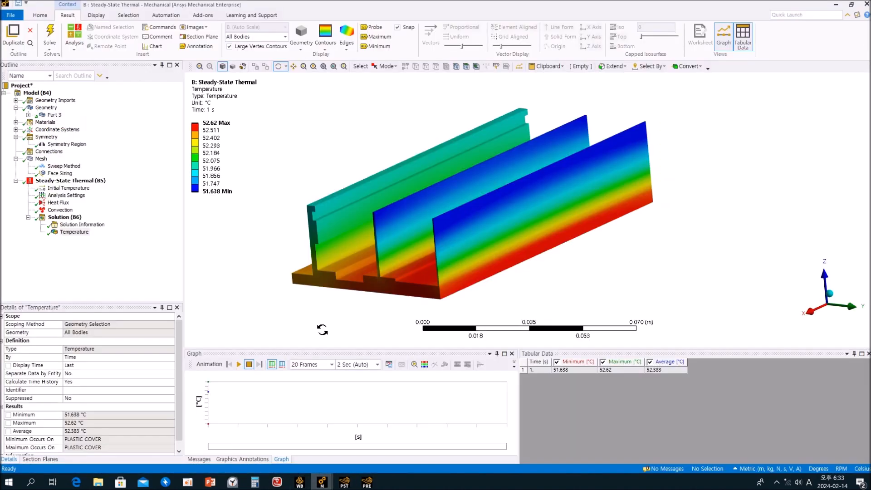
{"action": "left_click_drag", "start_coordinate": [471, 168], "coordinate": [505, 180]}
{"action": "left_click", "coordinate": [349, 48]}
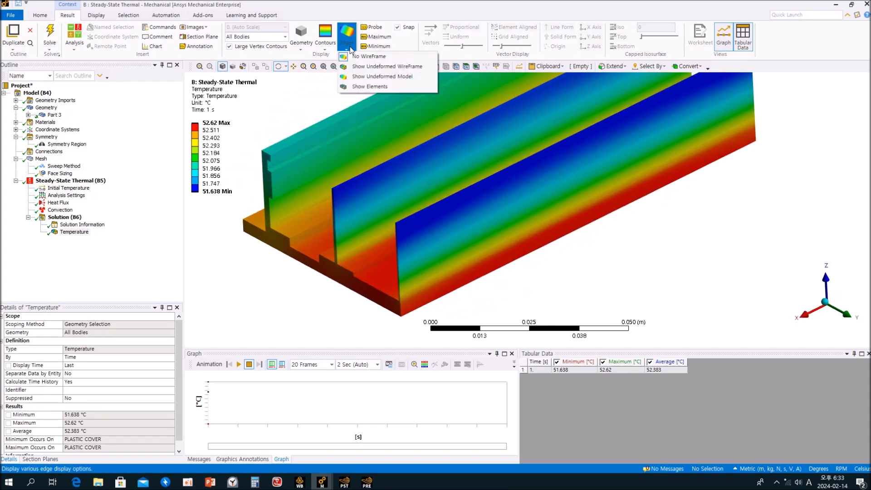
{"action": "left_click", "coordinate": [359, 87]}
{"action": "left_click_drag", "start_coordinate": [356, 82], "coordinate": [500, 173]}
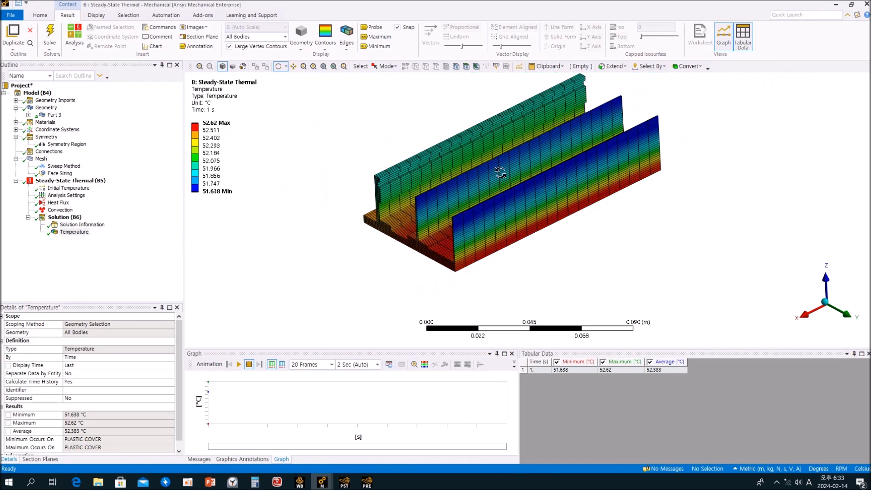
Display the Temperature result as Contour Bands and inspect the bands along the heat sink fins.
{"action": "left_click", "coordinate": [325, 40]}
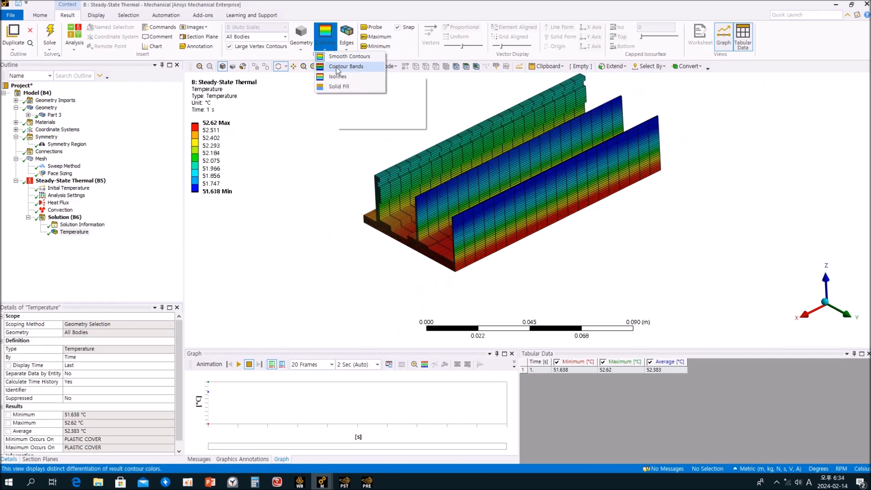
{"action": "left_click", "coordinate": [341, 66]}
{"action": "left_click_drag", "start_coordinate": [498, 158], "coordinate": [512, 176]}
{"action": "left_click_drag", "start_coordinate": [515, 202], "coordinate": [524, 167]}
{"action": "left_click_drag", "start_coordinate": [619, 162], "coordinate": [621, 204]}
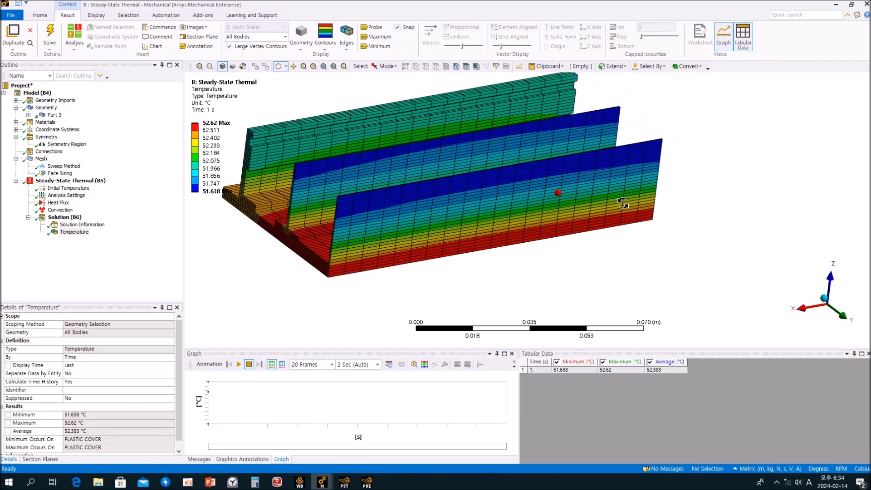
{"action": "left_click_drag", "start_coordinate": [435, 127], "coordinate": [522, 154]}
Review the faces scoped to the Convection load, and return to the Temperature result.
{"action": "left_click", "coordinate": [58, 211]}
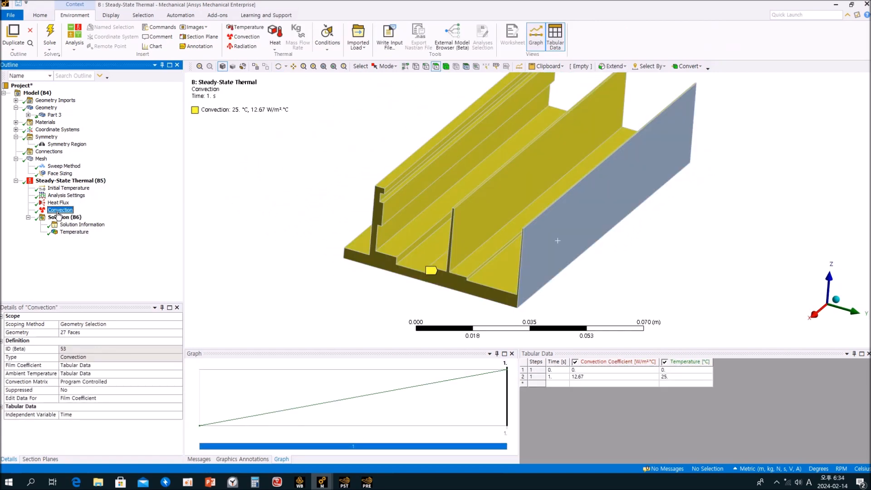
{"action": "left_click_drag", "start_coordinate": [610, 214], "coordinate": [589, 209]}
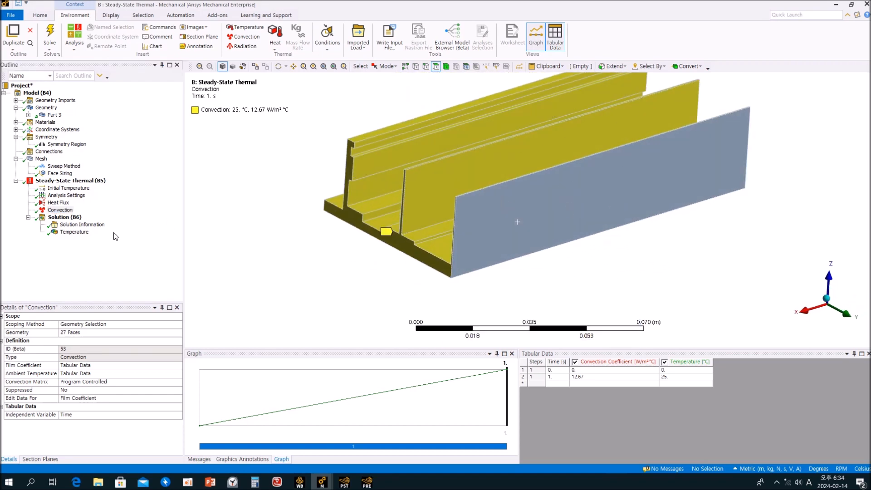
{"action": "left_click", "coordinate": [116, 232]}
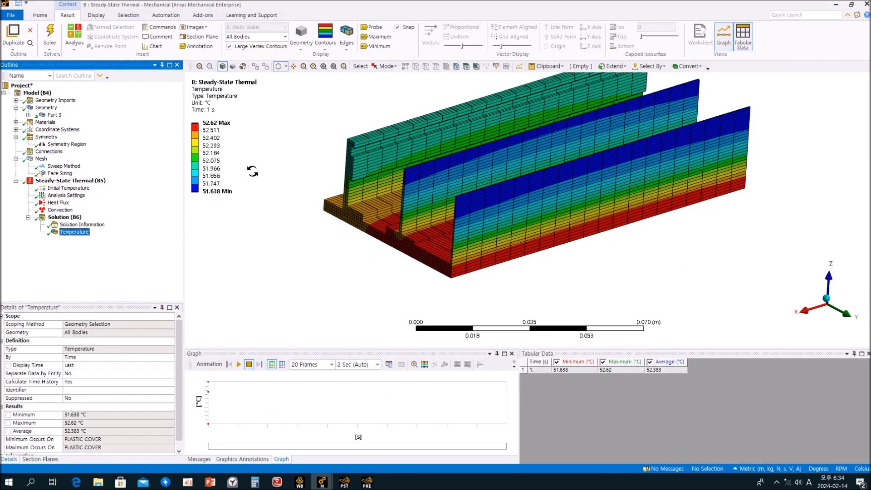
Switch to CFD-Post, inspect Contour 2's temperature from the fin ends, and select Default Fluid Solid Interface Side 1 in the fluid domain.
{"action": "left_click", "coordinate": [344, 482]}
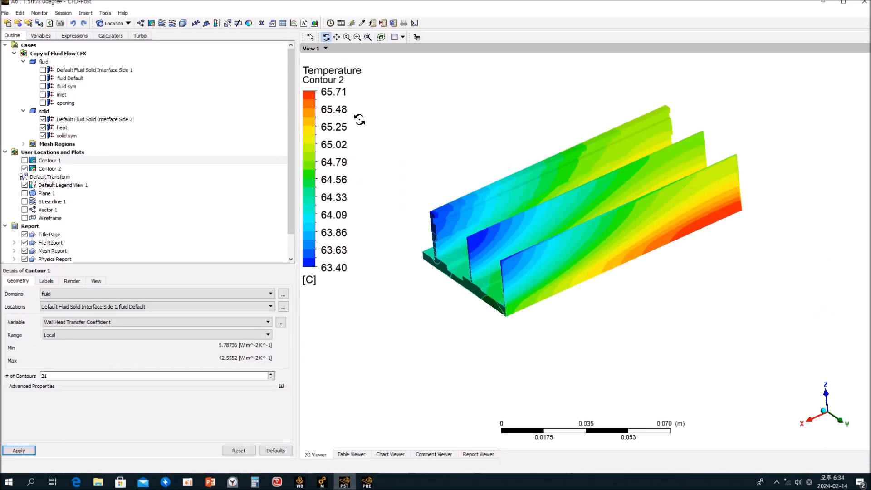
{"action": "left_click_drag", "start_coordinate": [573, 281], "coordinate": [620, 227]}
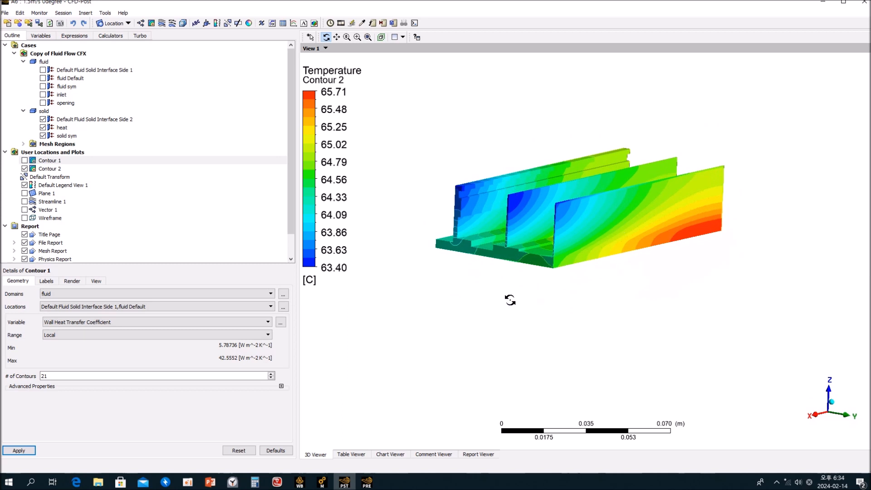
{"action": "left_click", "coordinate": [200, 203]}
{"action": "left_click", "coordinate": [183, 179]}
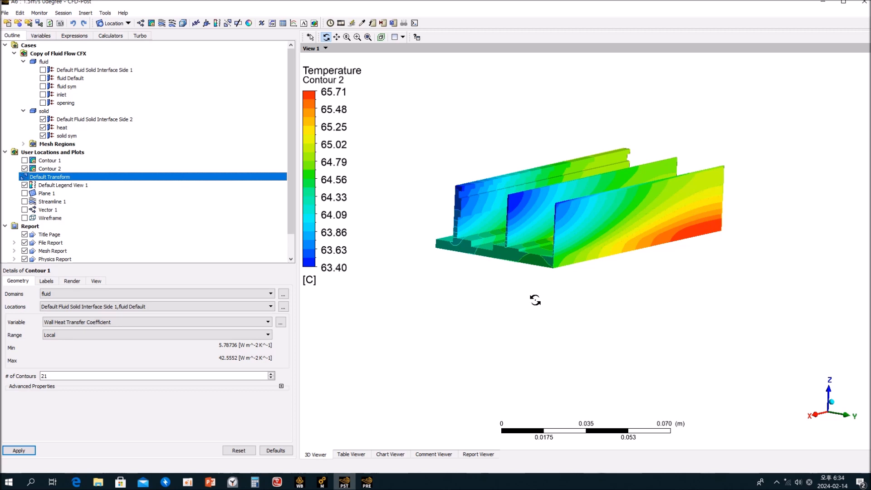
{"action": "left_click", "coordinate": [574, 286]}
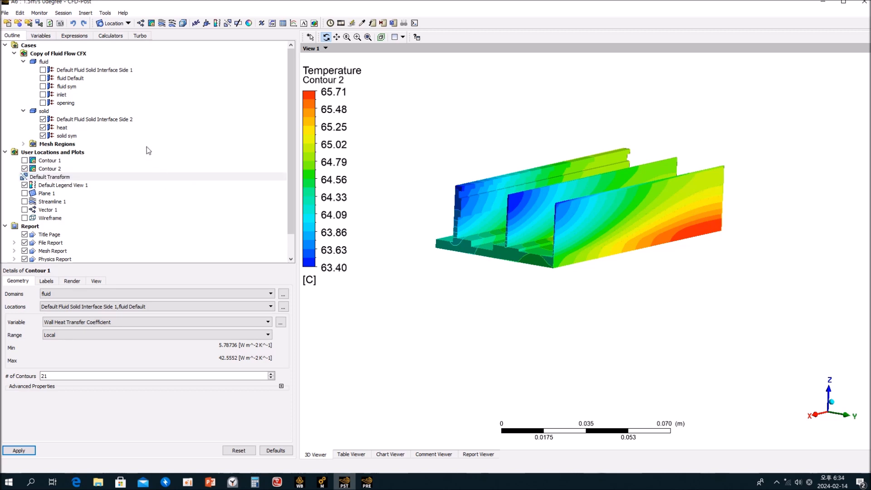
{"action": "left_click", "coordinate": [104, 71]}
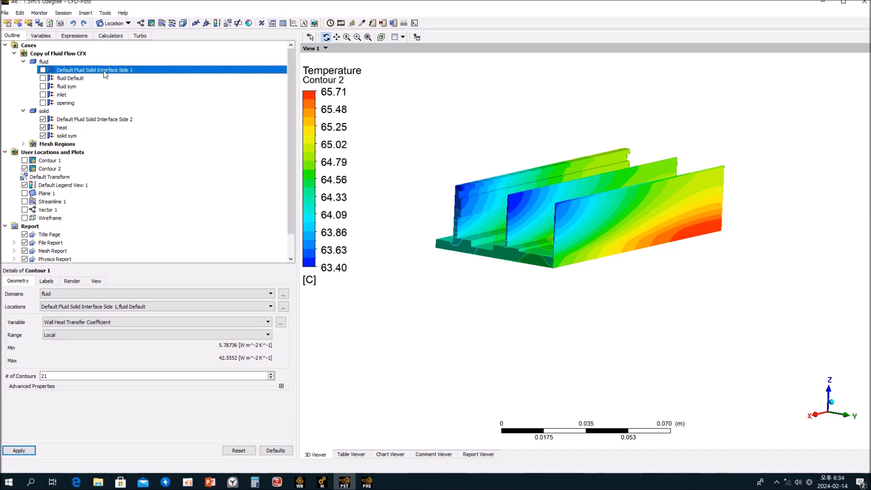
Switch to CFX-Pre, close the heat boundary's details, and inspect the faces of Default Fluid Solid Interface Side 1 around the heat sink.
{"action": "left_click", "coordinate": [366, 482]}
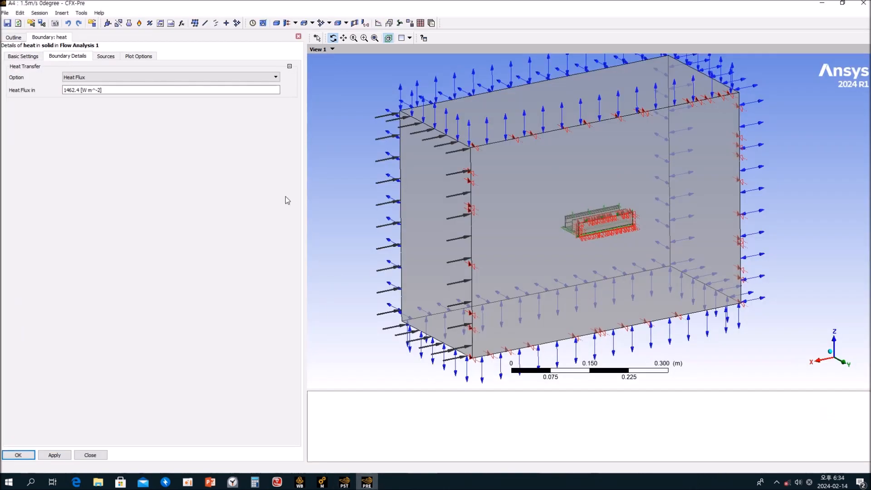
{"action": "left_click", "coordinate": [101, 455]}
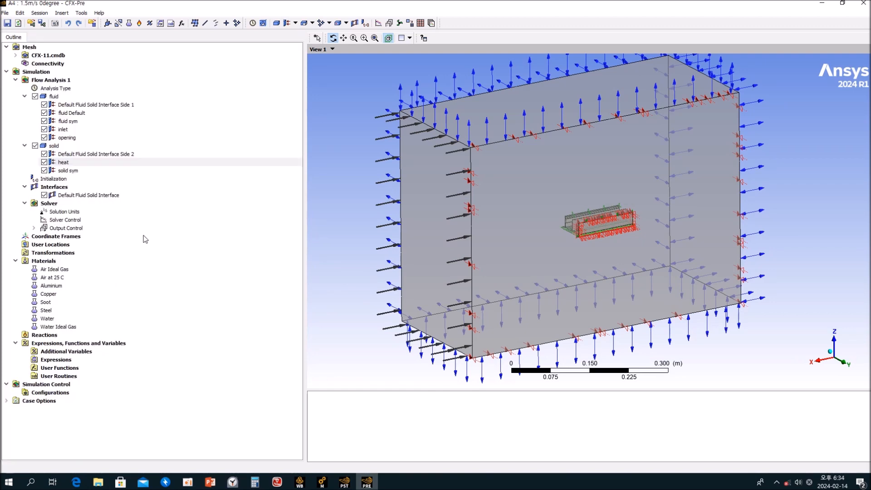
{"action": "left_click", "coordinate": [159, 171]}
{"action": "left_click", "coordinate": [115, 105]}
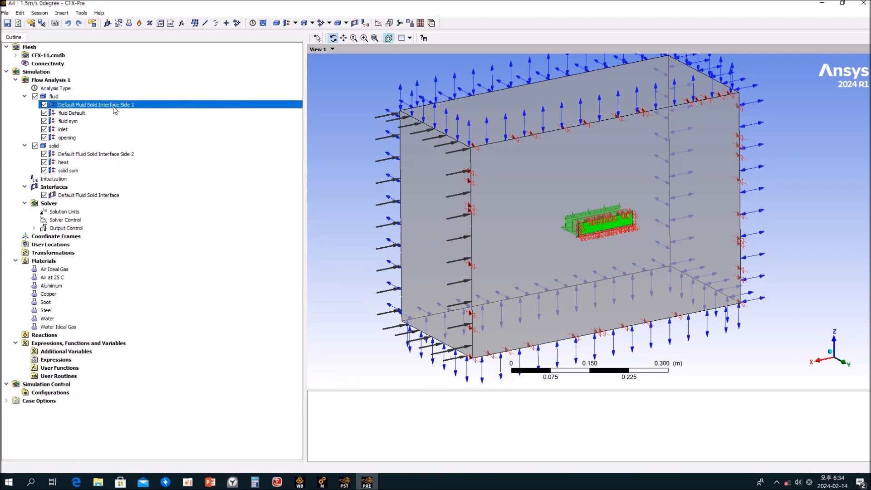
{"action": "middle_click_drag", "start_coordinate": [568, 270], "coordinate": [567, 226]}
{"action": "scroll", "coordinate": [567, 225], "scroll_direction": "up", "scroll_amount": 2}
{"action": "middle_click_drag", "start_coordinate": [579, 192], "coordinate": [558, 251], "text": "ctrl"}
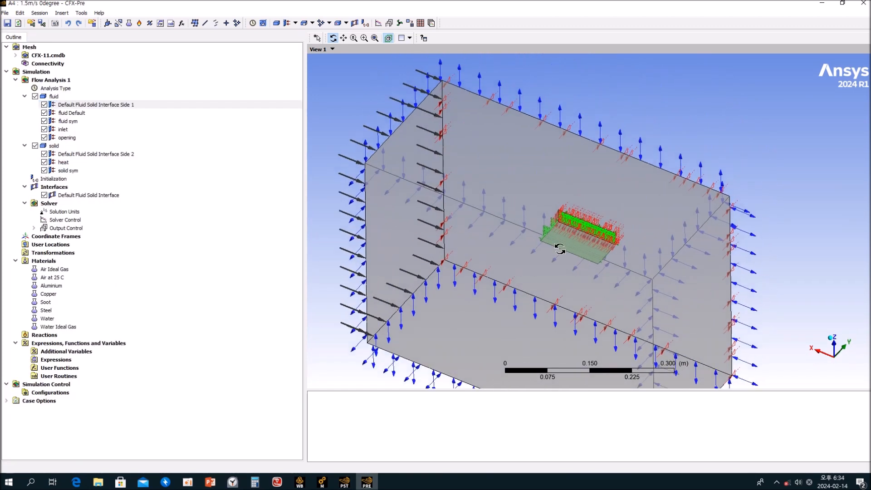
{"action": "scroll", "coordinate": [558, 251], "scroll_direction": "up", "scroll_amount": 3}
{"action": "scroll", "coordinate": [559, 250], "scroll_direction": "up", "scroll_amount": 5}
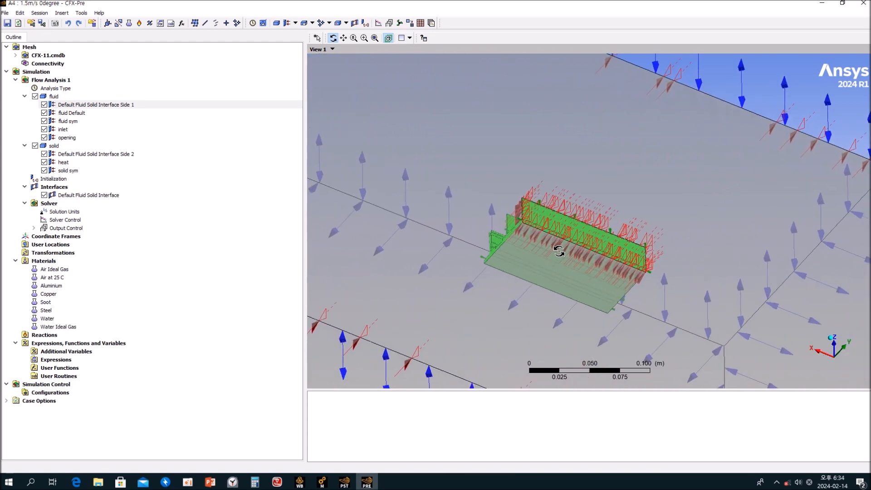
{"action": "middle_click_drag", "start_coordinate": [554, 261], "coordinate": [597, 211]}
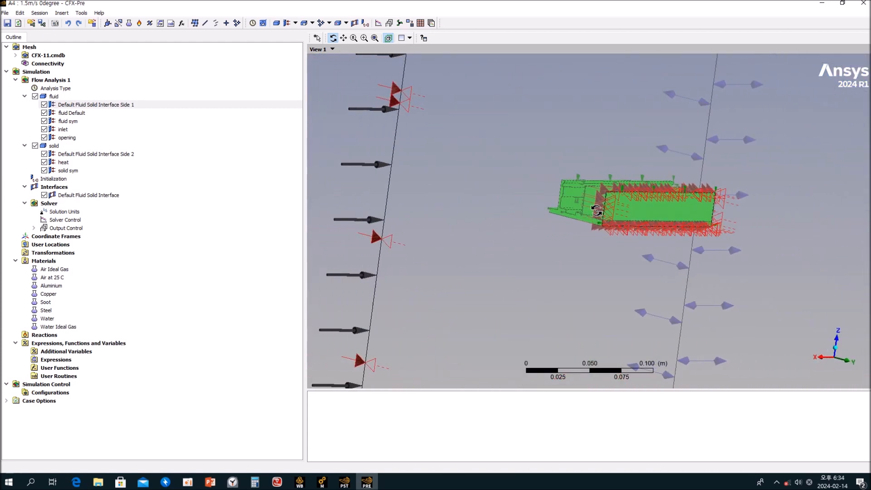
Highlight the Default Fluid Solid Interface under Interfaces and check which faces it covers on the heat sink's underside.
{"action": "left_click", "coordinate": [225, 196]}
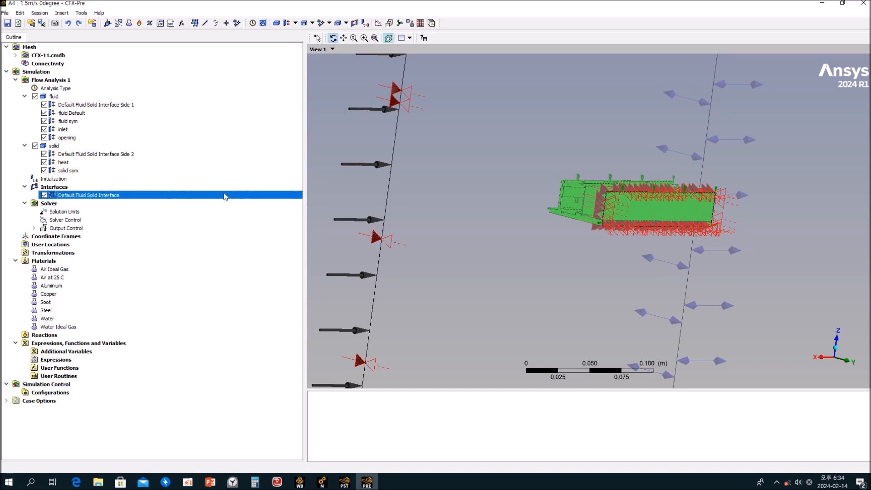
{"action": "left_click", "coordinate": [392, 407]}
{"action": "left_click", "coordinate": [88, 196]}
{"action": "left_click_drag", "start_coordinate": [538, 270], "coordinate": [546, 247]}
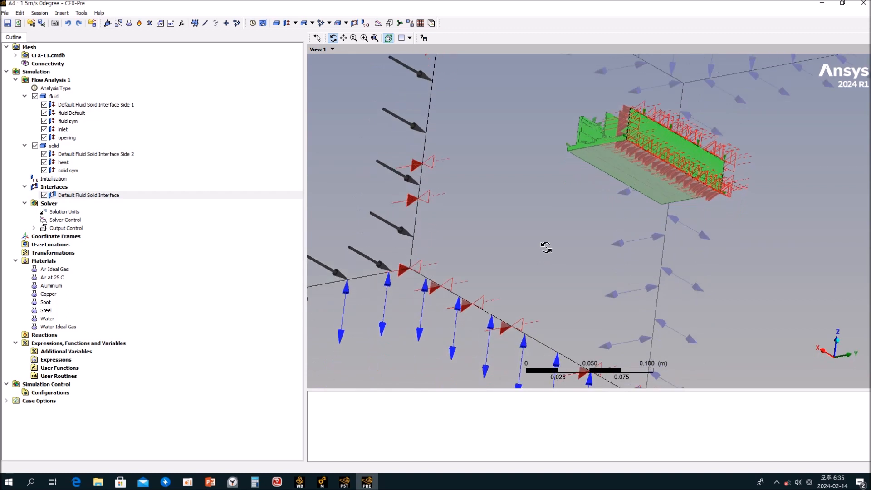
Open the Default Fluid Solid Interface details and examine the region lists of Interface Side 1 and Side 2.
{"action": "double_click", "coordinate": [88, 196]}
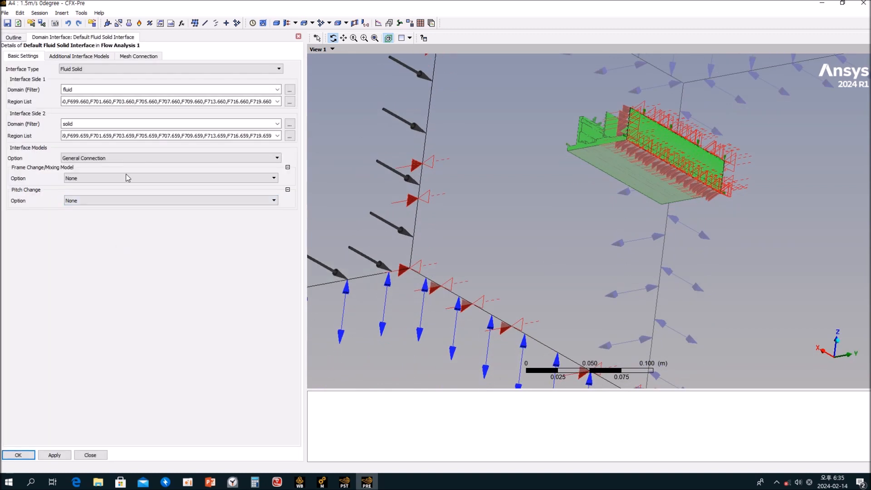
{"action": "left_click", "coordinate": [146, 101]}
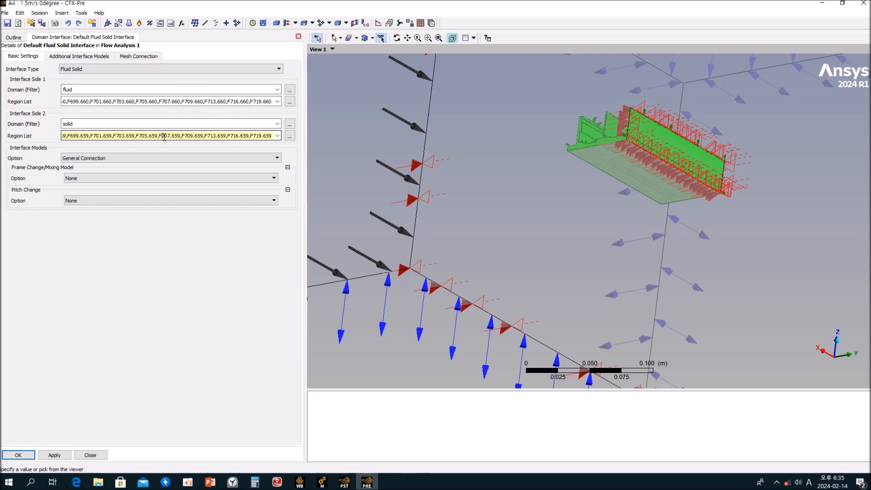
{"action": "left_click", "coordinate": [165, 248]}
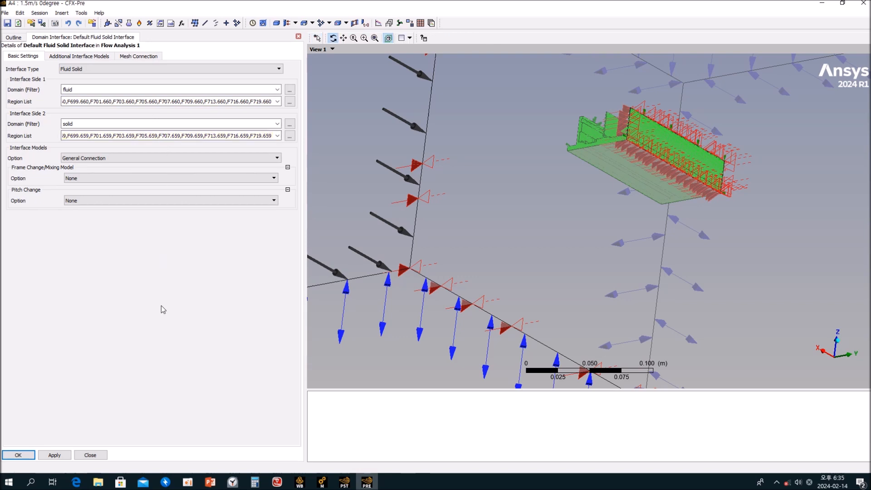
Close the Default Fluid Solid Interface details and inspect the interface and boundary markers around the heat sink and surrounding fluid domain.
{"action": "left_click", "coordinate": [90, 454]}
{"action": "left_click_drag", "start_coordinate": [546, 208], "coordinate": [526, 256]}
{"action": "scroll", "coordinate": [526, 256], "scroll_direction": "up", "scroll_amount": 5}
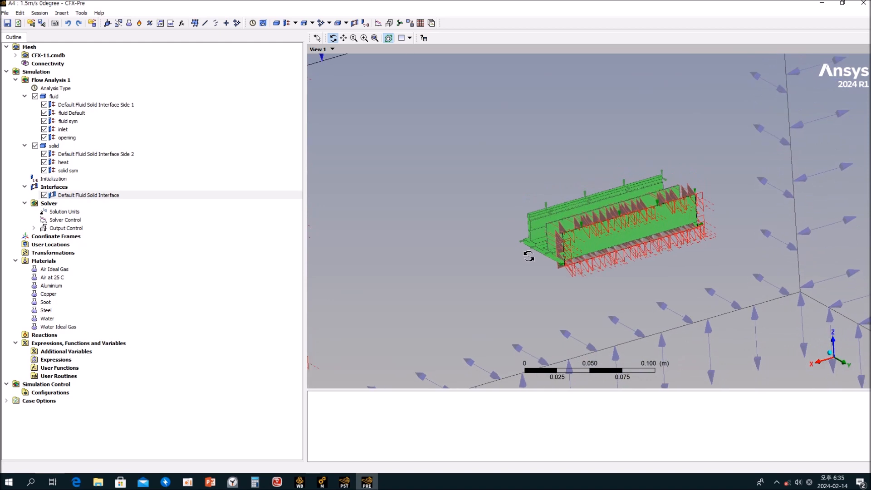
{"action": "scroll", "coordinate": [526, 257], "scroll_direction": "up", "scroll_amount": 5}
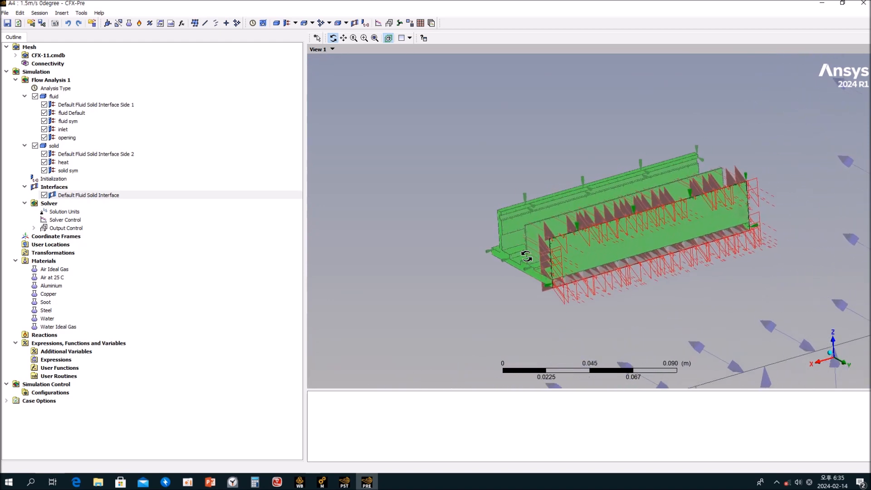
{"action": "left_click_drag", "start_coordinate": [548, 260], "coordinate": [608, 163]}
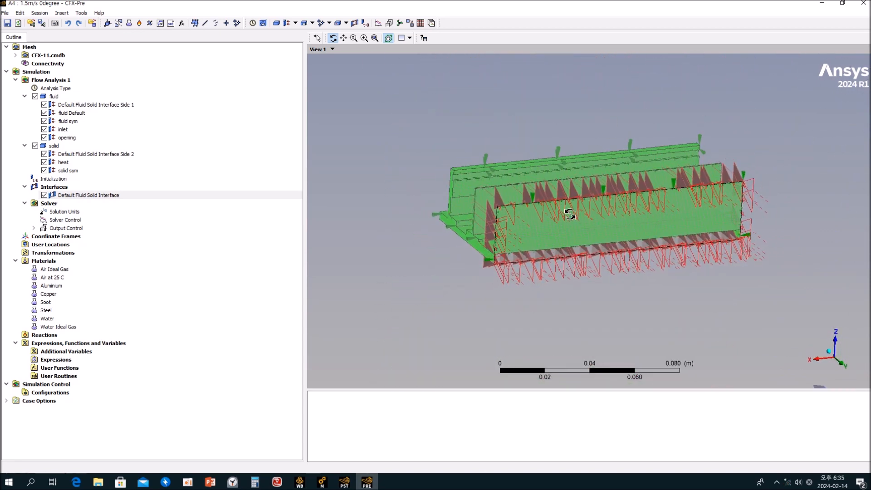
{"action": "scroll", "coordinate": [538, 237], "scroll_direction": "down", "scroll_amount": 6}
{"action": "scroll", "coordinate": [538, 237], "scroll_direction": "down", "scroll_amount": 5}
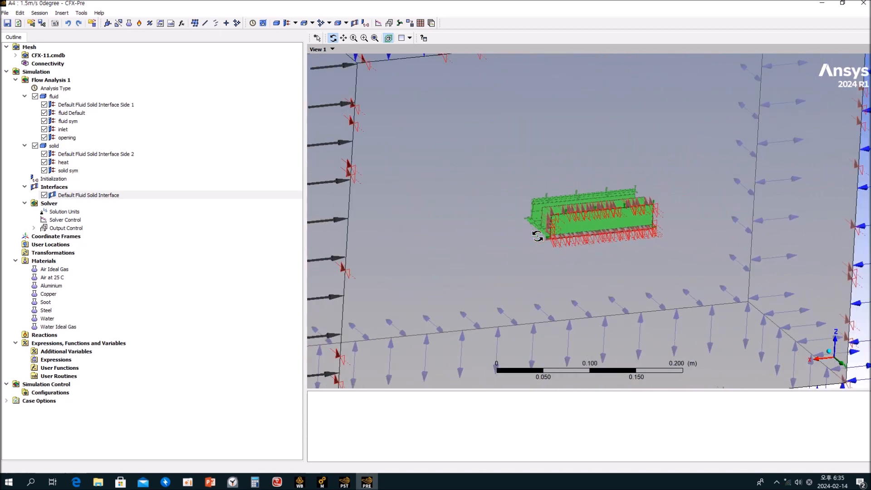
{"action": "left_click_drag", "start_coordinate": [579, 220], "coordinate": [628, 213]}
Switch to the Steady-State Thermal model in Mechanical and remove the heat sink's flat underside face from the Convection scope.
{"action": "left_click", "coordinate": [326, 487]}
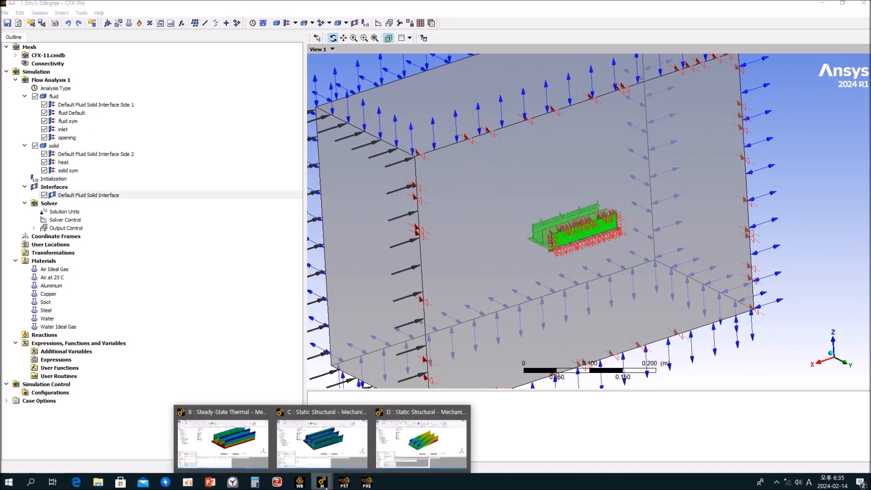
{"action": "left_click", "coordinate": [248, 444]}
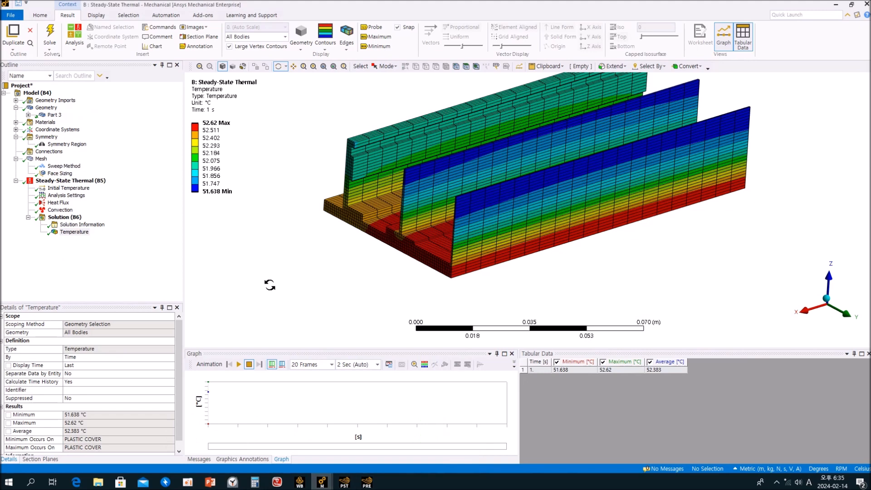
{"action": "left_click", "coordinate": [60, 210]}
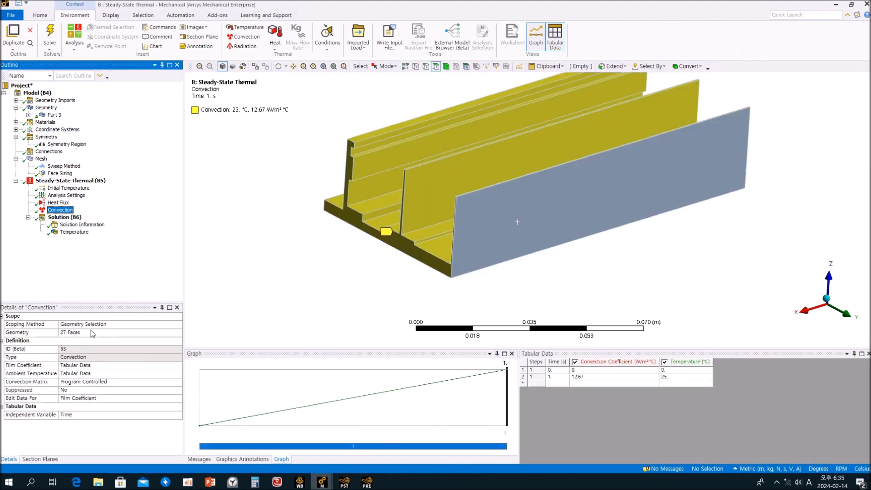
{"action": "left_click", "coordinate": [84, 333]}
{"action": "middle_click_drag", "start_coordinate": [476, 276], "coordinate": [478, 238]}
{"action": "left_click", "coordinate": [445, 302], "text": "ctrl"}
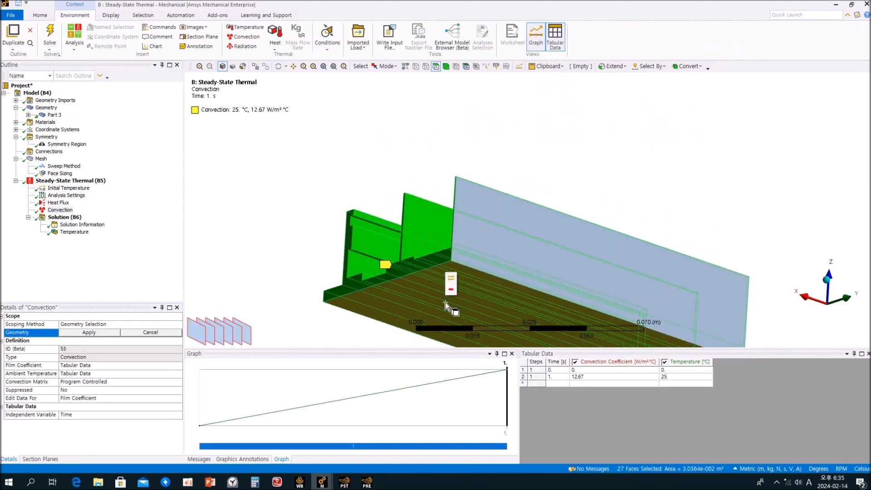
{"action": "left_click", "coordinate": [78, 334]}
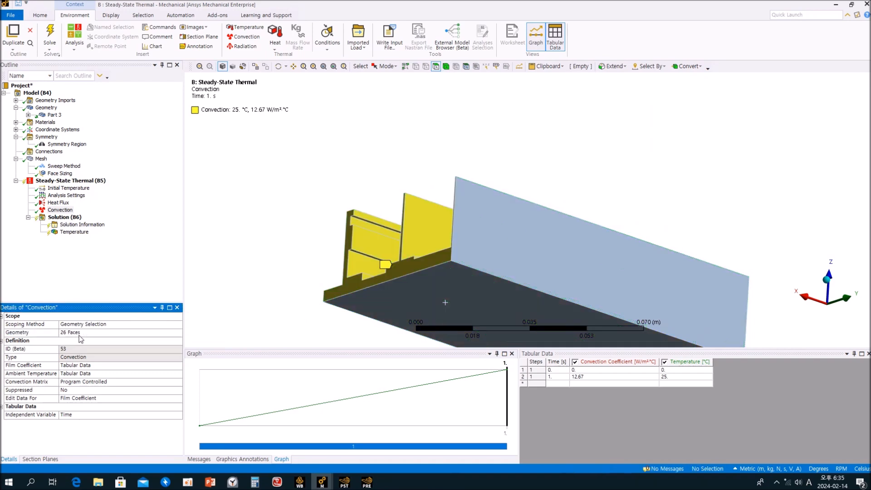
Solve the steady-state thermal analysis with the reduced convection scope and display its Temperature result on the heat sink.
{"action": "middle_click_drag", "start_coordinate": [263, 286], "coordinate": [313, 186]}
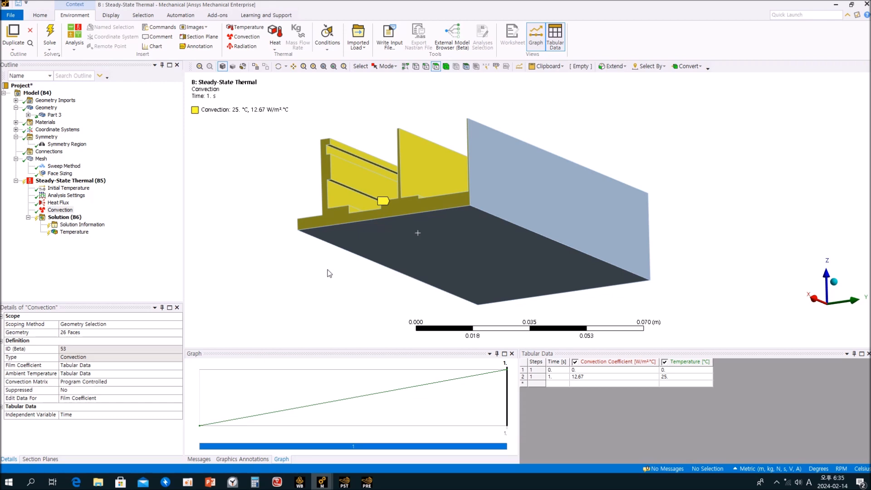
{"action": "middle_click_drag", "start_coordinate": [345, 282], "coordinate": [489, 255]}
{"action": "left_click", "coordinate": [152, 265]}
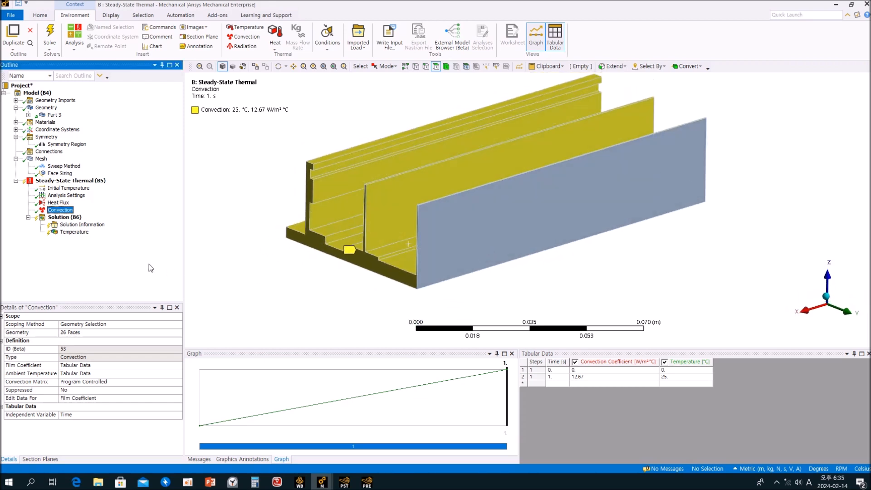
{"action": "left_click", "coordinate": [50, 37]}
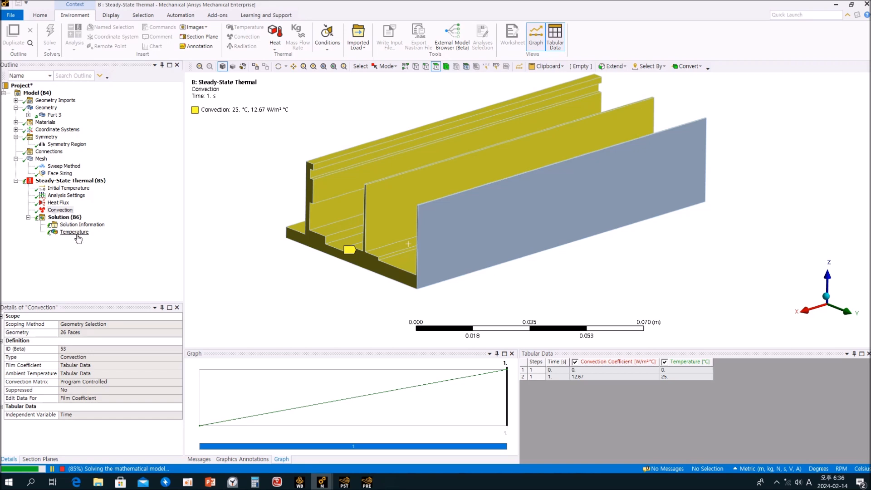
{"action": "middle_click_drag", "start_coordinate": [360, 284], "coordinate": [499, 267]}
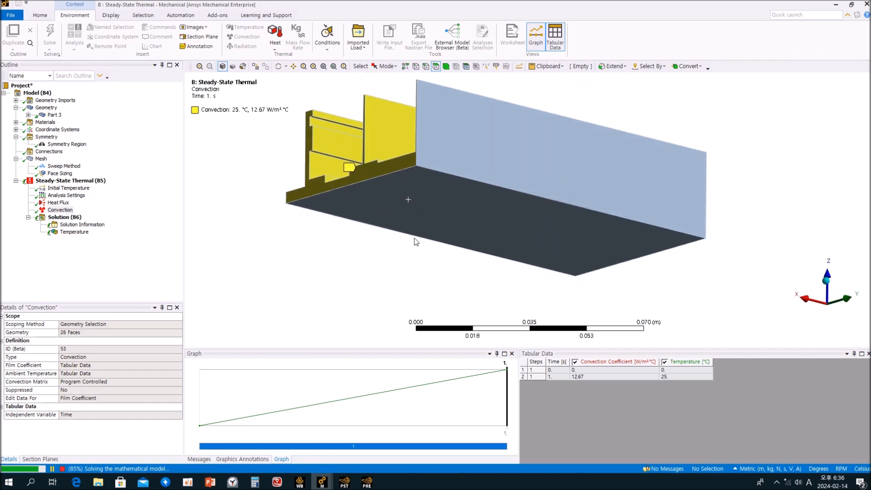
{"action": "middle_click_drag", "start_coordinate": [404, 227], "coordinate": [382, 245]}
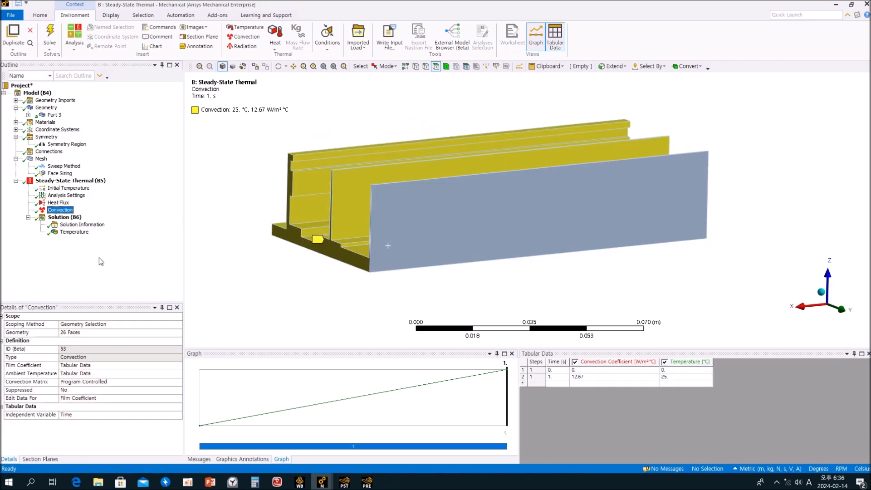
{"action": "left_click", "coordinate": [81, 232]}
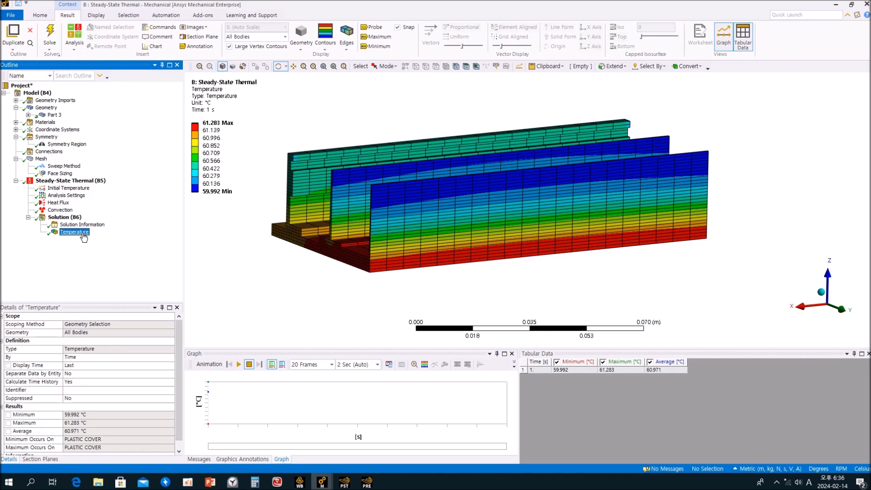
{"action": "middle_click_drag", "start_coordinate": [482, 256], "coordinate": [467, 294]}
Switch to CFD-Post, examine Contour 2's temperature on the heat sink, and check where Plane 1 cuts it before hiding the plane again.
{"action": "left_click", "coordinate": [344, 481]}
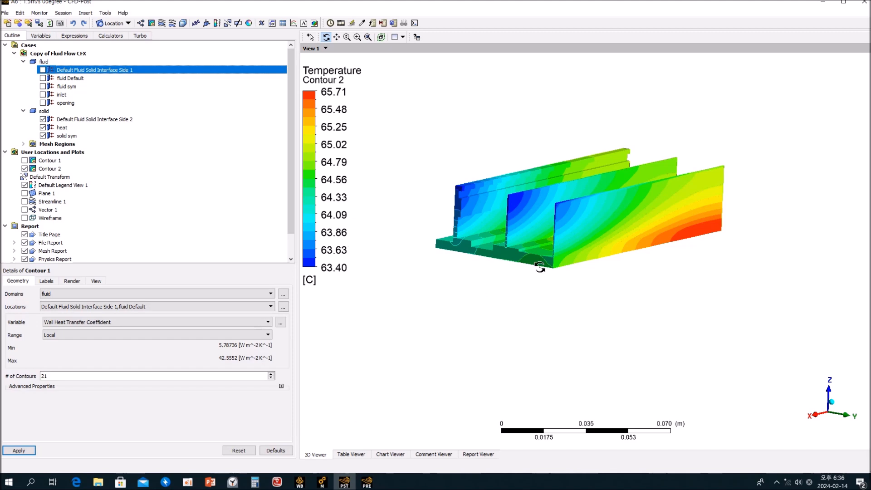
{"action": "left_click_drag", "start_coordinate": [620, 243], "coordinate": [599, 244]}
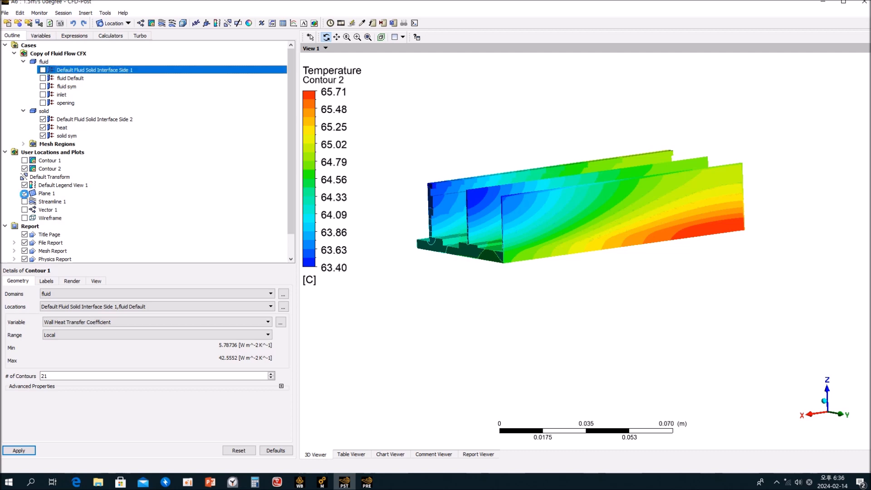
{"action": "left_click", "coordinate": [25, 193]}
{"action": "left_click_drag", "start_coordinate": [567, 213], "coordinate": [515, 213]}
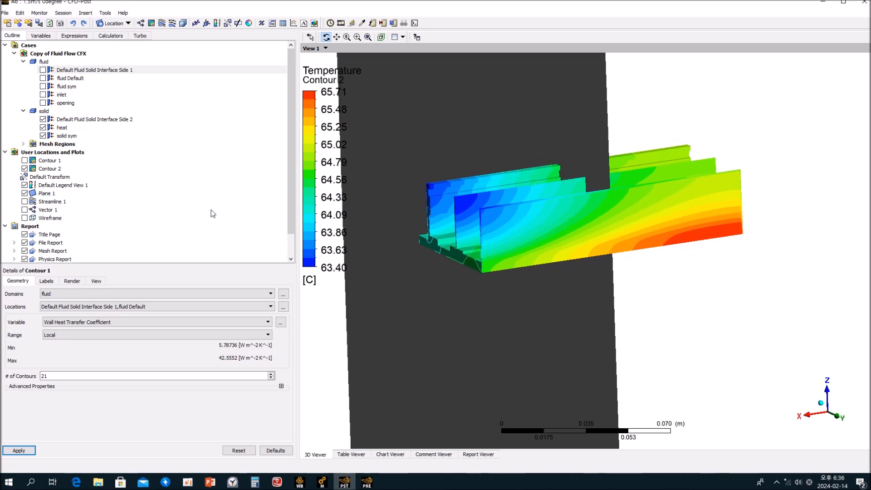
{"action": "left_click", "coordinate": [195, 191]}
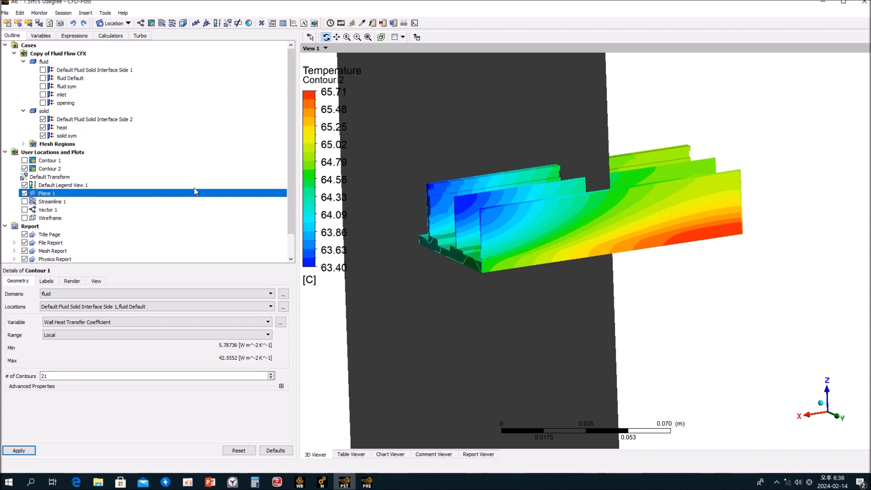
{"action": "left_click", "coordinate": [24, 193]}
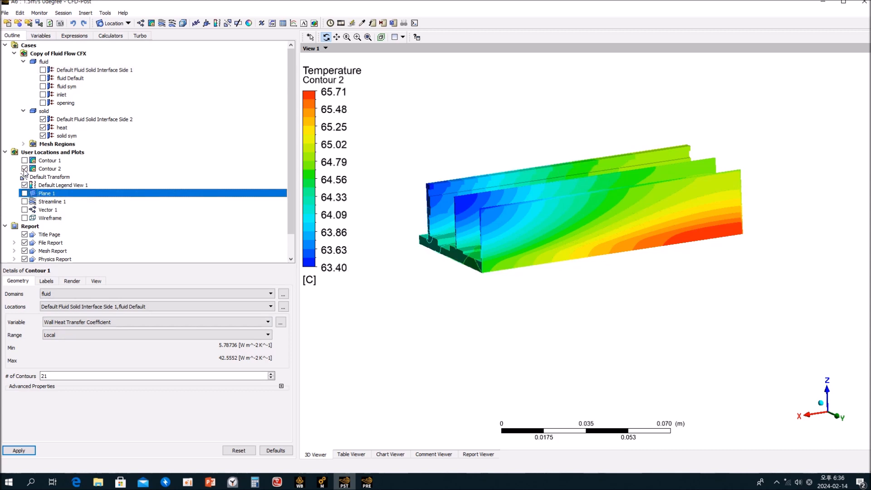
Set Contour 2's domains to All Domains and its locations to fluid sym and solid sym, and apply the change.
{"action": "left_click", "coordinate": [51, 168]}
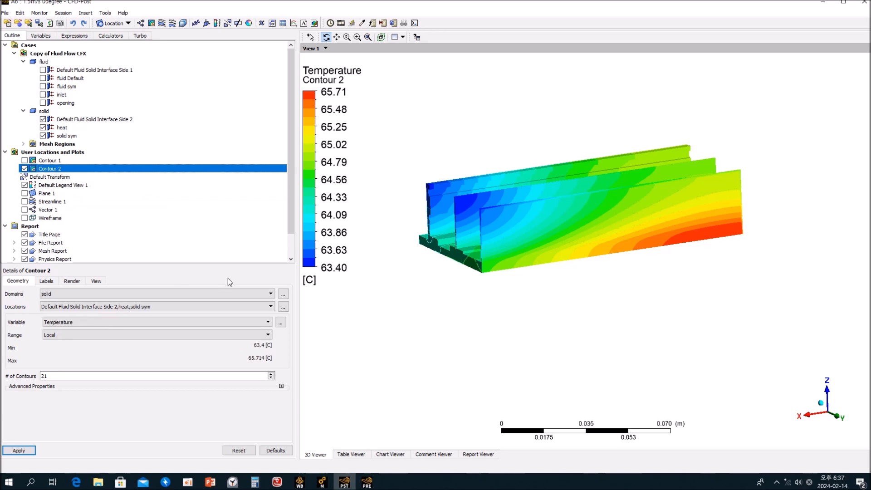
{"action": "left_click", "coordinate": [283, 306]}
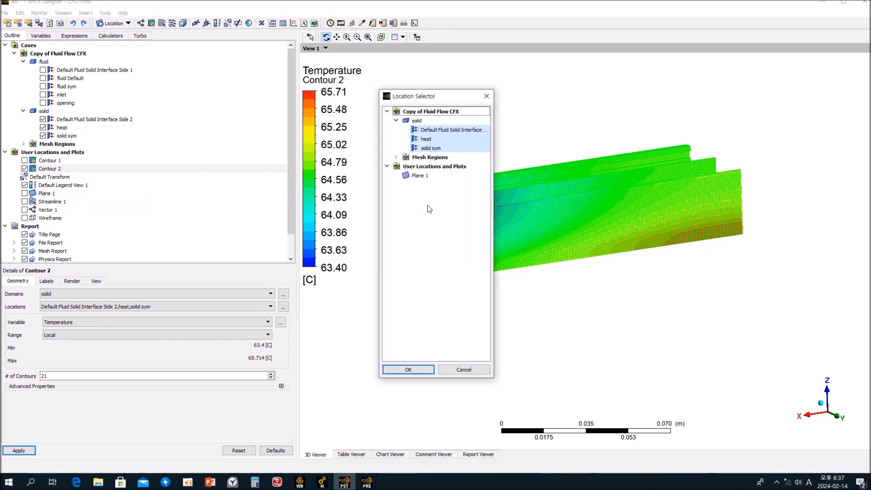
{"action": "left_click", "coordinate": [474, 370]}
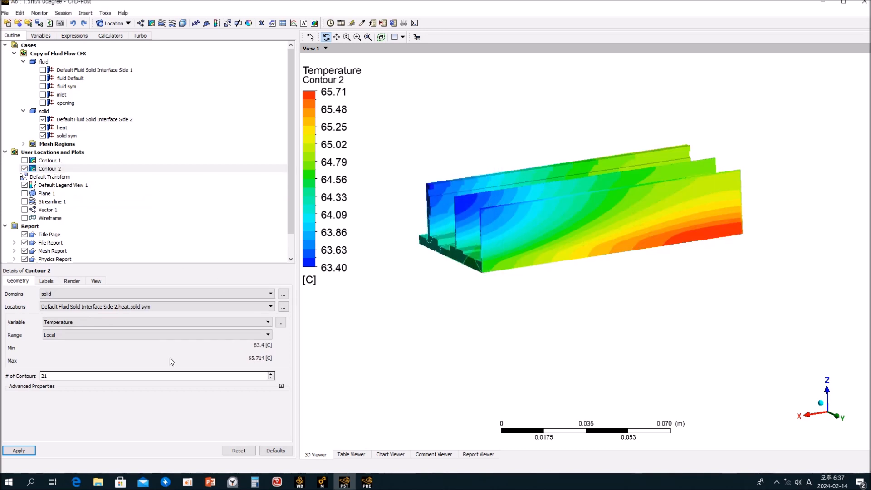
{"action": "left_click", "coordinate": [235, 293]}
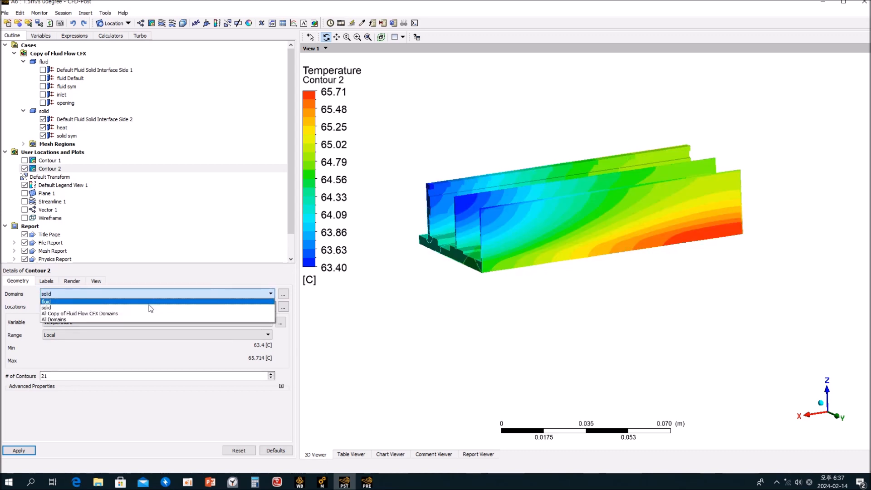
{"action": "left_click", "coordinate": [140, 319]}
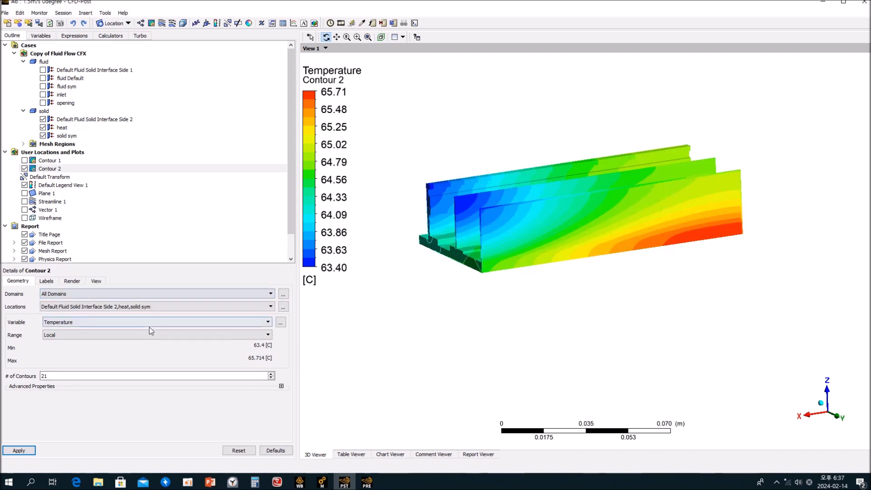
{"action": "left_click", "coordinate": [283, 306]}
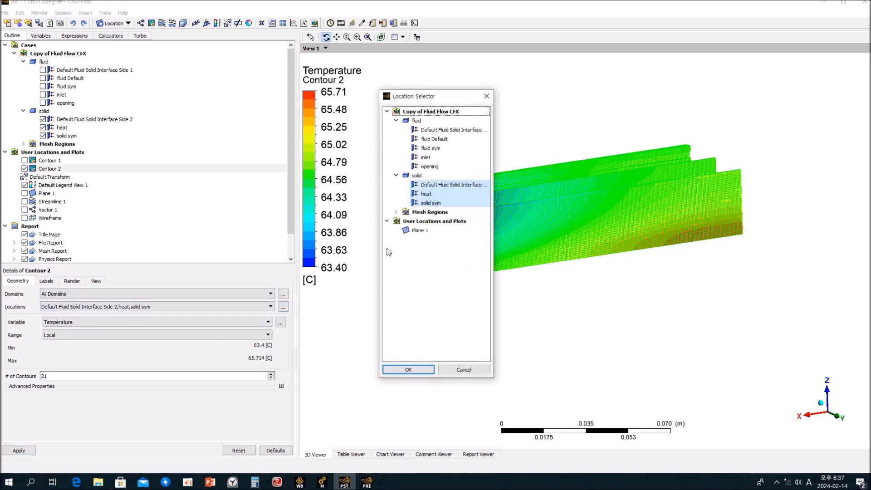
{"action": "left_click", "coordinate": [436, 148]}
{"action": "left_click", "coordinate": [431, 202], "text": "ctrl"}
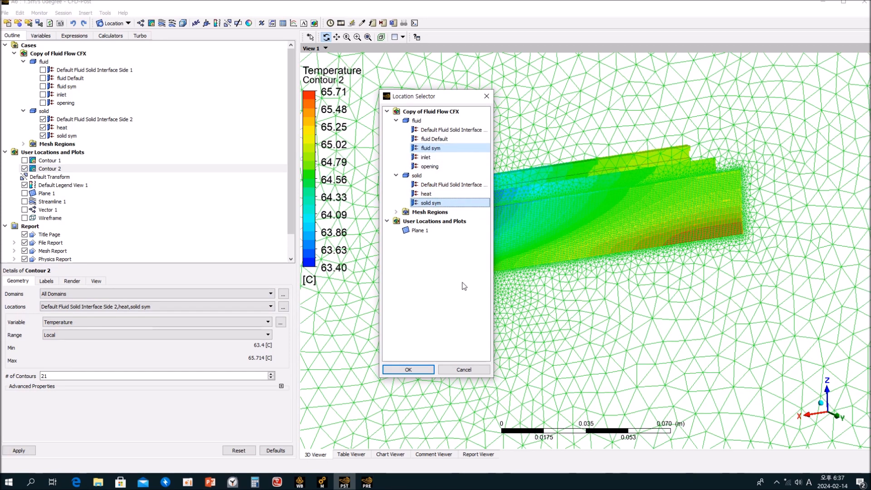
{"action": "left_click", "coordinate": [424, 369]}
{"action": "left_click", "coordinate": [19, 451]}
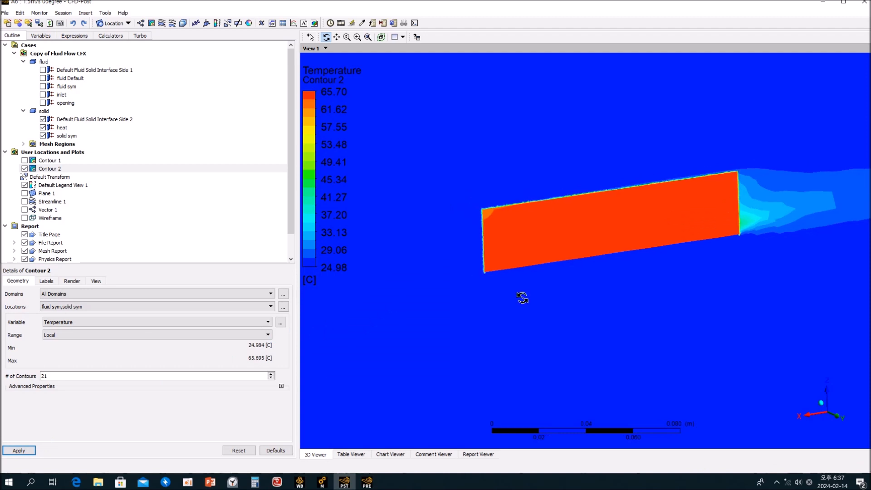
Examine Contour 2's temperature distribution on the symmetry plane around the fin's edges and in the wake behind it.
{"action": "left_click_drag", "start_coordinate": [523, 297], "coordinate": [554, 293]}
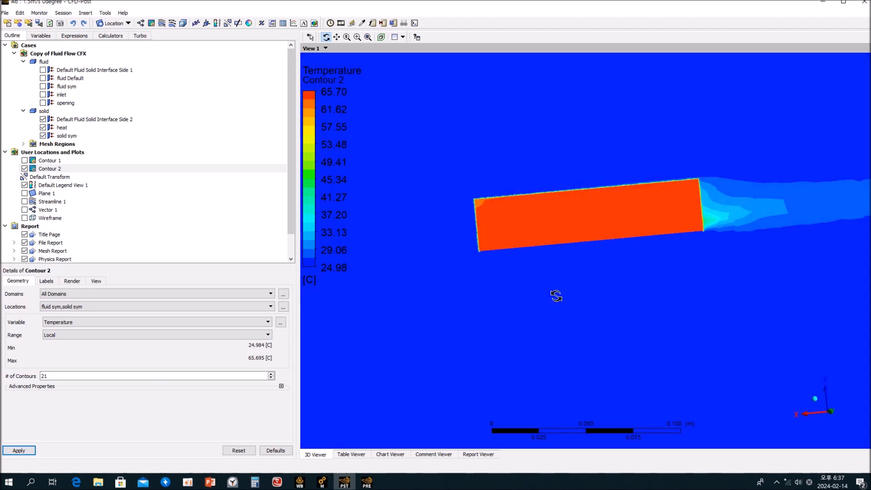
{"action": "left_click_drag", "start_coordinate": [631, 235], "coordinate": [650, 247]}
{"action": "scroll", "coordinate": [604, 245], "scroll_direction": "up", "scroll_amount": 5}
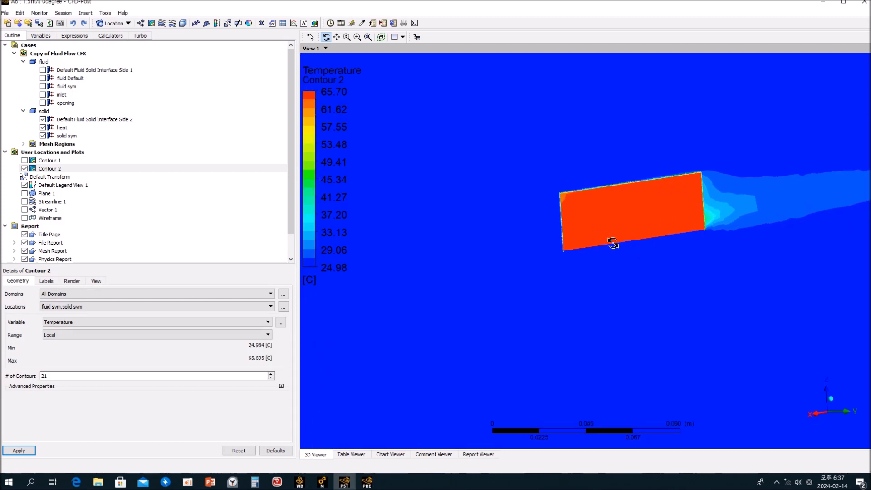
{"action": "scroll", "coordinate": [612, 243], "scroll_direction": "up", "scroll_amount": 3}
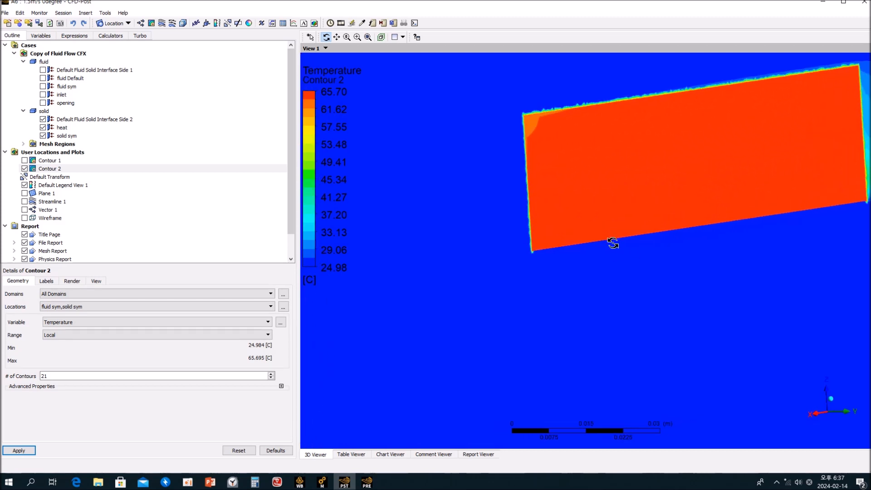
{"action": "middle_click_drag", "start_coordinate": [617, 241], "coordinate": [504, 328]}
{"action": "scroll", "coordinate": [685, 299], "scroll_direction": "up", "scroll_amount": 1}
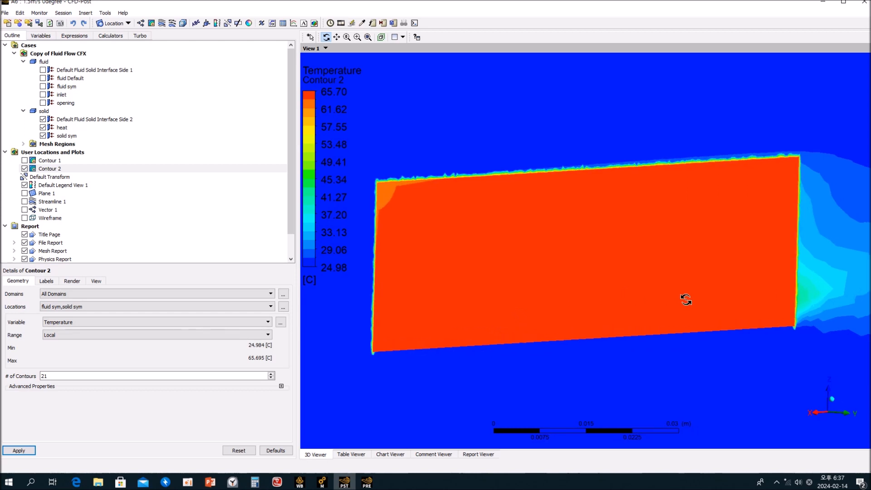
{"action": "left_click_drag", "start_coordinate": [725, 224], "coordinate": [701, 235]}
{"action": "scroll", "coordinate": [701, 235], "scroll_direction": "down", "scroll_amount": 3}
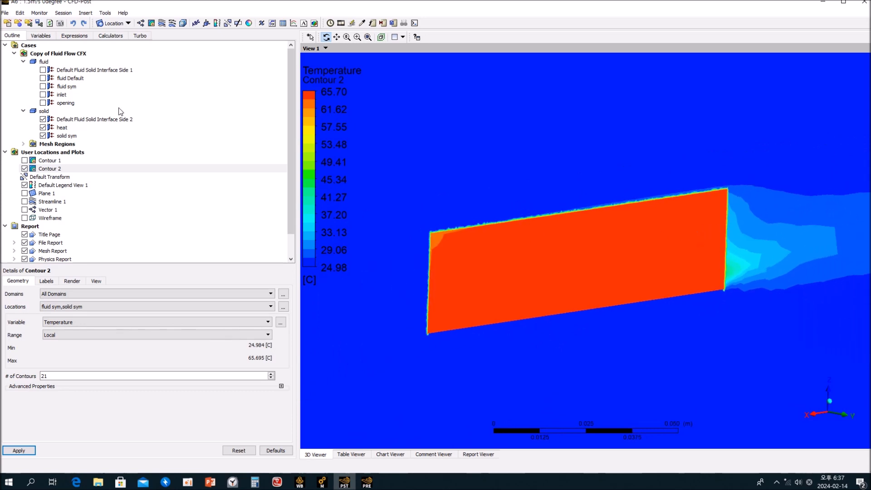
Calculate the area average of Wall Heat Transfer Coefficient on Default Fluid Solid Interface Side 1, clearing previous results on calculation.
{"action": "left_click", "coordinate": [124, 36]}
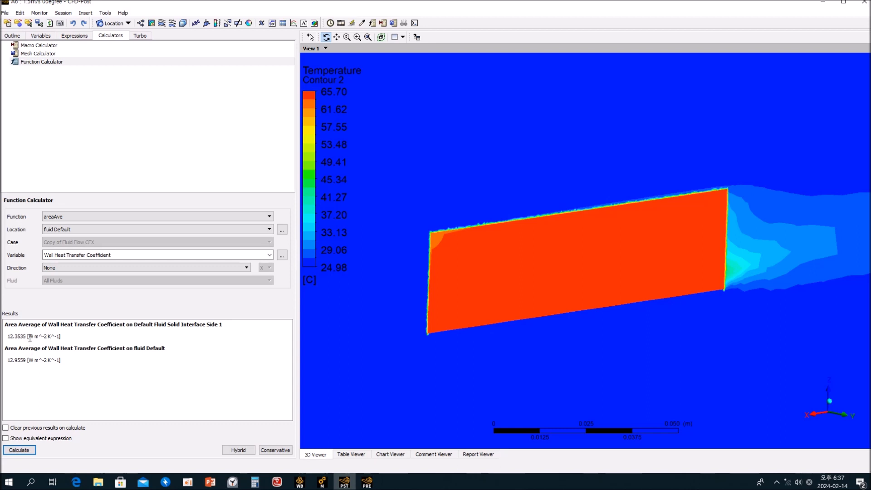
{"action": "left_click", "coordinate": [282, 230]}
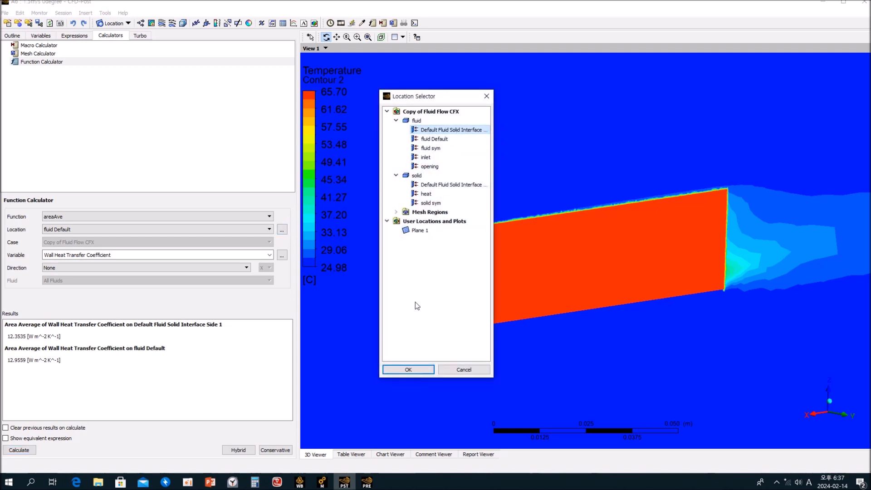
{"action": "left_click", "coordinate": [408, 369]}
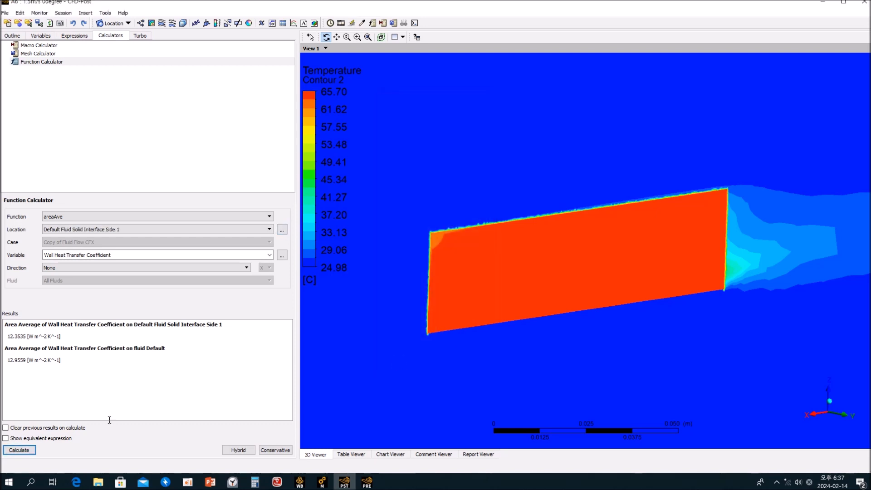
{"action": "left_click", "coordinate": [6, 428]}
{"action": "left_click", "coordinate": [19, 449]}
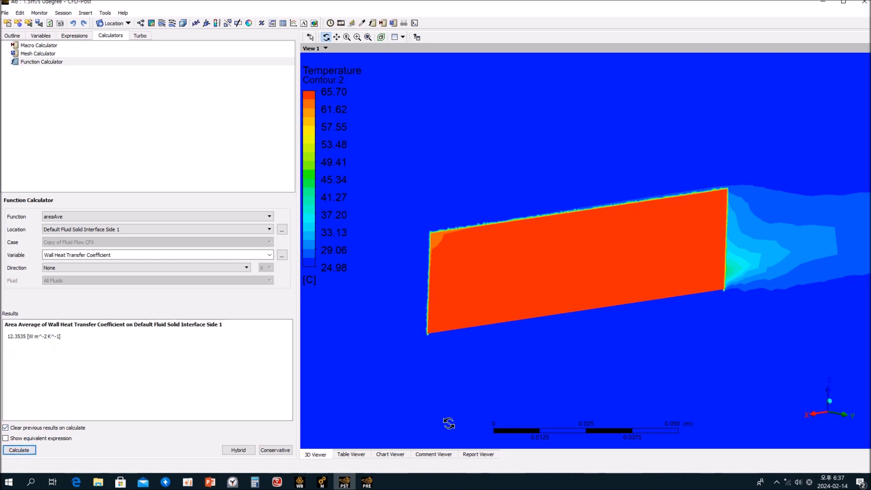
Switch to the Steady-State Thermal model in Mechanical and set the convection coefficient at 1 s to 12.354 W/m²·°C.
{"action": "left_click", "coordinate": [323, 482]}
{"action": "left_click", "coordinate": [223, 438]}
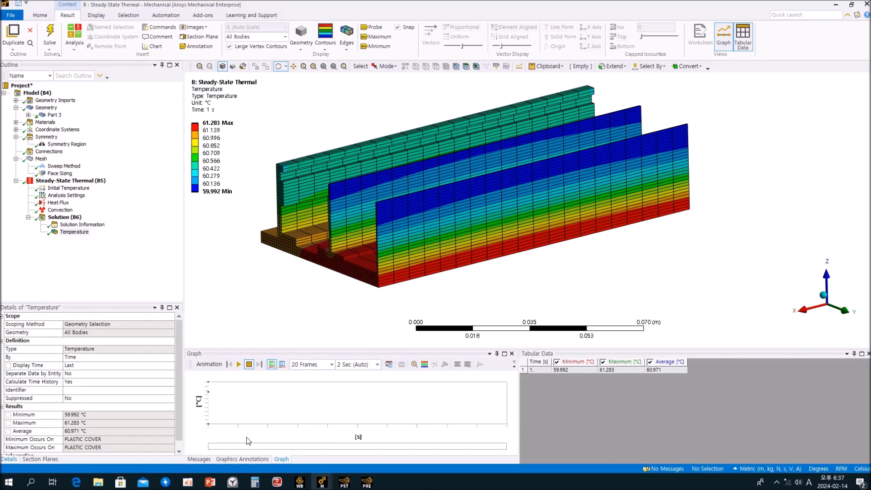
{"action": "left_click", "coordinate": [68, 211]}
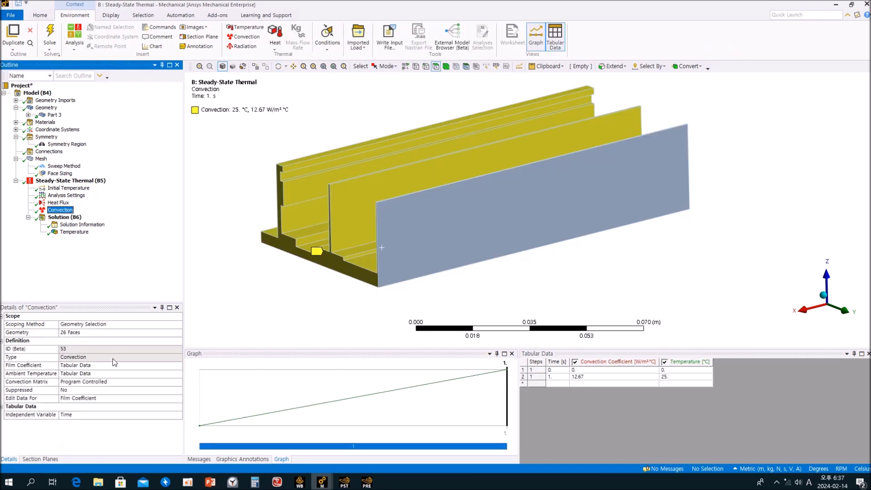
{"action": "left_click", "coordinate": [588, 377]}
{"action": "type", "text": "12"}
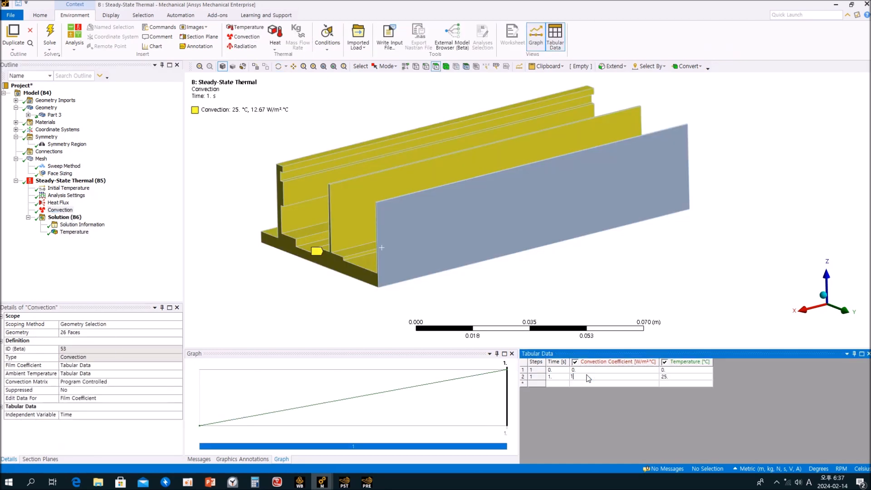
{"action": "key", "text": "Tab"}
Solve the steady-state thermal analysis with the updated convection coefficient and display its Temperature result.
{"action": "left_click", "coordinate": [149, 283]}
{"action": "key", "text": "F5"}
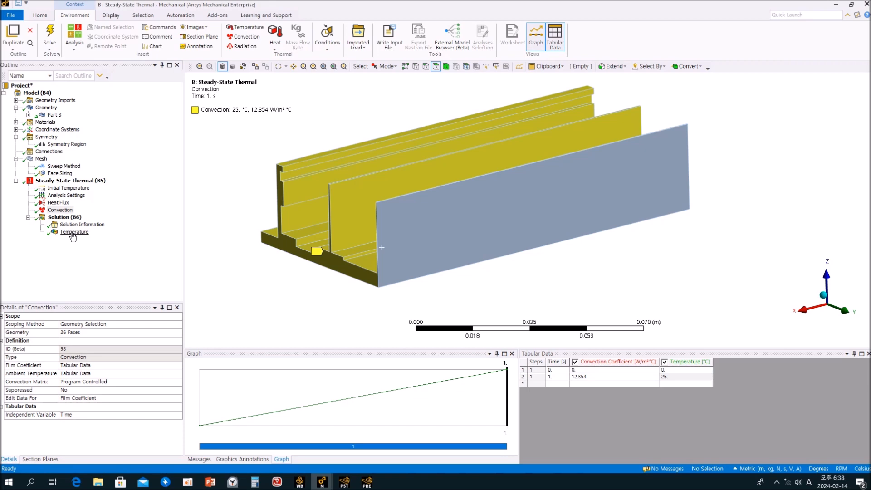
{"action": "left_click", "coordinate": [73, 232]}
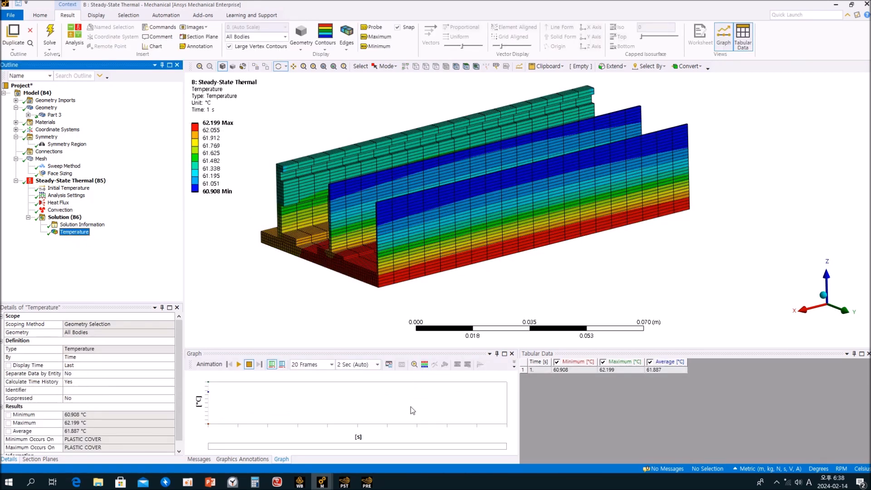
Switch to CFD-Post, set Contour 2's location to Default Fluid Solid Interface Side 2, and apply the change.
{"action": "left_click", "coordinate": [350, 485]}
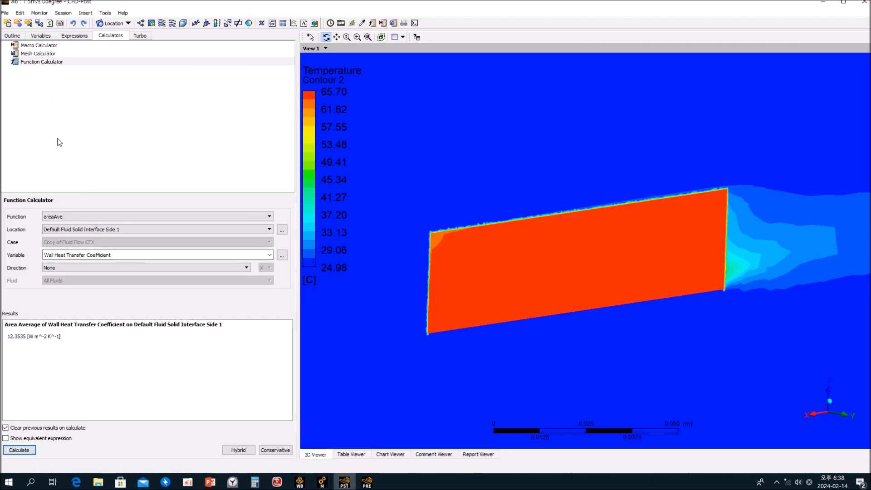
{"action": "left_click", "coordinate": [12, 36]}
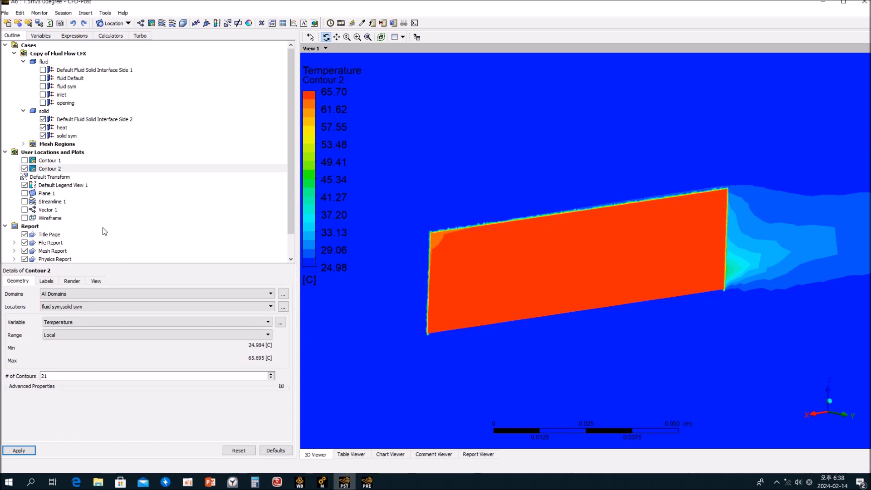
{"action": "left_click", "coordinate": [48, 169]}
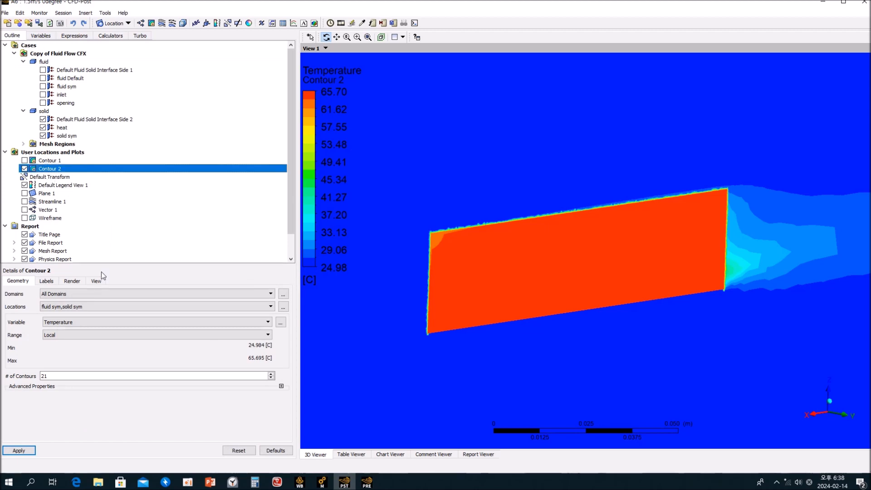
{"action": "left_click", "coordinate": [282, 307]}
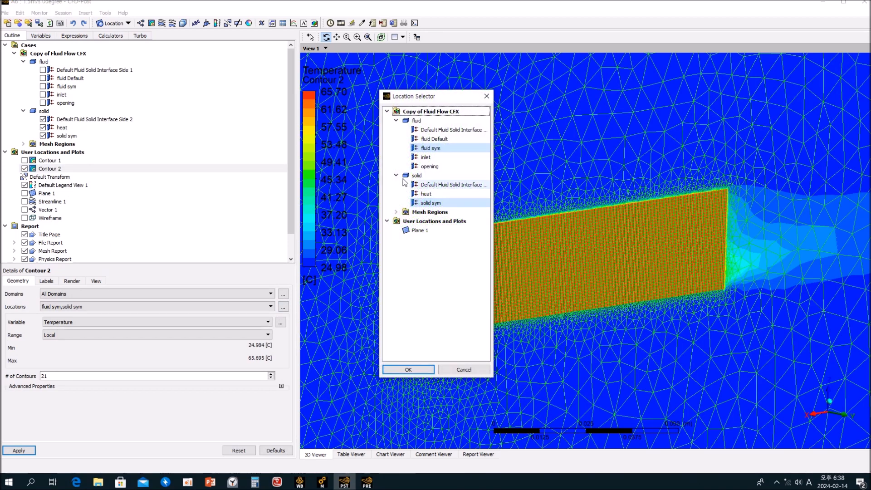
{"action": "left_click", "coordinate": [440, 130]}
{"action": "left_click", "coordinate": [439, 185]}
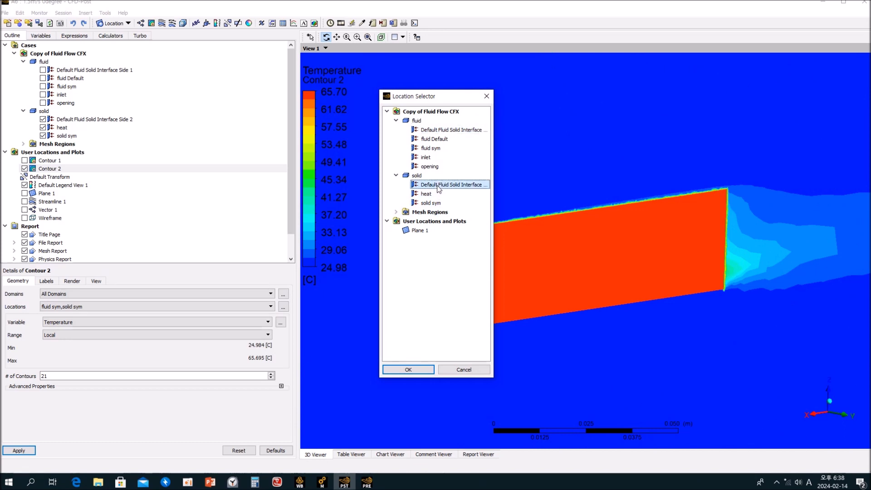
{"action": "left_click", "coordinate": [408, 370]}
{"action": "left_click", "coordinate": [19, 451]}
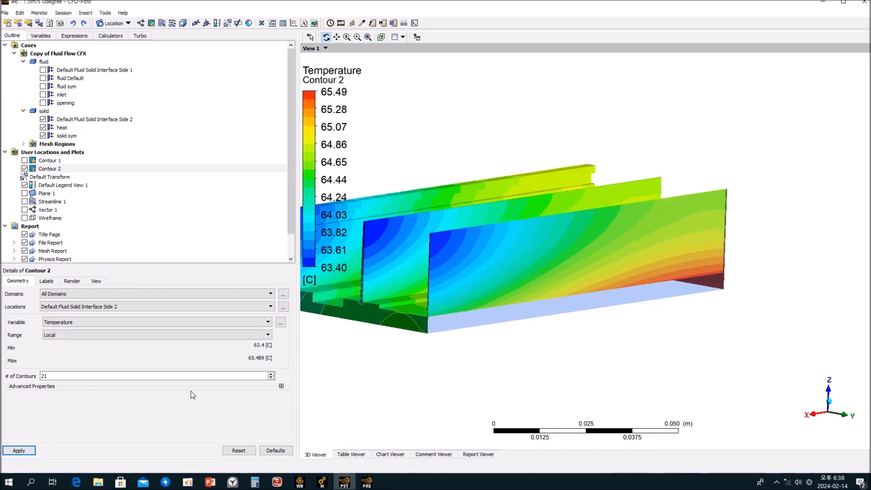
Set Contour 2's domain to solid and examine the temperature distribution along the fins and base of the heat sink.
{"action": "middle_click_drag", "start_coordinate": [461, 283], "coordinate": [528, 292], "text": "ctrl"}
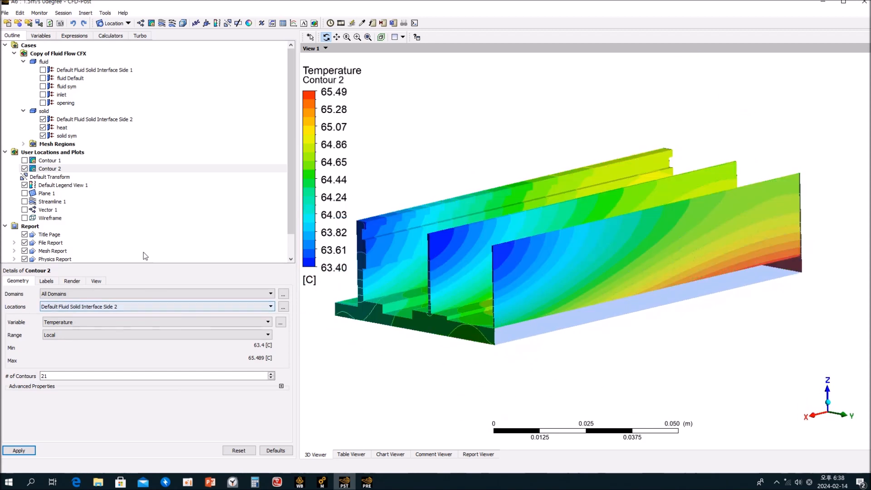
{"action": "left_click", "coordinate": [256, 295]}
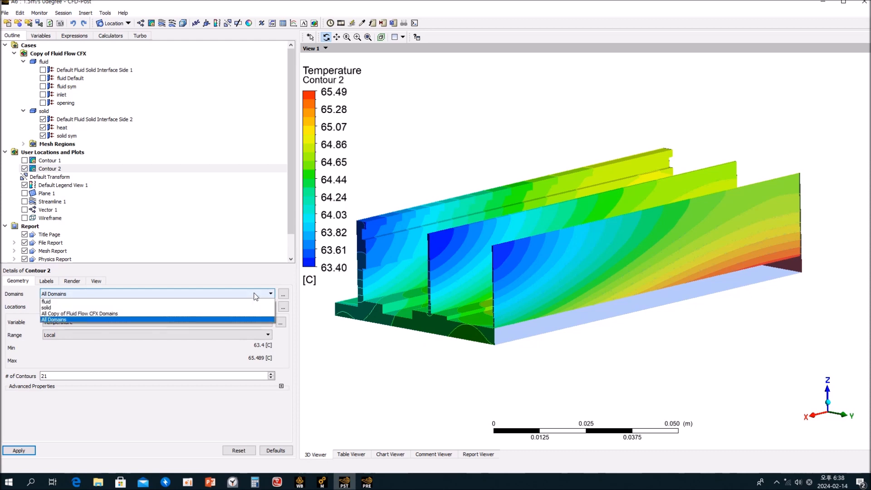
{"action": "left_click", "coordinate": [91, 308]}
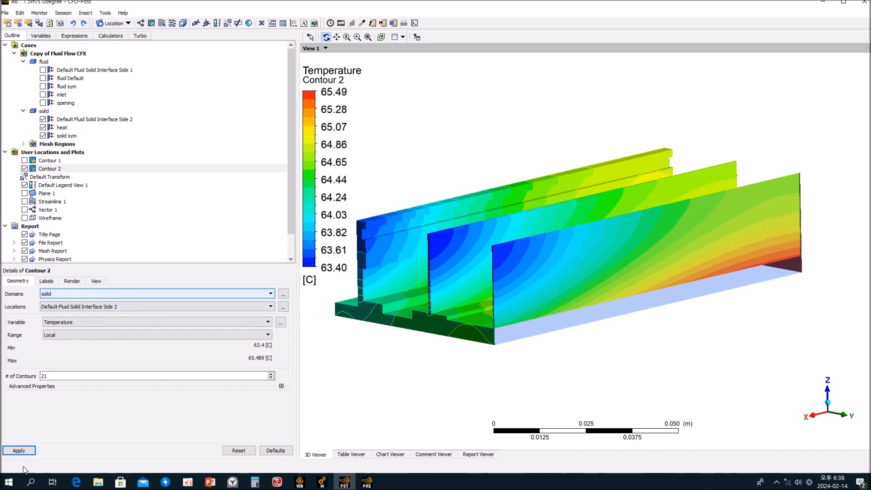
{"action": "left_click_drag", "start_coordinate": [423, 352], "coordinate": [411, 301]}
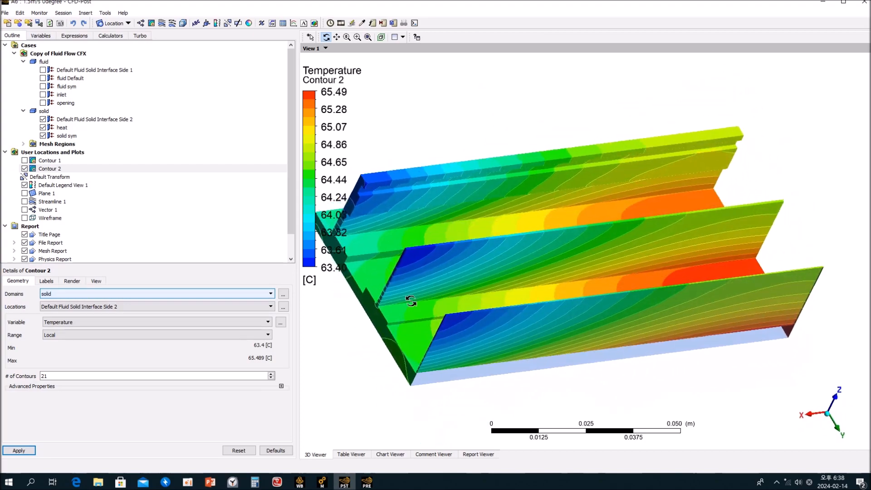
{"action": "left_click_drag", "start_coordinate": [704, 278], "coordinate": [694, 294]}
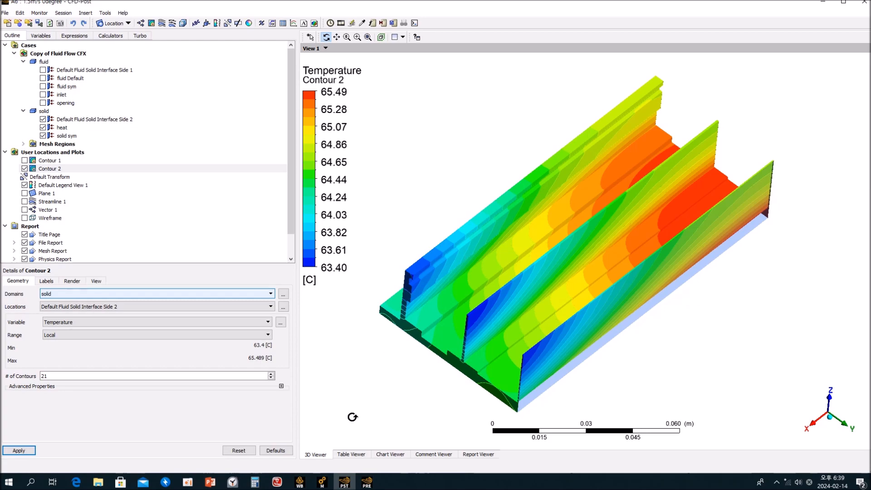
Switch to the Steady-State Thermal model in Mechanical and examine its Temperature distribution for comparison with the CFX contour.
{"action": "left_click", "coordinate": [322, 481]}
{"action": "left_click", "coordinate": [218, 446]}
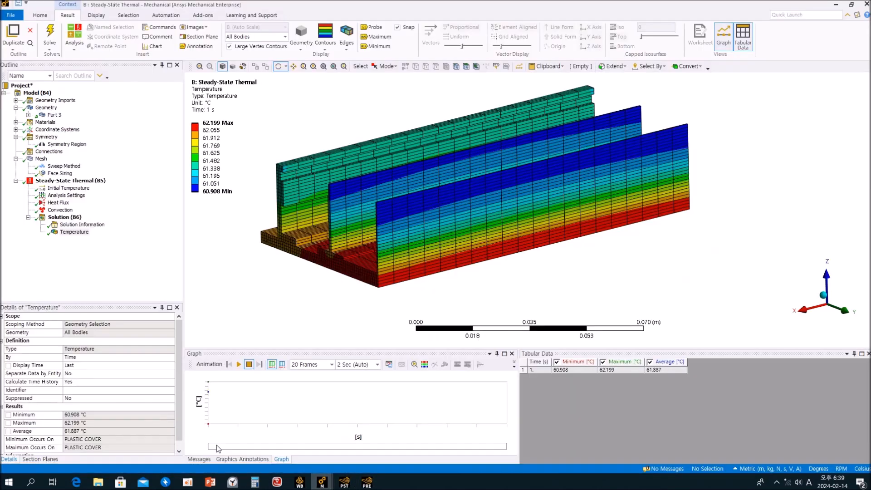
{"action": "mouse_move", "coordinate": [477, 266]}
{"action": "left_mouse_down"}
{"action": "mouse_move", "coordinate": [525, 327]}
{"action": "mouse_move", "coordinate": [525, 295]}
{"action": "mouse_move", "coordinate": [613, 286]}
{"action": "mouse_move", "coordinate": [529, 278]}
{"action": "mouse_move", "coordinate": [614, 281]}
{"action": "mouse_move", "coordinate": [608, 286]}
{"action": "mouse_move", "coordinate": [659, 295]}
{"action": "mouse_move", "coordinate": [505, 282]}
{"action": "mouse_move", "coordinate": [437, 292]}
{"action": "mouse_move", "coordinate": [472, 291]}
{"action": "mouse_move", "coordinate": [501, 278]}
{"action": "mouse_move", "coordinate": [520, 285]}
{"action": "mouse_move", "coordinate": [528, 272]}
{"action": "mouse_move", "coordinate": [469, 267]}
{"action": "left_mouse_up"}
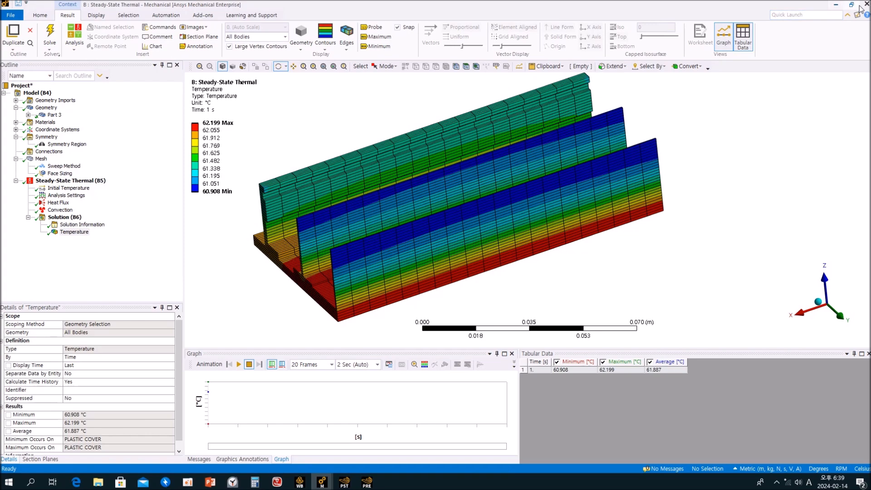
Switch to Workbench and open the Setup of Static Structural system C, agreeing to re-read the upstream data.
{"action": "left_click", "coordinate": [837, 6]}
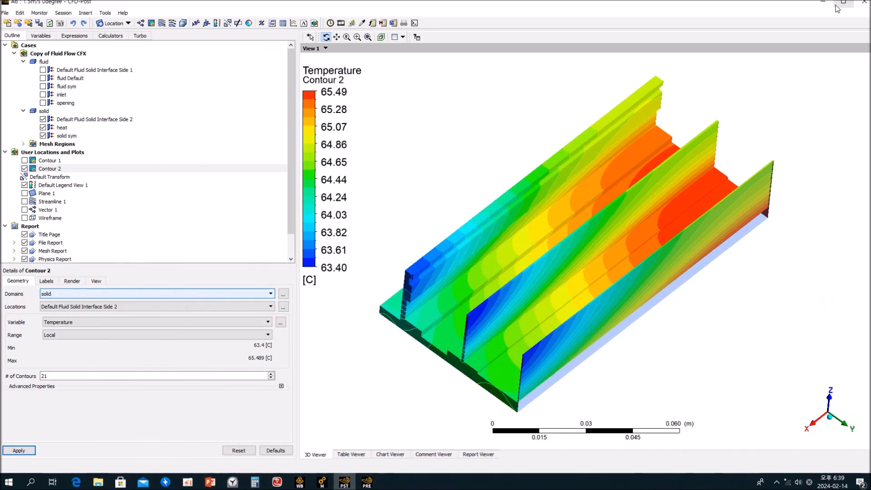
{"action": "left_click", "coordinate": [822, 5]}
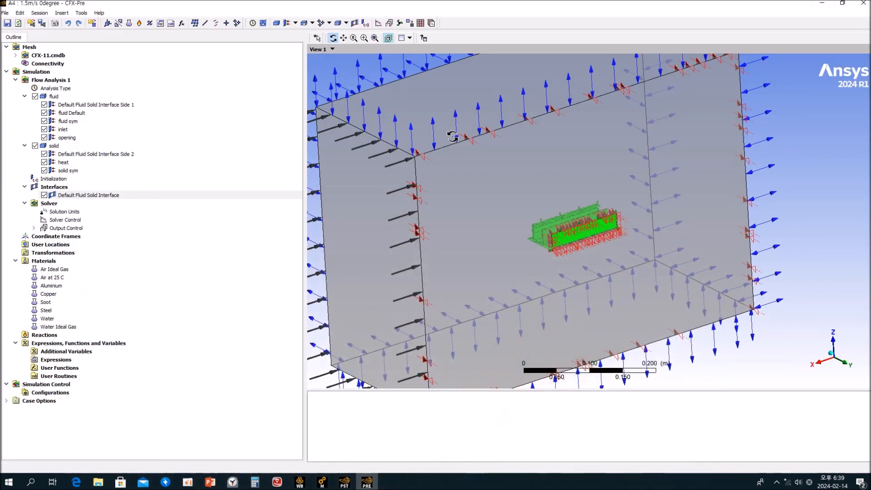
{"action": "left_click", "coordinate": [821, 6]}
{"action": "left_click", "coordinate": [502, 200]}
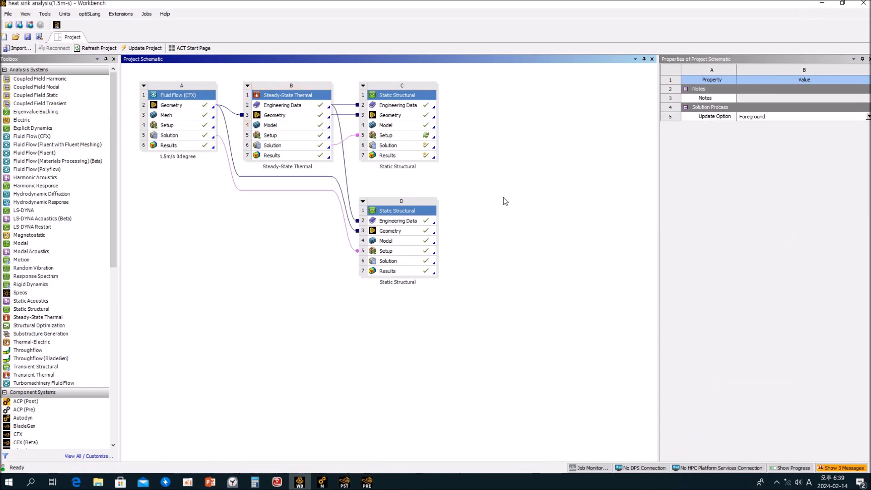
{"action": "left_click", "coordinate": [405, 136]}
{"action": "double_click", "coordinate": [405, 137]}
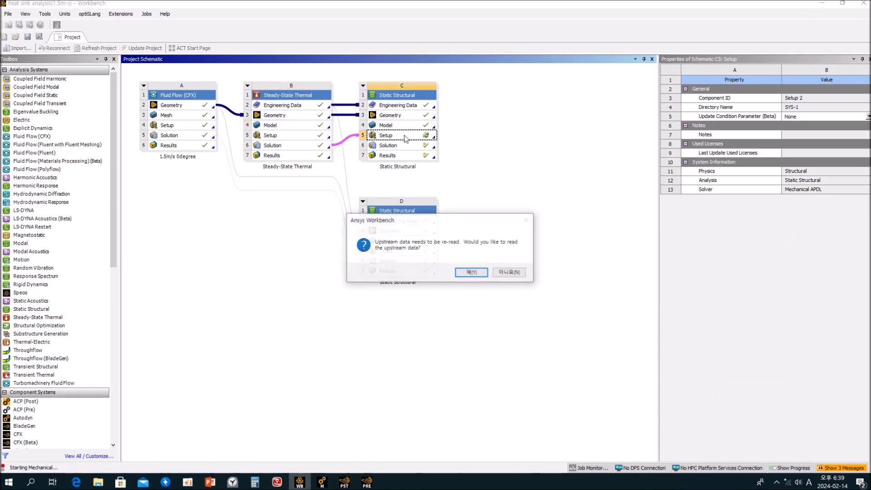
{"action": "left_click", "coordinate": [465, 274]}
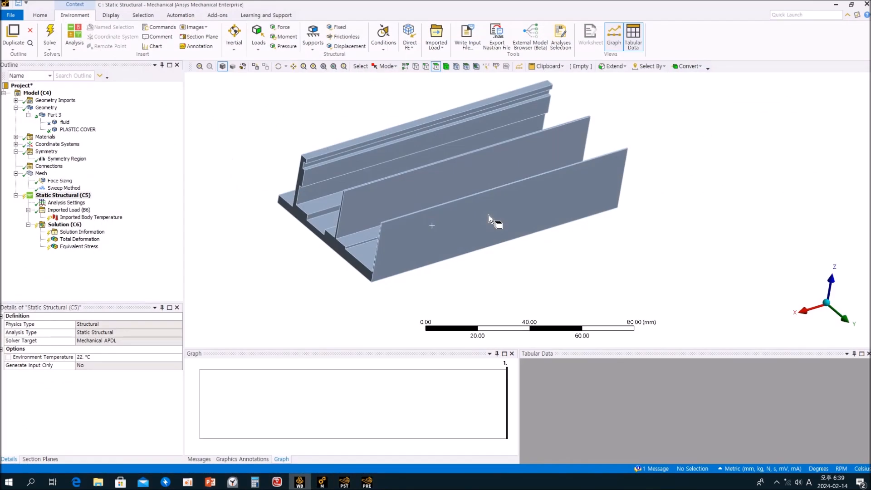
Import the Imported Body Temperature load from the thermal solution onto the heat sink body.
{"action": "left_click", "coordinate": [99, 218]}
{"action": "right_click", "coordinate": [100, 219]}
{"action": "left_click", "coordinate": [136, 236]}
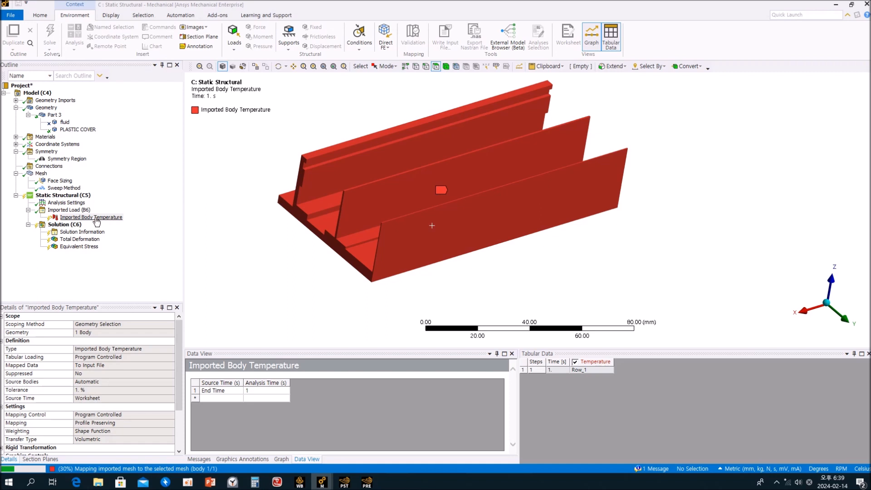
{"action": "middle_click_drag", "start_coordinate": [343, 186], "coordinate": [394, 193]}
{"action": "left_click", "coordinate": [134, 262]}
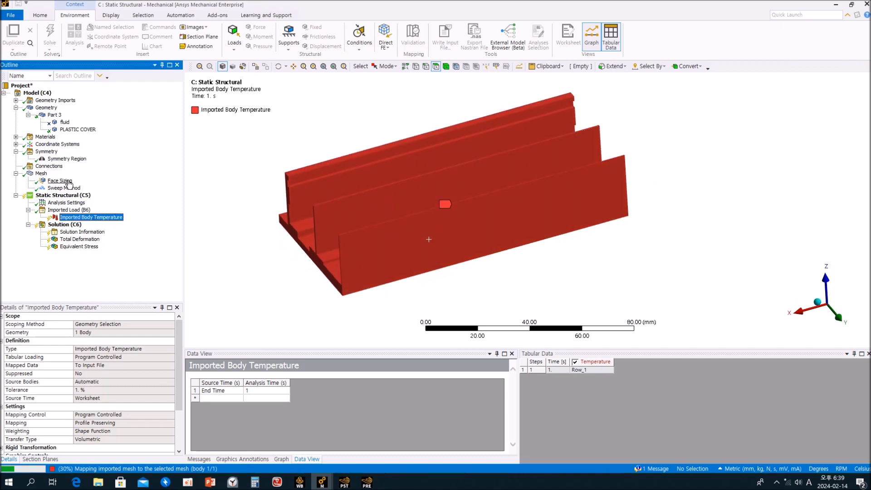
Review the symmetry region, face sizing, sweep method, mesh and imported load of the static structural model, ending on the mapped body temperature.
{"action": "left_click", "coordinate": [66, 158]}
{"action": "left_click", "coordinate": [59, 181]}
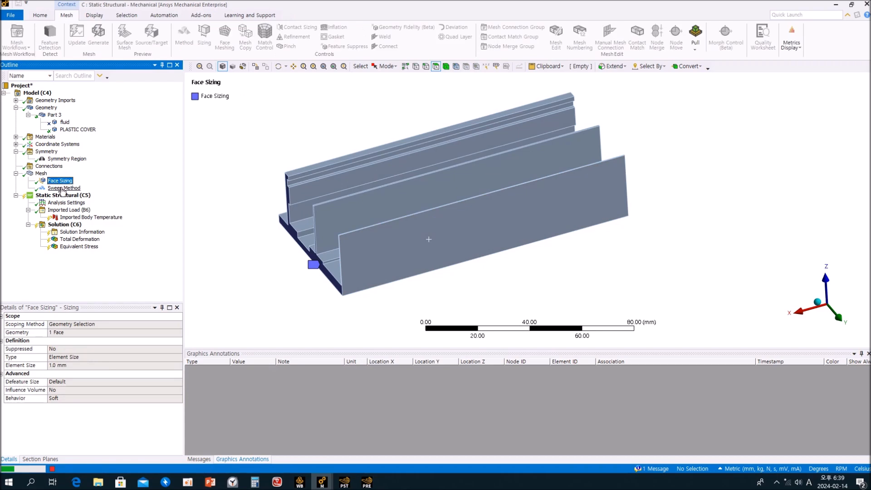
{"action": "left_click", "coordinate": [64, 188]}
{"action": "left_click", "coordinate": [42, 175]}
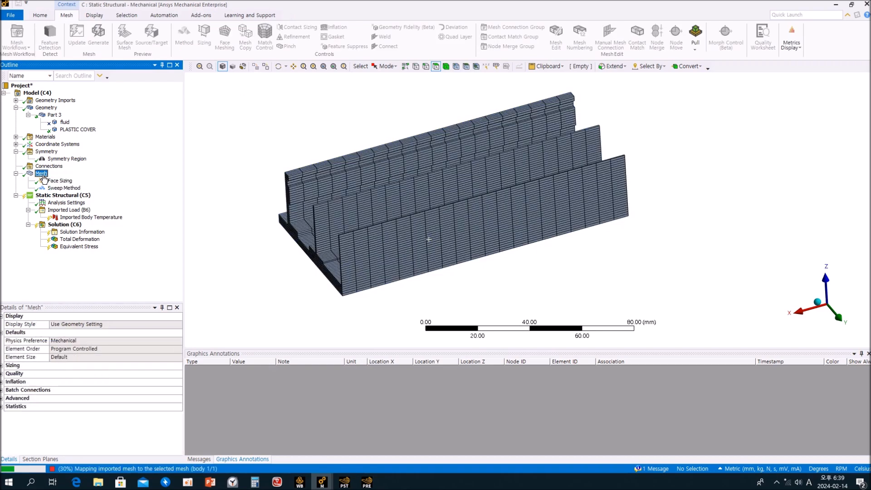
{"action": "left_click", "coordinate": [71, 196]}
{"action": "left_click", "coordinate": [73, 210]}
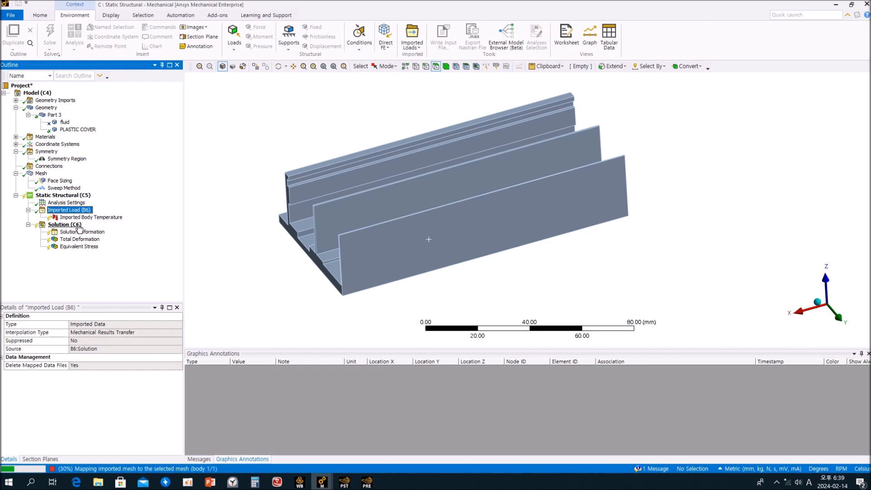
{"action": "left_click", "coordinate": [76, 225]}
{"action": "left_click", "coordinate": [81, 217]}
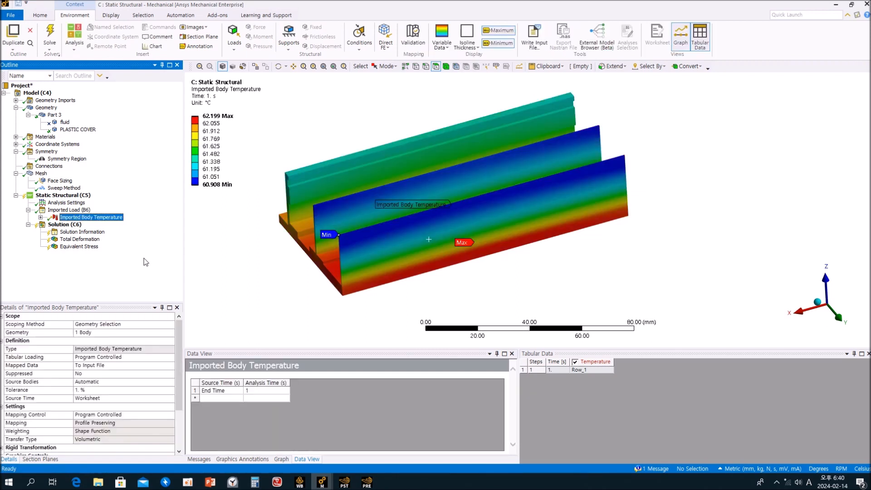
Solve Static Structural system C with the imported temperatures and check its Analysis Settings.
{"action": "left_click", "coordinate": [64, 224]}
{"action": "left_click", "coordinate": [105, 36]}
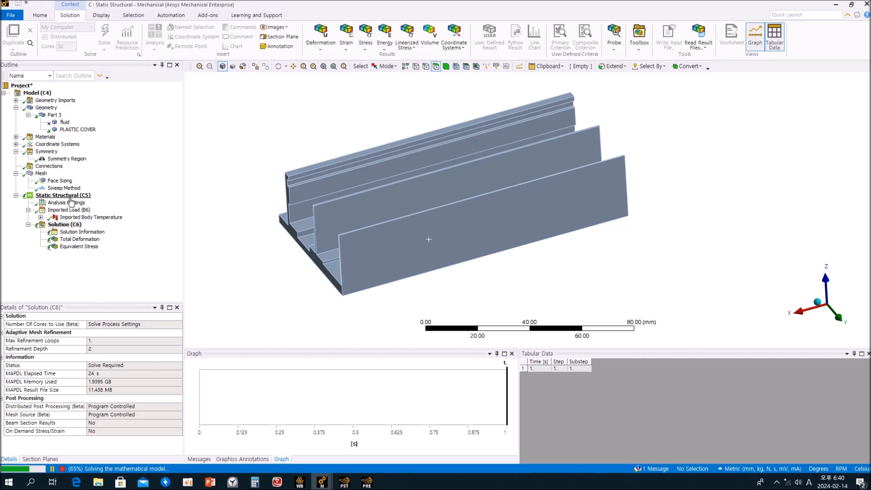
{"action": "left_click", "coordinate": [68, 203]}
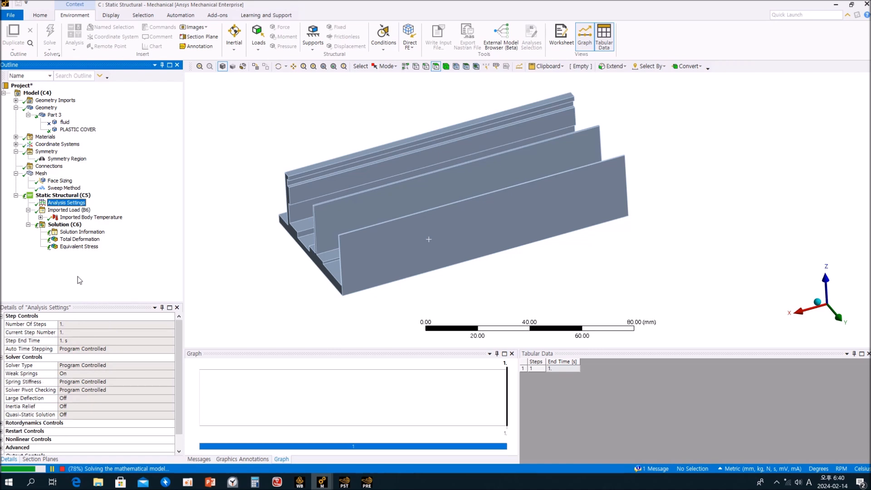
{"action": "left_click", "coordinate": [64, 196]}
{"action": "left_click", "coordinate": [74, 202]}
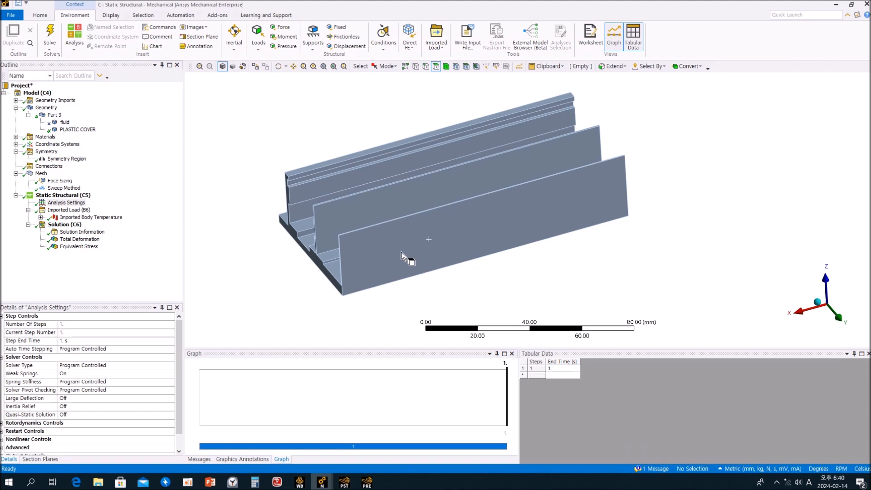
{"action": "left_click", "coordinate": [135, 283]}
{"action": "middle_click_drag", "start_coordinate": [449, 246], "coordinate": [443, 266]}
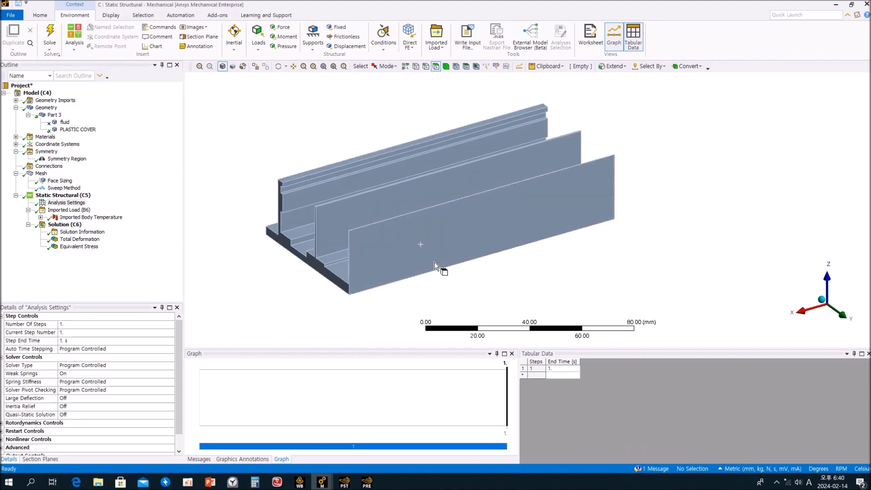
Display the Total Deformation result of Static Structural system C and inspect it across the heat sink.
{"action": "left_click", "coordinate": [119, 264]}
{"action": "left_click", "coordinate": [80, 239]}
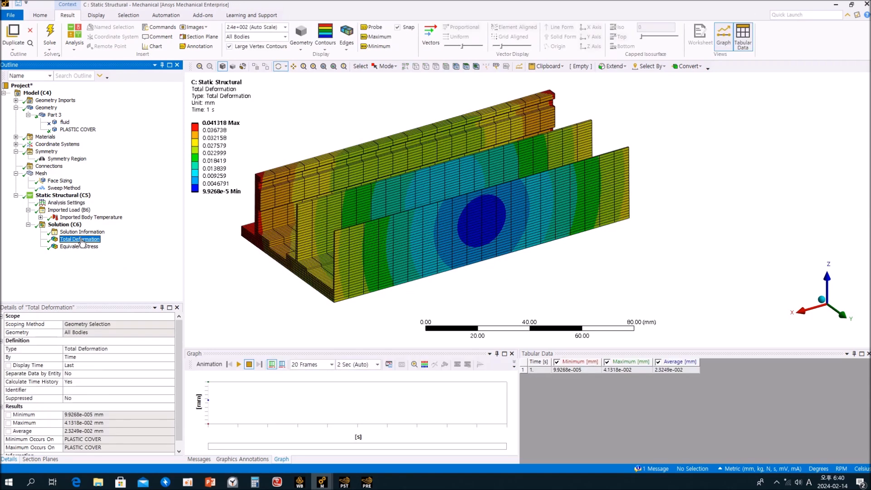
{"action": "left_click_drag", "start_coordinate": [423, 182], "coordinate": [443, 186]}
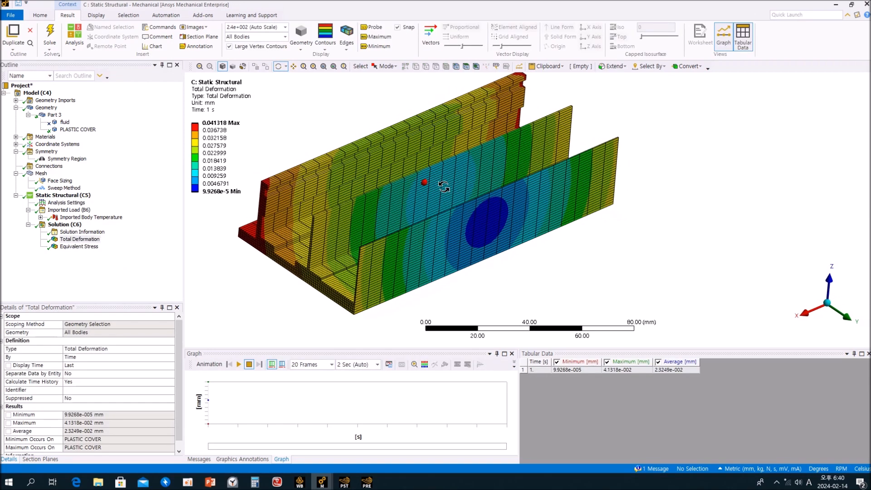
Show the Equivalent Stress result of system C with its Maximum location labelled on the heat sink.
{"action": "left_click", "coordinate": [79, 246]}
{"action": "left_click", "coordinate": [378, 37]}
{"action": "mouse_move", "coordinate": [400, 261]}
{"action": "left_mouse_down"}
{"action": "mouse_move", "coordinate": [394, 316]}
{"action": "mouse_move", "coordinate": [390, 255]}
{"action": "left_mouse_up"}
{"action": "middle_click_drag", "start_coordinate": [406, 257], "coordinate": [421, 246], "text": "ctrl"}
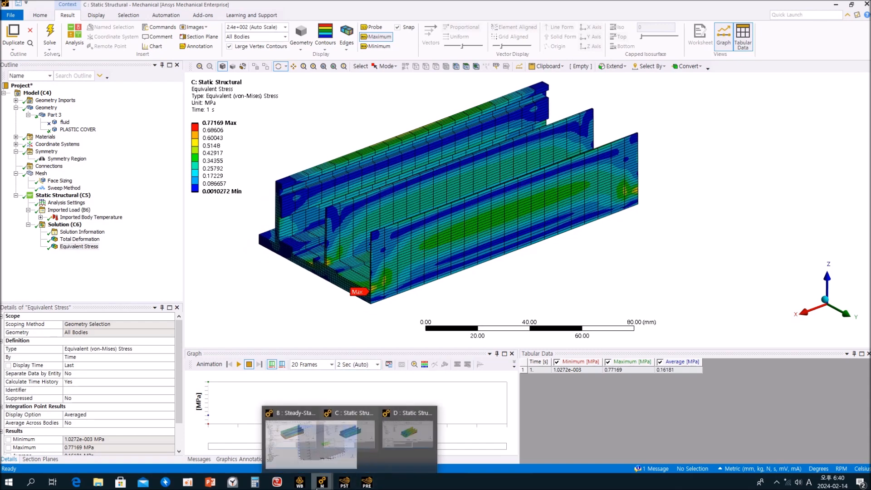
Switch to Workbench and open the Results of Static Structural system D.
{"action": "left_click", "coordinate": [299, 487]}
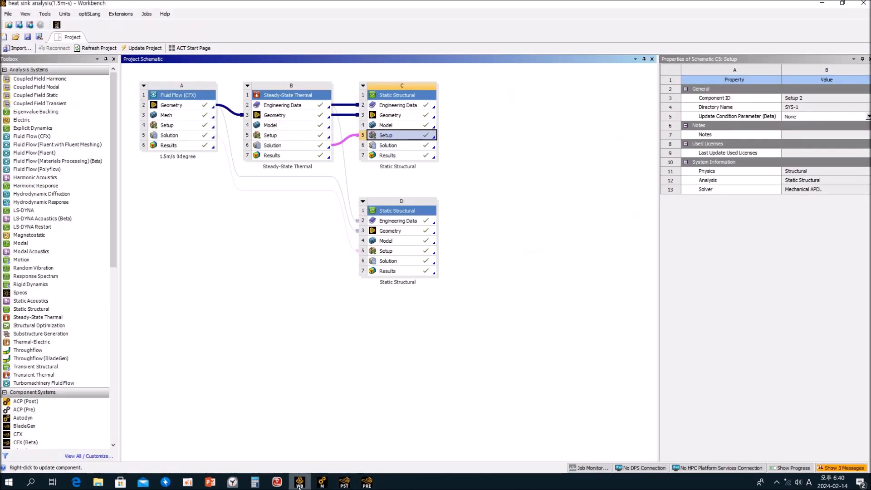
{"action": "left_click", "coordinate": [228, 236]}
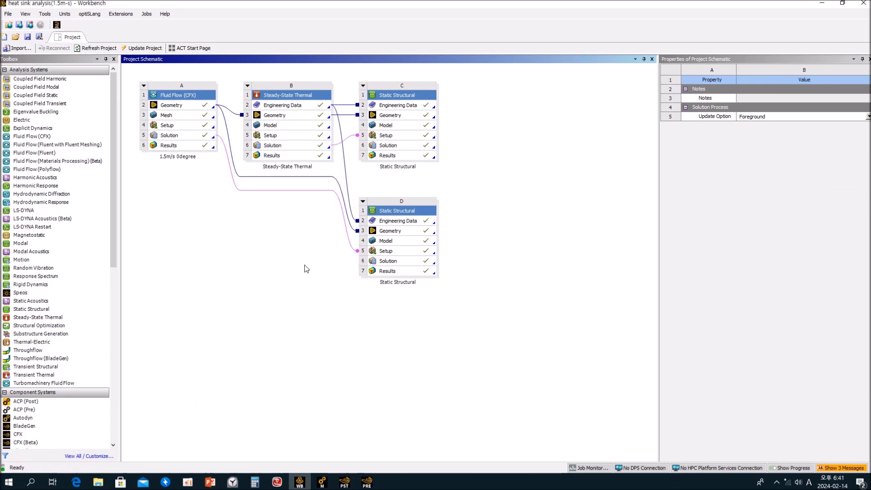
{"action": "double_click", "coordinate": [387, 271]}
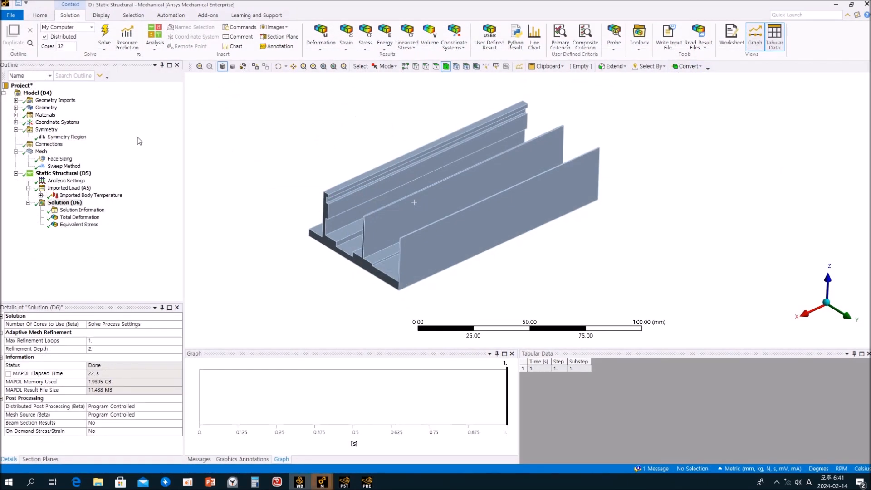
Review the symmetry region, face sizing, sweep method, analysis settings and CFX-imported body temperature of system D.
{"action": "left_click", "coordinate": [65, 137]}
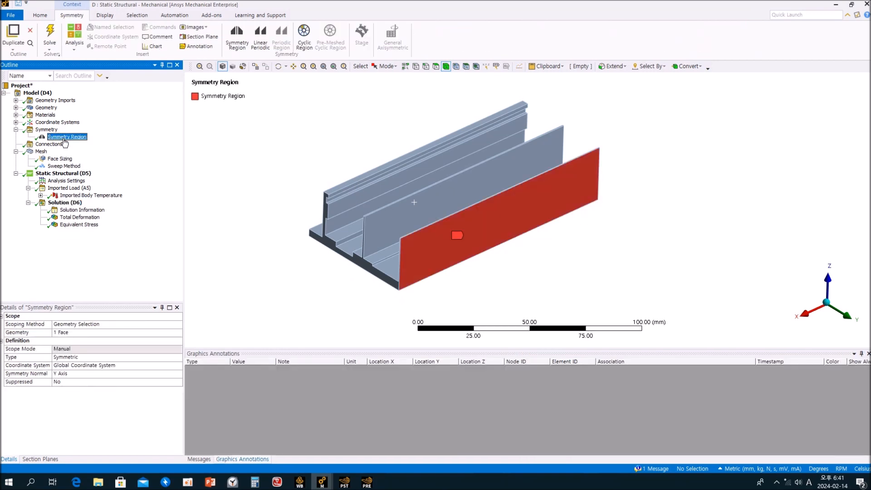
{"action": "left_click", "coordinate": [64, 159]}
{"action": "left_click", "coordinate": [66, 165]}
{"action": "left_click", "coordinate": [68, 181]}
{"action": "left_click", "coordinate": [79, 195]}
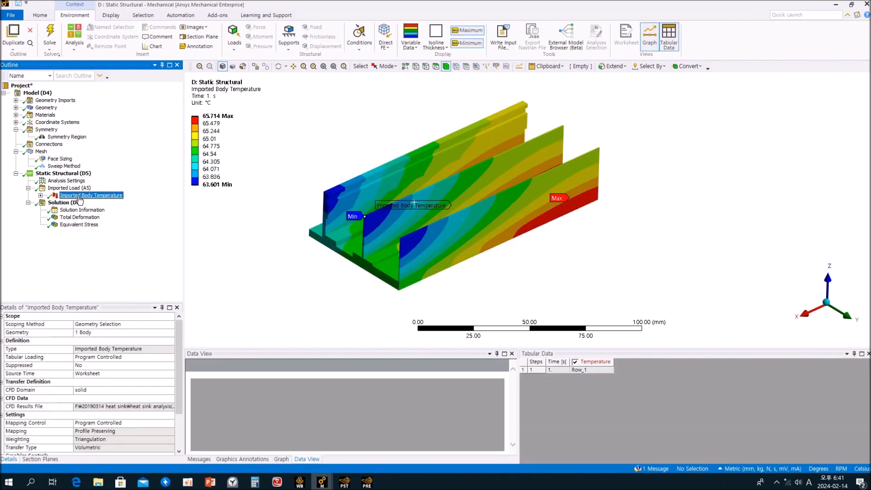
{"action": "middle_click_drag", "start_coordinate": [584, 231], "coordinate": [525, 249]}
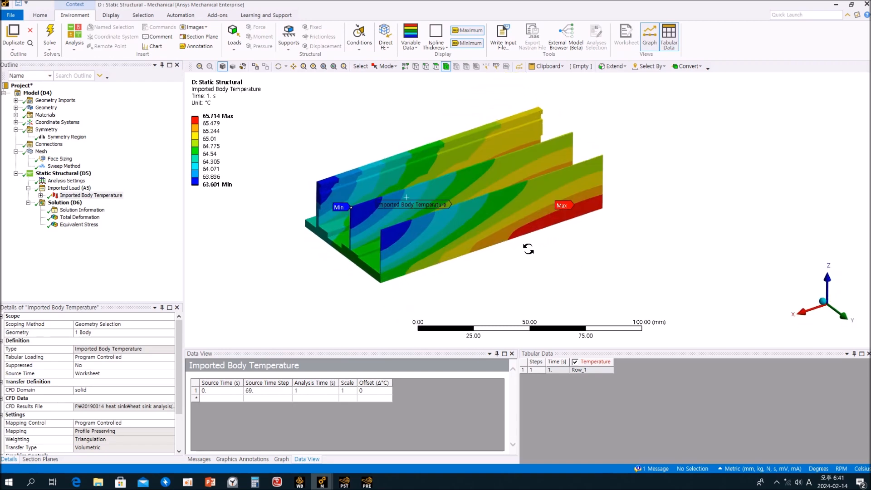
{"action": "left_click", "coordinate": [92, 248]}
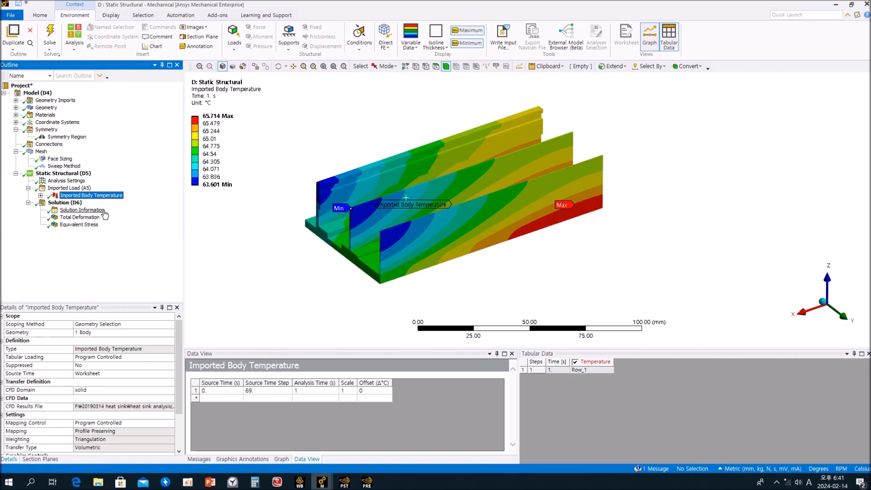
Compare the Total Deformation results of Static Structural systems D and C.
{"action": "left_click", "coordinate": [65, 203]}
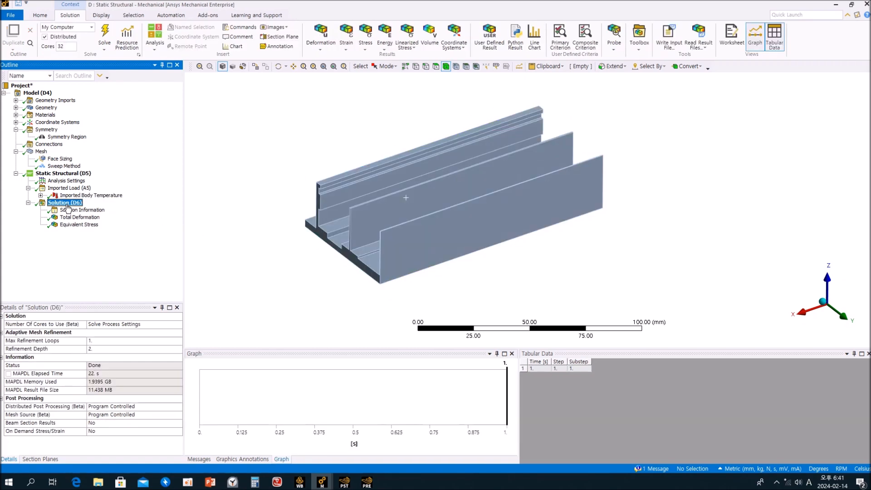
{"action": "left_click", "coordinate": [74, 217]}
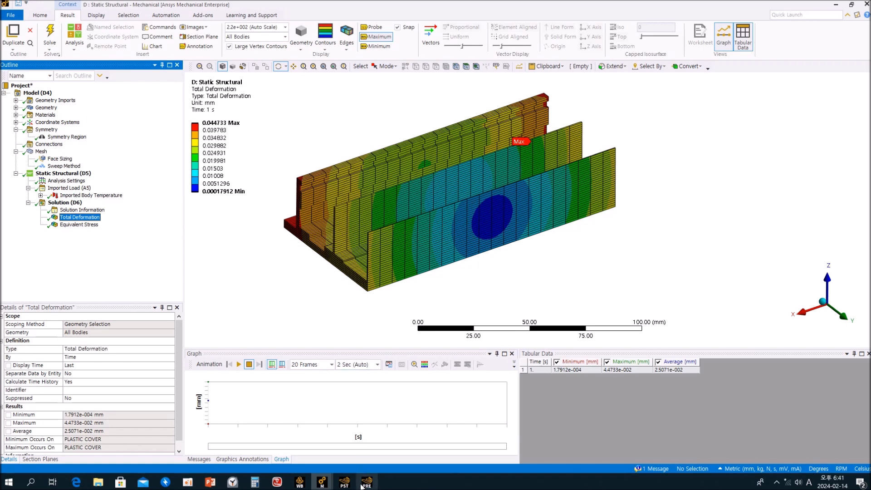
{"action": "left_click", "coordinate": [322, 482]}
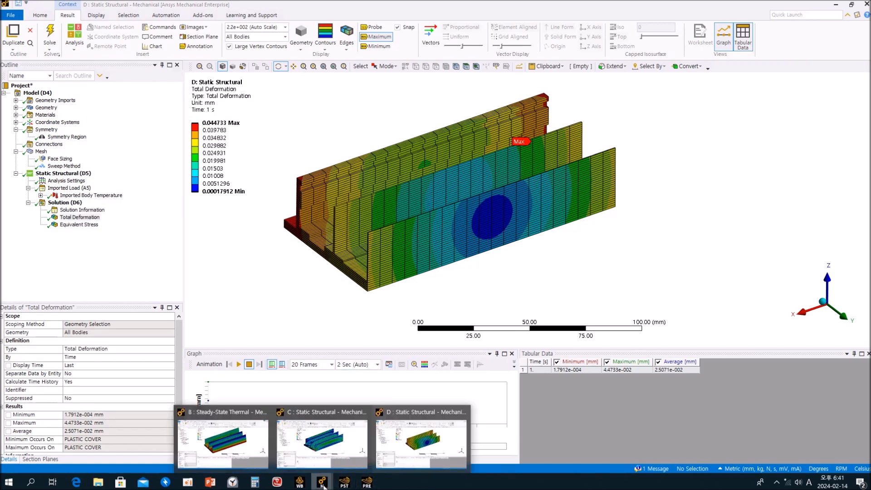
{"action": "left_click", "coordinate": [340, 451]}
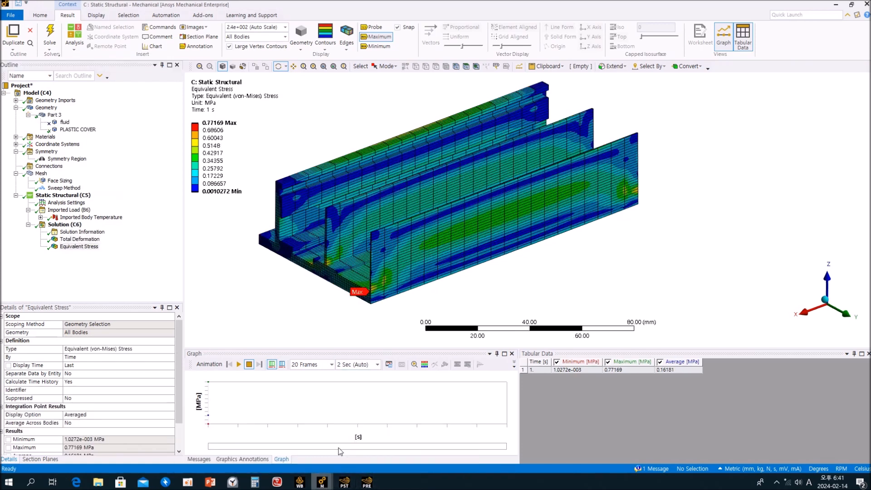
{"action": "left_click", "coordinate": [92, 240]}
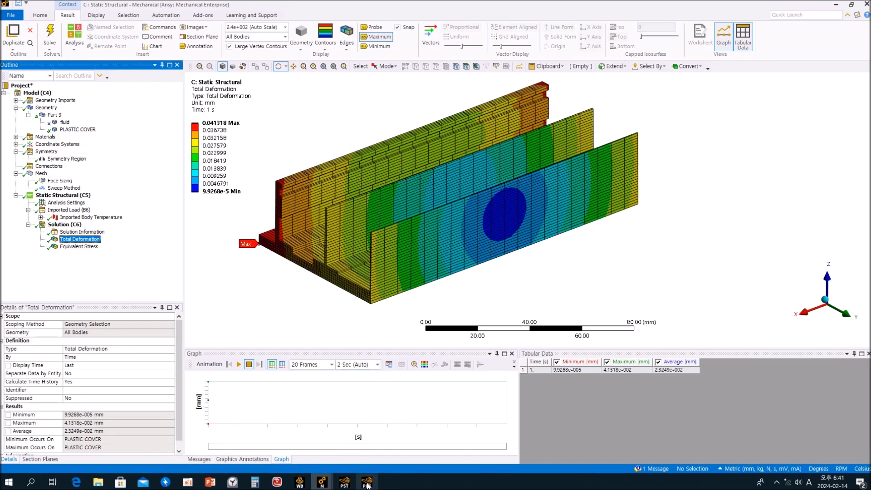
Return to system D and examine its Equivalent Stress result around the maximum location.
{"action": "left_click", "coordinate": [322, 481]}
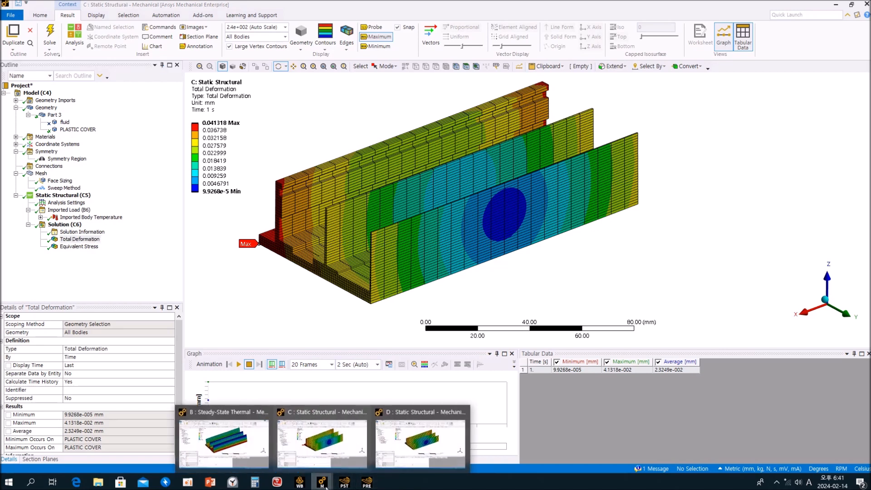
{"action": "left_click", "coordinate": [434, 446]}
{"action": "left_click", "coordinate": [80, 224]}
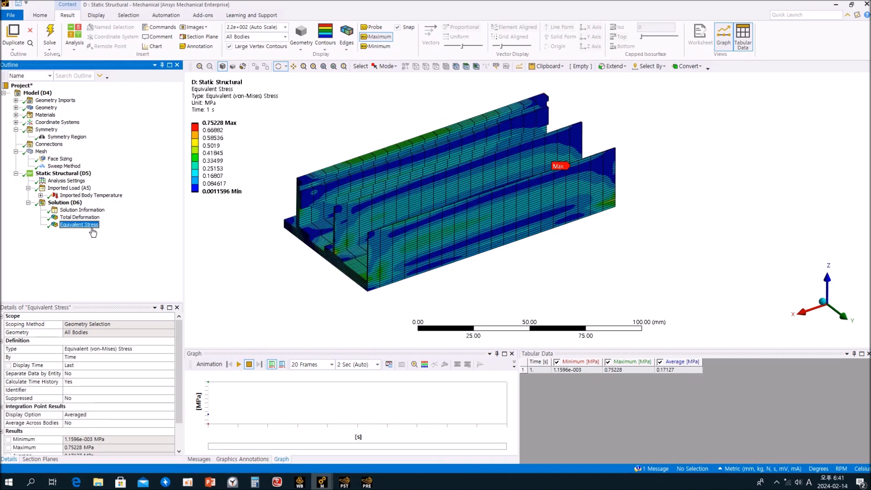
{"action": "left_click_drag", "start_coordinate": [484, 169], "coordinate": [593, 121]}
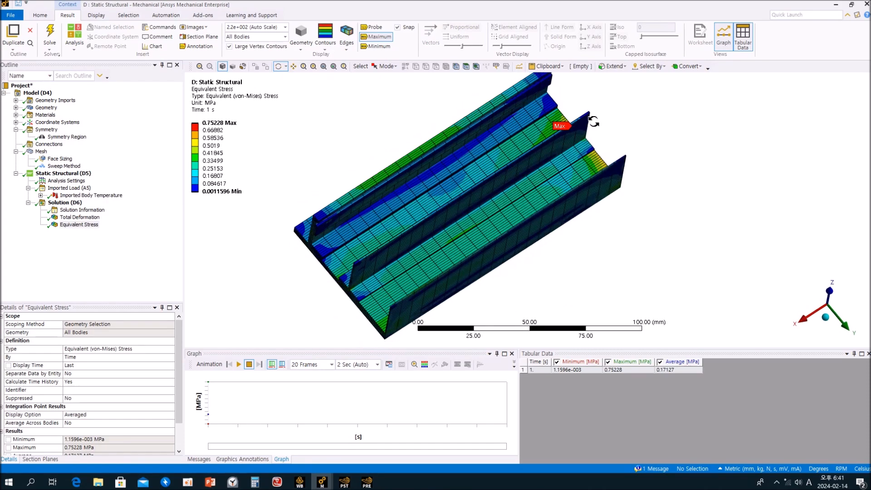
Compare system D's Imported Body Temperature distribution with its Equivalent Stress result, also checking Total Deformation.
{"action": "left_click", "coordinate": [109, 195]}
{"action": "left_click_drag", "start_coordinate": [562, 135], "coordinate": [480, 188]}
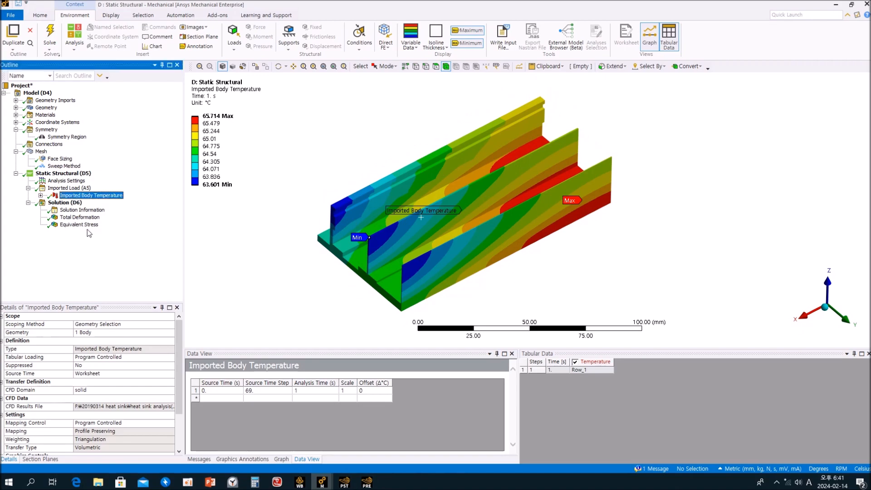
{"action": "left_click", "coordinate": [89, 226]}
{"action": "left_click_drag", "start_coordinate": [480, 236], "coordinate": [535, 247]}
{"action": "left_click_drag", "start_coordinate": [576, 128], "coordinate": [221, 198]}
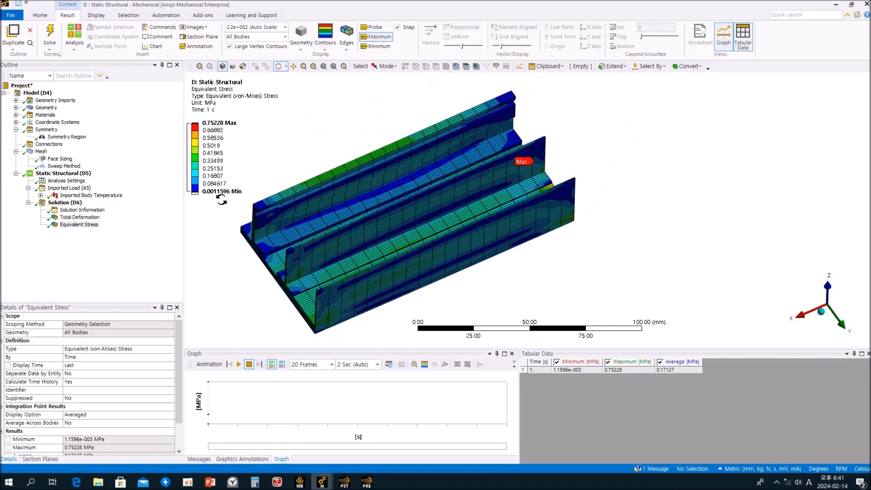
{"action": "left_click", "coordinate": [79, 217]}
{"action": "left_click", "coordinate": [80, 224]}
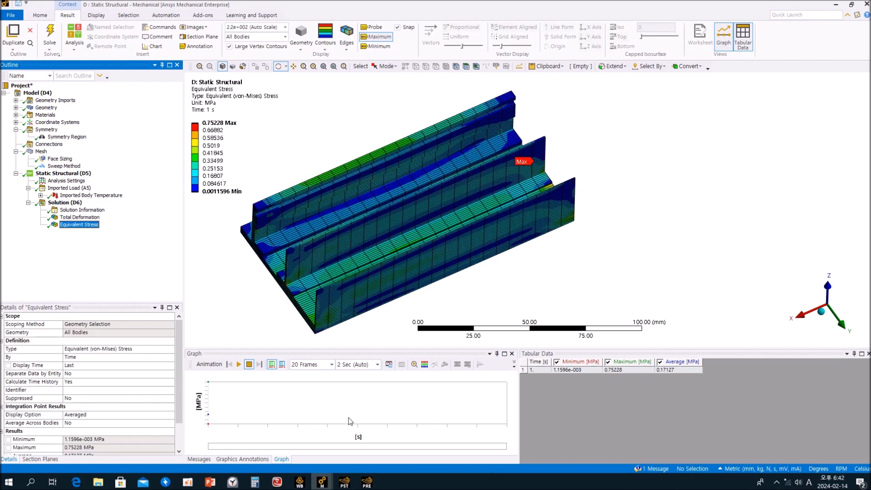
Switch to system C and inspect its Imported Body Temperature and the Equivalent Stress on the base and fins.
{"action": "mouse_move", "coordinate": [322, 482]}
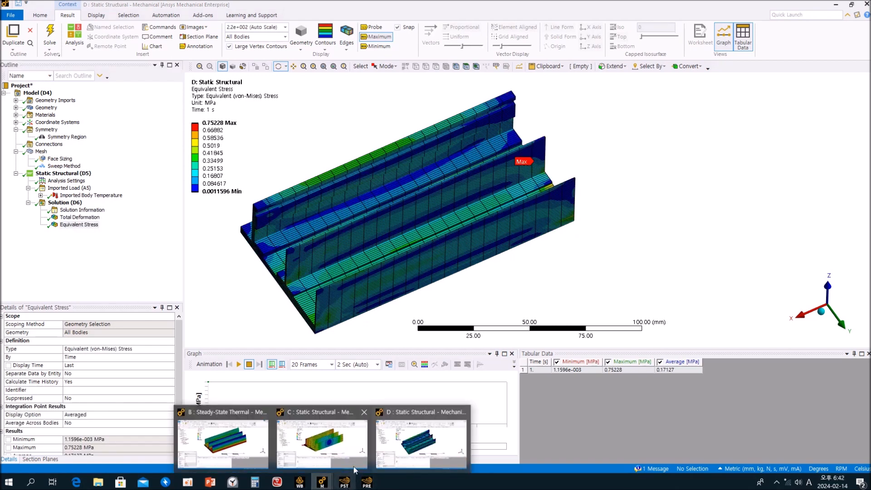
{"action": "left_click", "coordinate": [325, 451]}
{"action": "left_click", "coordinate": [127, 262]}
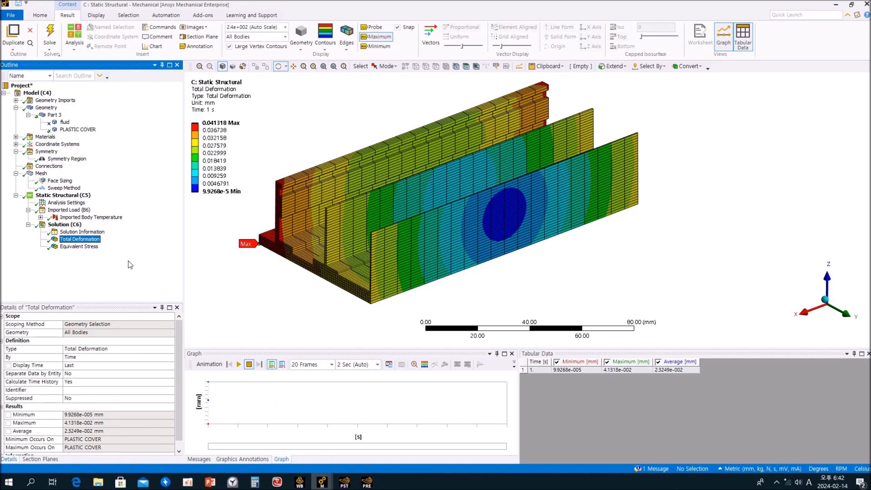
{"action": "left_click", "coordinate": [104, 217]}
{"action": "left_click_drag", "start_coordinate": [436, 213], "coordinate": [441, 238]}
{"action": "left_click", "coordinate": [81, 247]}
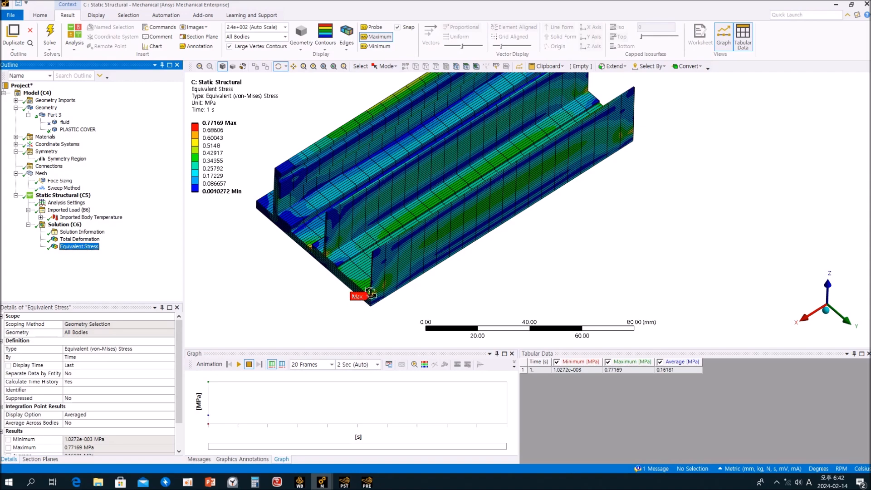
{"action": "left_click_drag", "start_coordinate": [391, 268], "coordinate": [565, 225]}
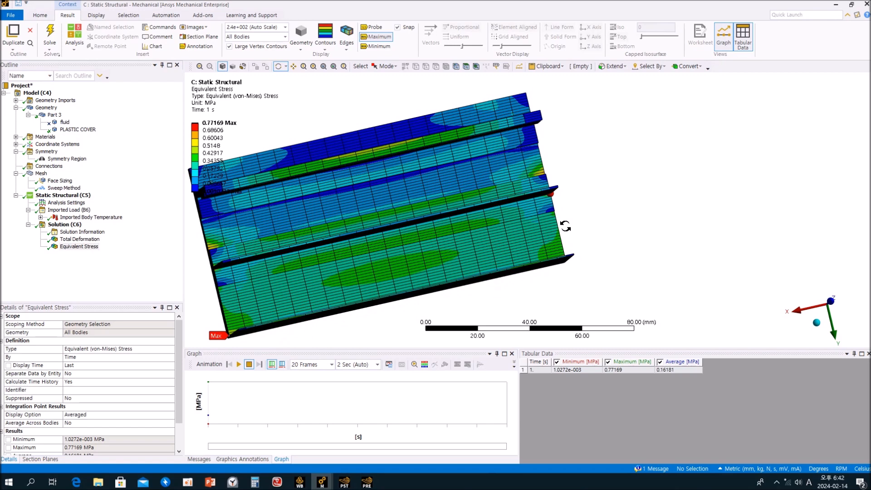
Switch to system D and examine its Equivalent Stress and Imported Body Temperature along the heat sink's base.
{"action": "mouse_move", "coordinate": [322, 482]}
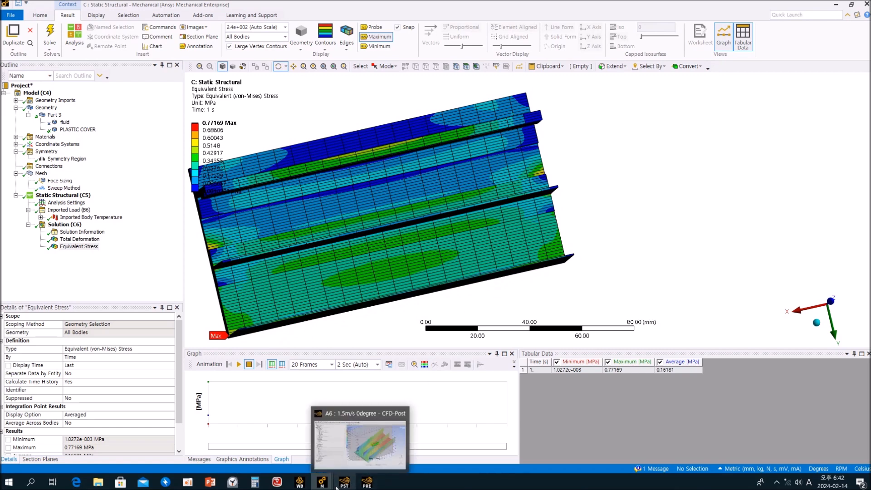
{"action": "left_click", "coordinate": [424, 449]}
{"action": "left_click_drag", "start_coordinate": [543, 232], "coordinate": [561, 234]}
{"action": "left_click_drag", "start_coordinate": [537, 176], "coordinate": [402, 236]}
{"action": "left_click", "coordinate": [107, 196]}
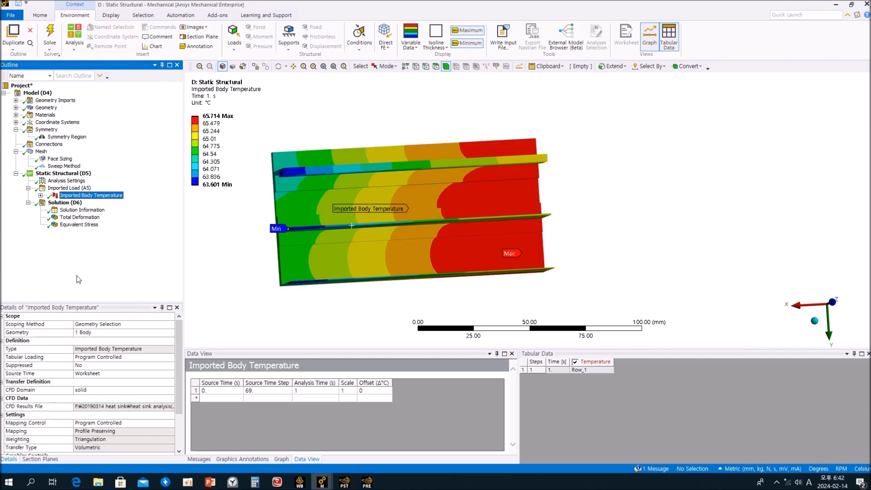
Switch to system C and display its Imported Body Temperature for comparison with system D.
{"action": "mouse_move", "coordinate": [323, 481]}
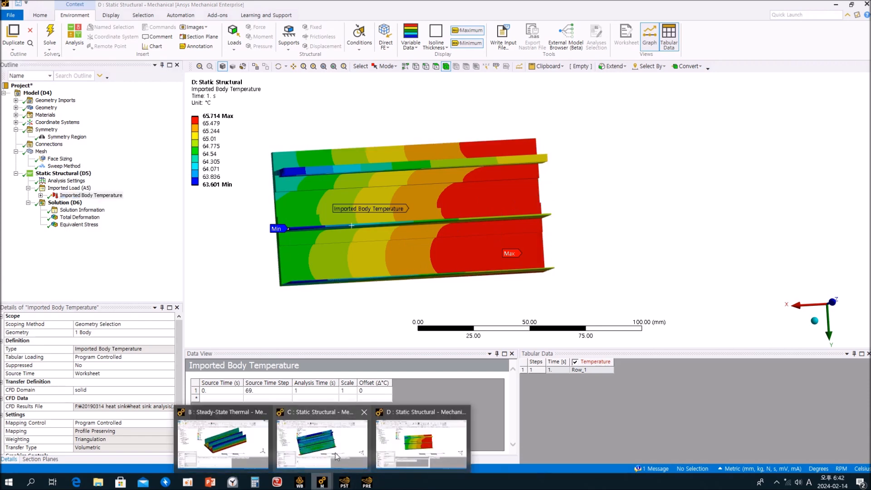
{"action": "left_click", "coordinate": [334, 448]}
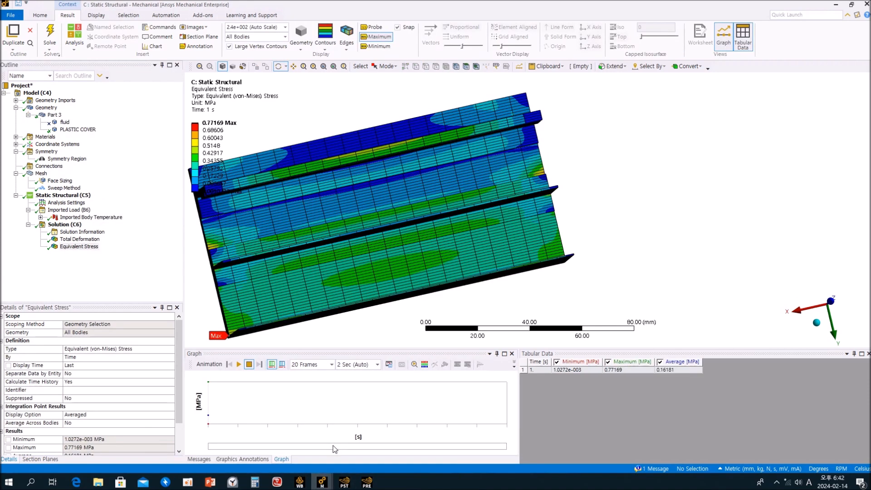
{"action": "left_click_drag", "start_coordinate": [506, 239], "coordinate": [367, 222]}
{"action": "left_click", "coordinate": [111, 220]}
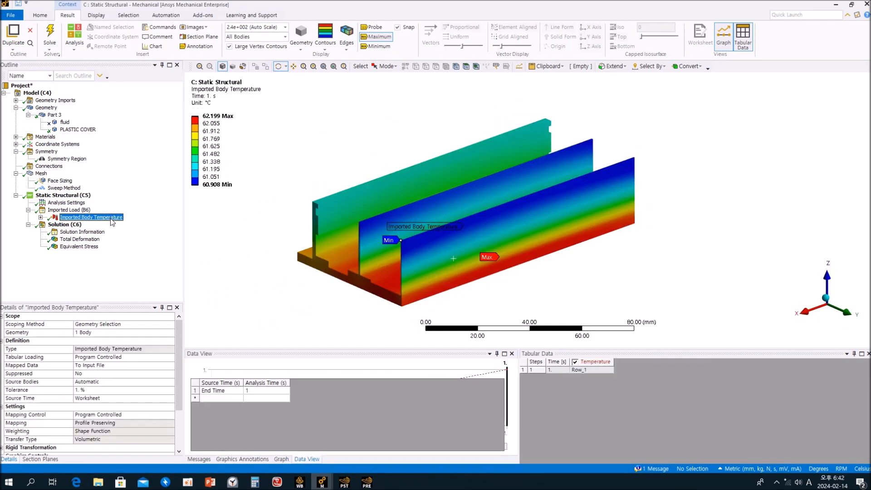
Review system C's Solution details, Total Deformation and Equivalent Stress, ending on Equivalent Stress.
{"action": "left_click", "coordinate": [78, 240]}
{"action": "left_click", "coordinate": [79, 246]}
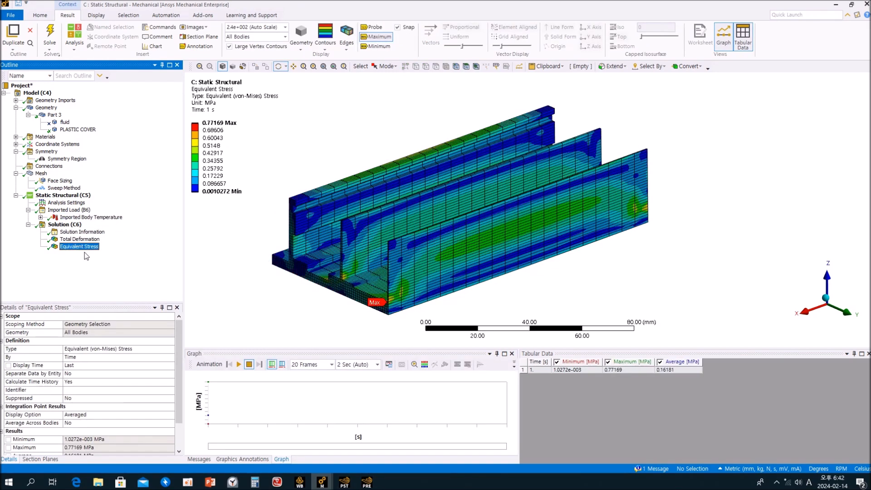
{"action": "left_click", "coordinate": [64, 225]}
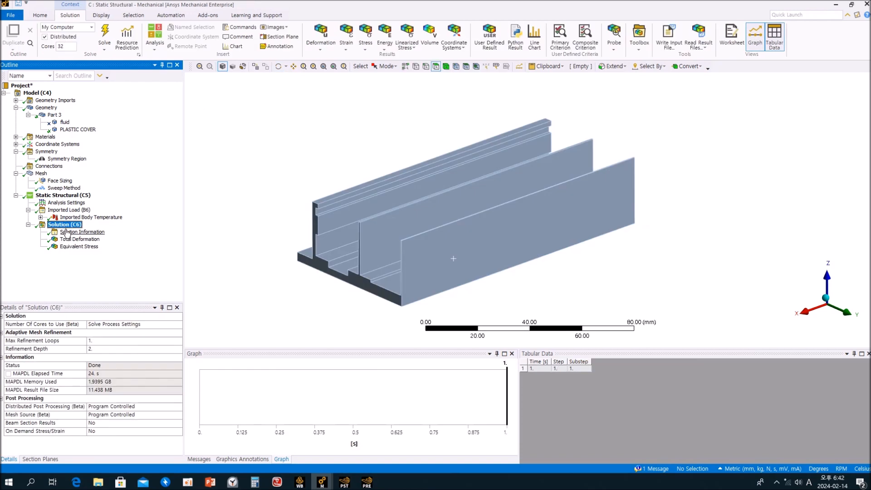
{"action": "left_click", "coordinate": [71, 239]}
{"action": "left_click", "coordinate": [74, 247]}
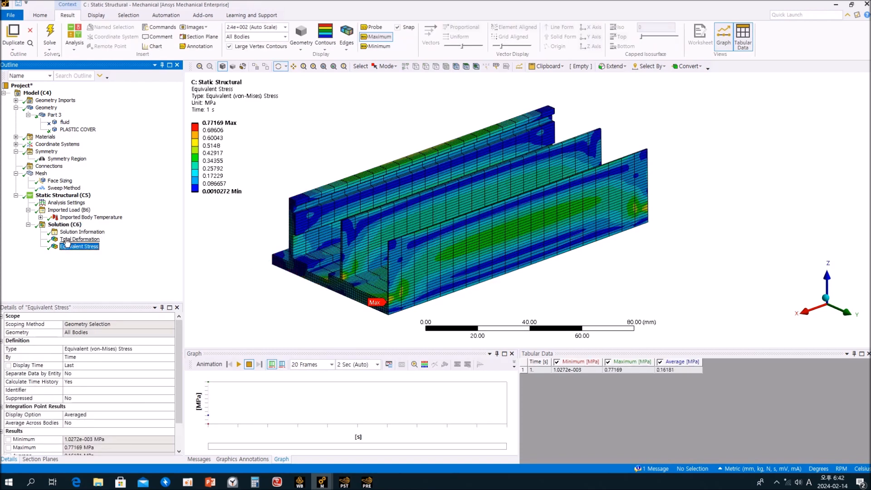
Display system C's Total Deformation and examine its Imported Body Temperature along the base and fins.
{"action": "left_click", "coordinate": [66, 239]}
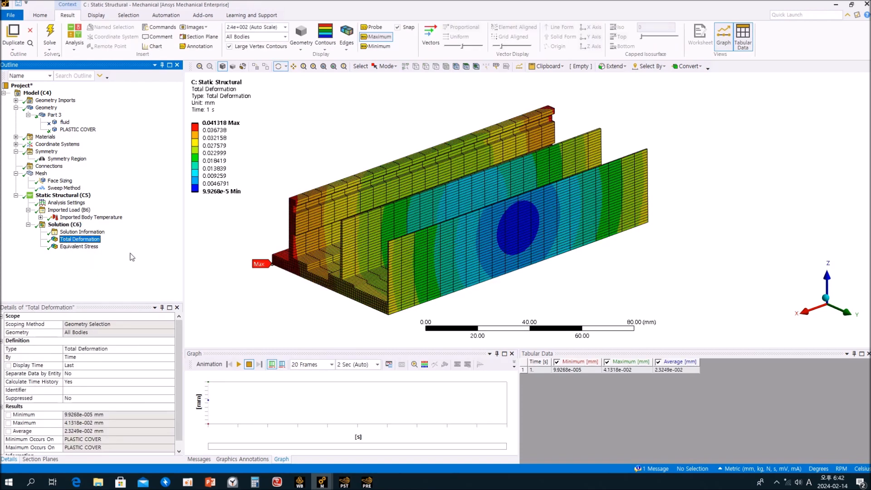
{"action": "left_click", "coordinate": [107, 219]}
{"action": "middle_click_drag", "start_coordinate": [436, 240], "coordinate": [483, 239]}
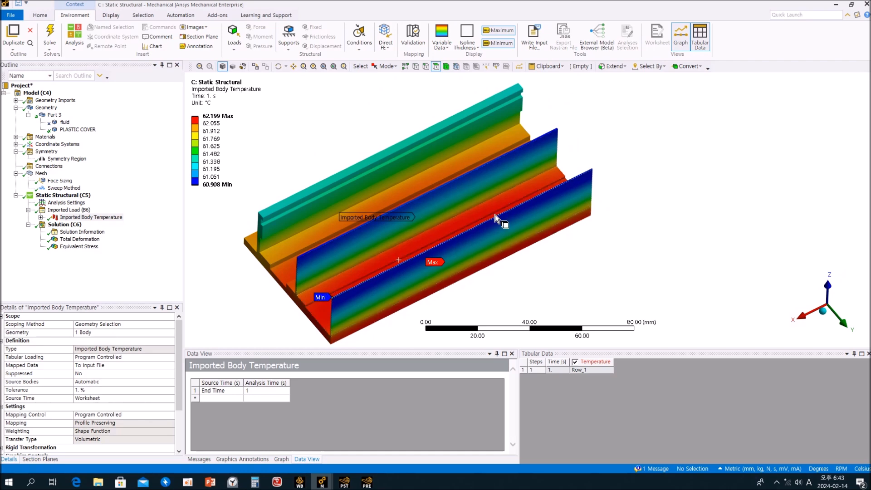
{"action": "middle_click_drag", "start_coordinate": [472, 221], "coordinate": [481, 219]}
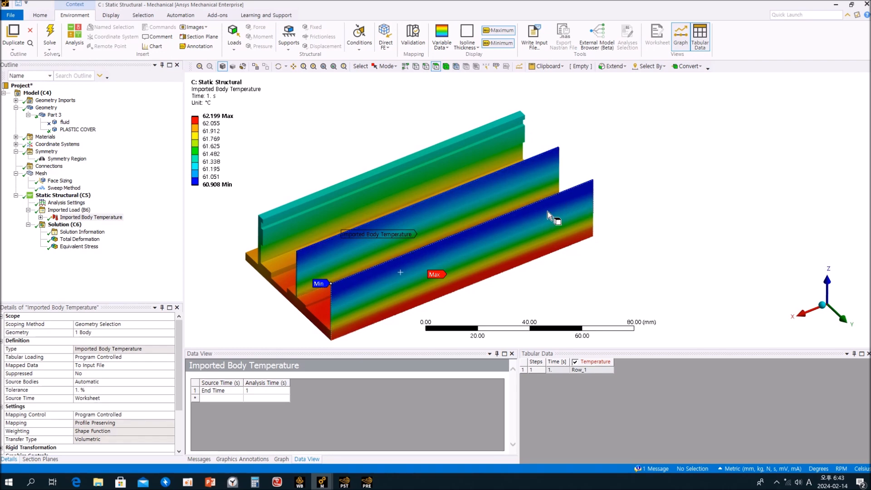
{"action": "mouse_move", "coordinate": [547, 197]}
{"action": "middle_mouse_down"}
{"action": "mouse_move", "coordinate": [665, 229]}
{"action": "mouse_move", "coordinate": [551, 199]}
{"action": "middle_mouse_up"}
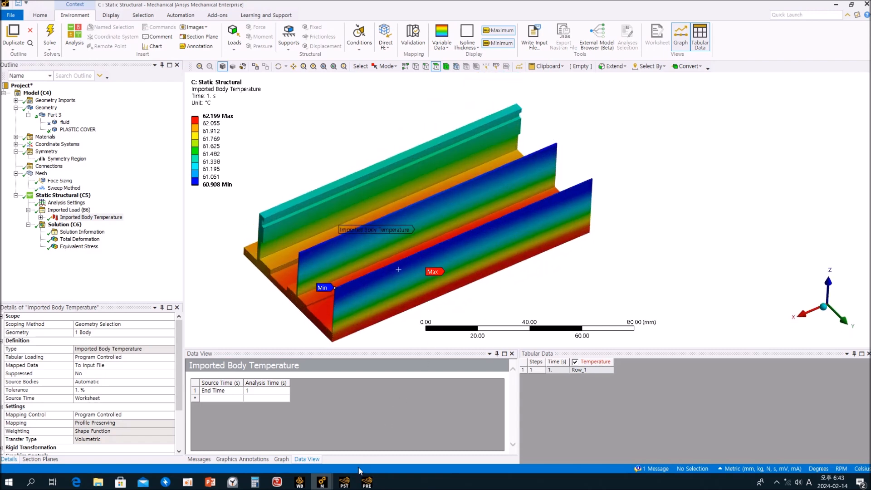
Switch to system D and examine its Imported Body Temperature distribution from the side of the fins.
{"action": "mouse_move", "coordinate": [324, 481]}
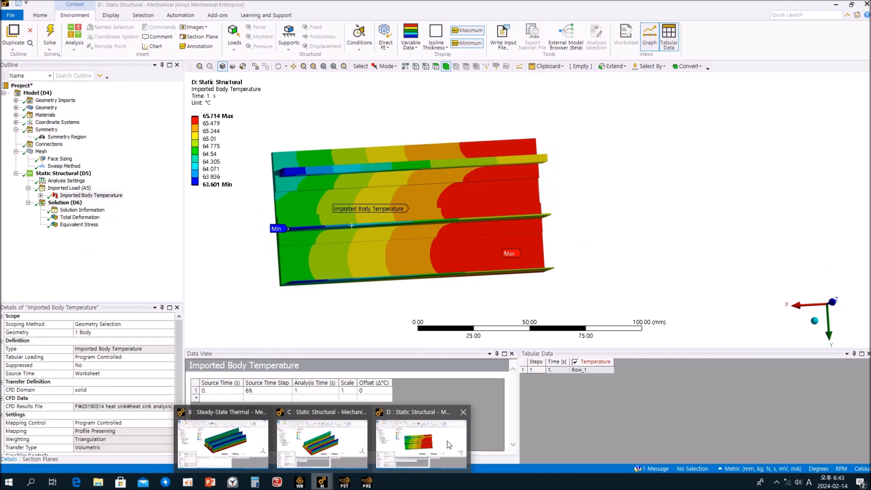
{"action": "left_click", "coordinate": [448, 445]}
{"action": "middle_click_drag", "start_coordinate": [428, 307], "coordinate": [569, 191]}
{"action": "scroll", "coordinate": [589, 198], "scroll_direction": "up", "scroll_amount": 3}
{"action": "scroll", "coordinate": [586, 196], "scroll_direction": "down", "scroll_amount": 4}
{"action": "left_click", "coordinate": [154, 256]}
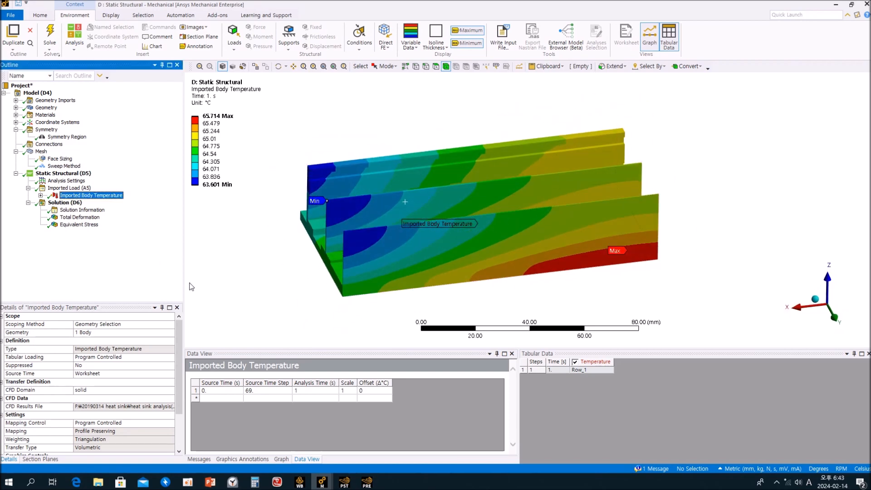
Review the project schematic in Workbench and return to system C to display its Equivalent Stress.
{"action": "left_click", "coordinate": [300, 485]}
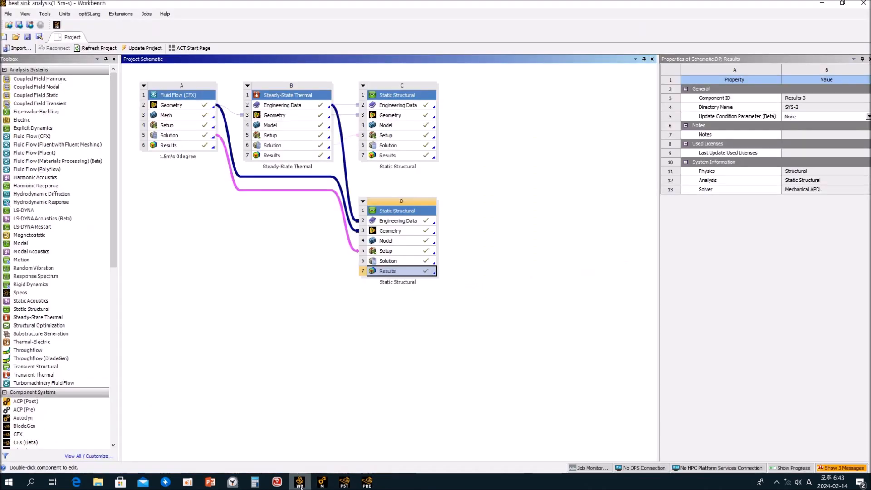
{"action": "left_click", "coordinate": [270, 387]}
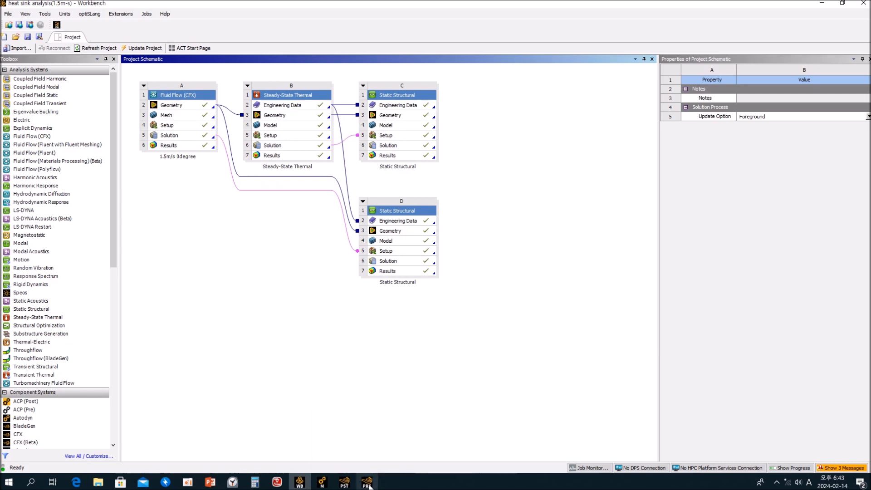
{"action": "mouse_move", "coordinate": [323, 484]}
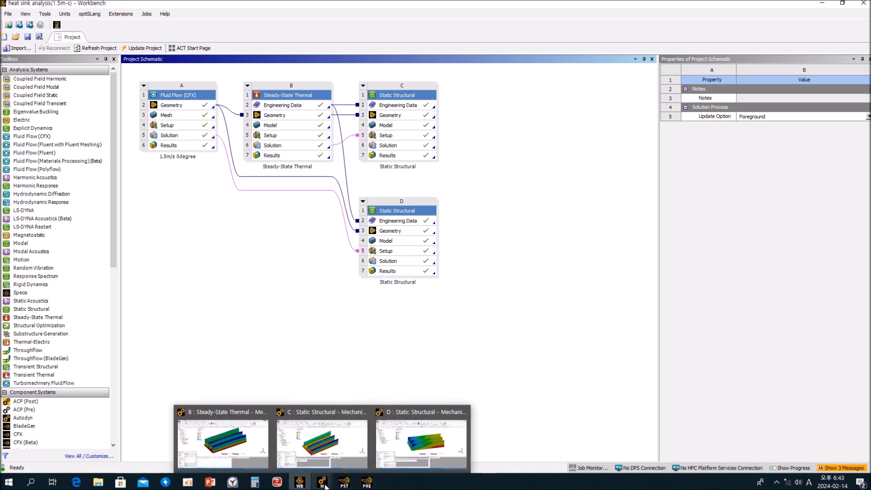
{"action": "left_click", "coordinate": [322, 437]}
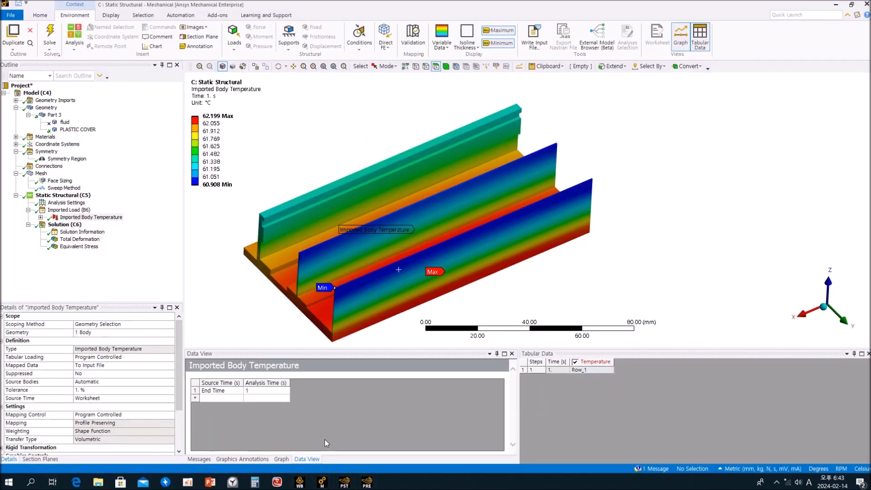
{"action": "left_click", "coordinate": [79, 246]}
Switch to system D and inspect its Equivalent Stress from an angled view matching system C's.
{"action": "mouse_move", "coordinate": [324, 481]}
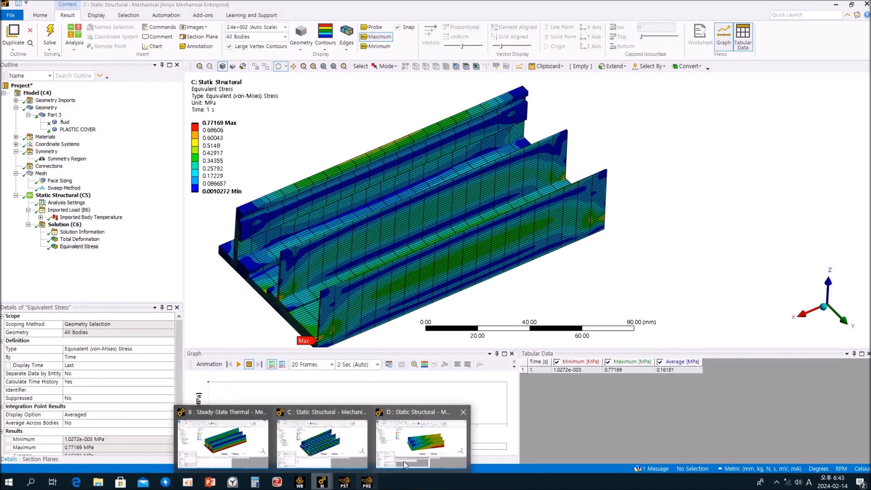
{"action": "left_click", "coordinate": [438, 442]}
{"action": "left_click", "coordinate": [79, 224]}
{"action": "left_click_drag", "start_coordinate": [387, 212], "coordinate": [446, 231]}
{"action": "left_click_drag", "start_coordinate": [438, 178], "coordinate": [440, 200]}
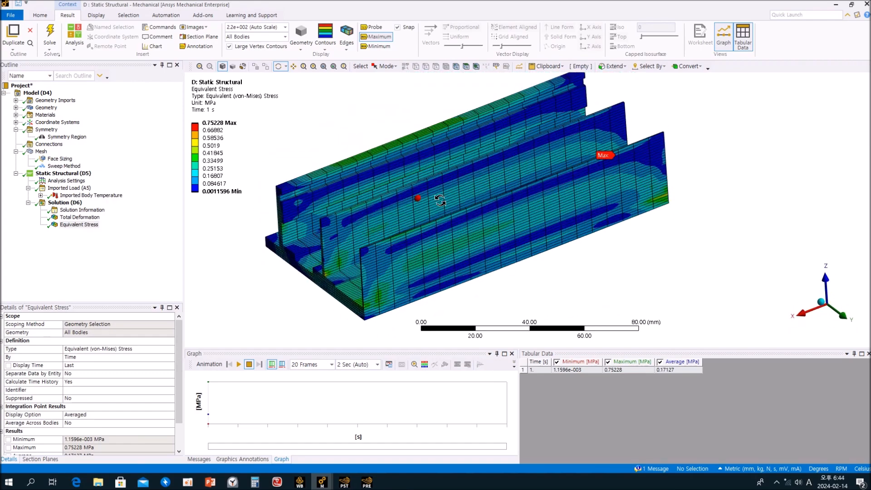